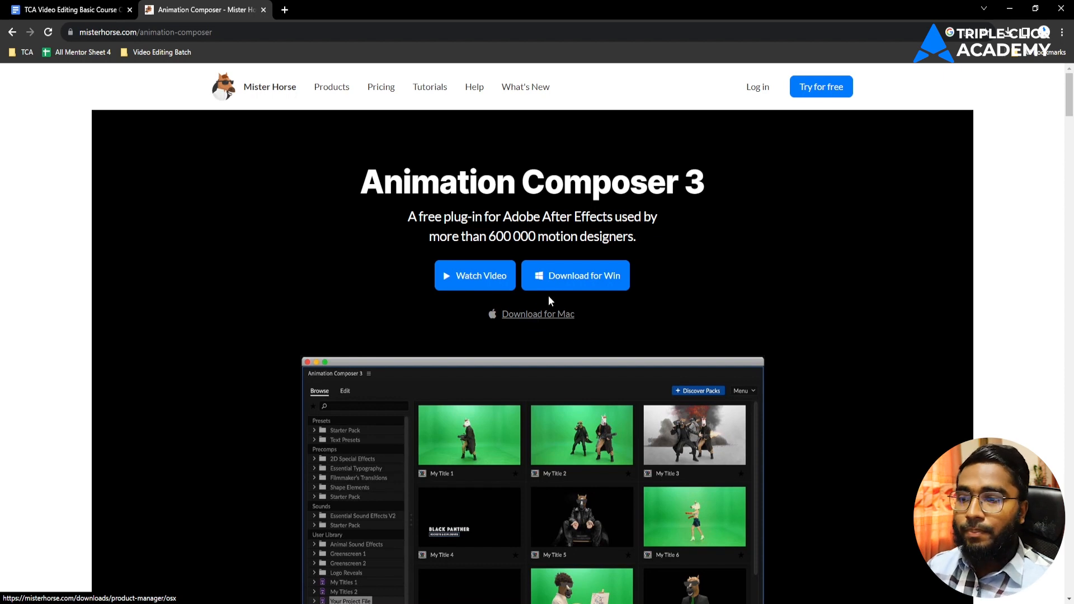
Download Animation Composer 3 for Windows and show the downloaded installer in its folder
{"action": "left_click", "coordinate": [570, 279]}
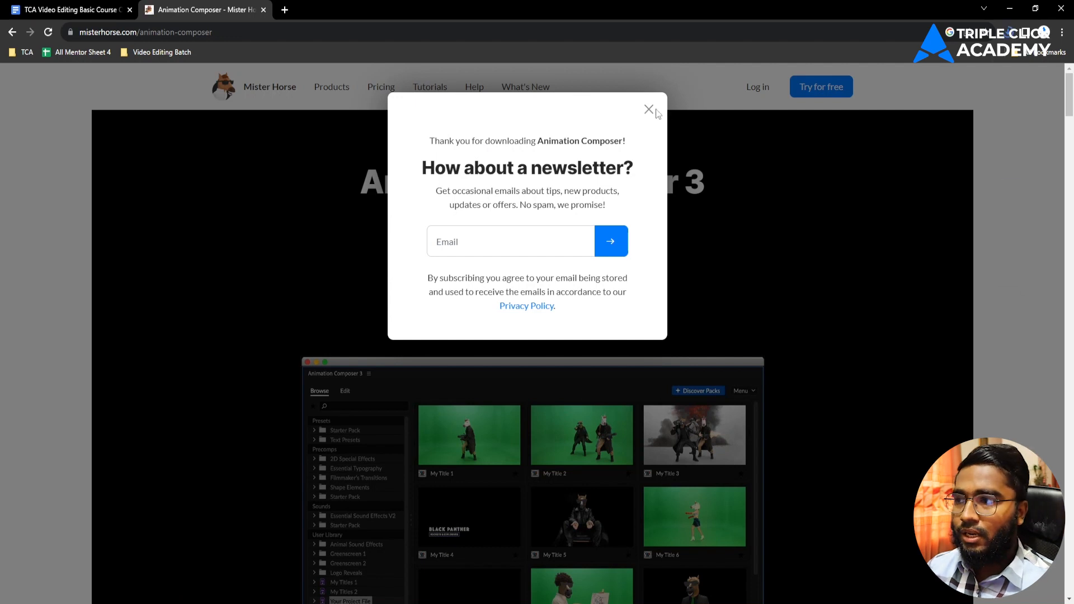
{"action": "left_click", "coordinate": [285, 10]}
{"action": "left_click", "coordinate": [1061, 32]}
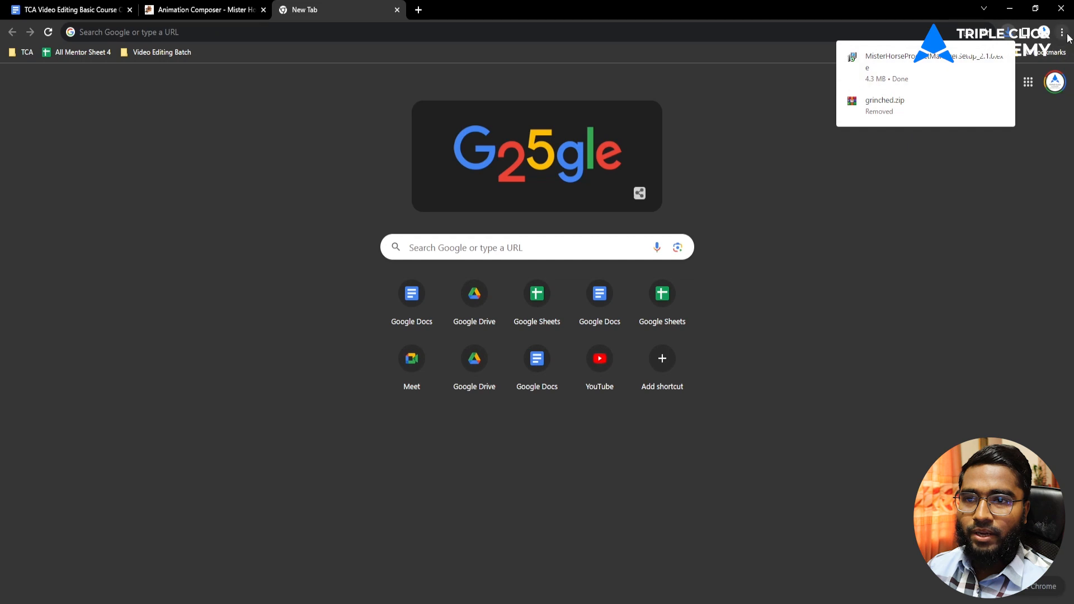
{"action": "left_click", "coordinate": [1061, 31]}
{"action": "left_click", "coordinate": [951, 111]}
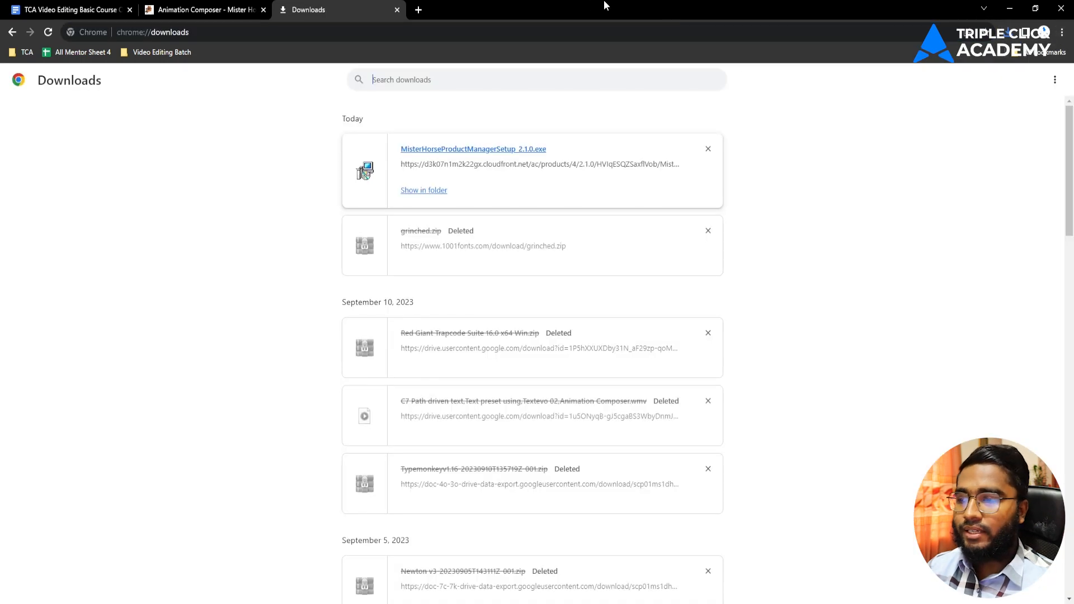
{"action": "left_click", "coordinate": [429, 191]}
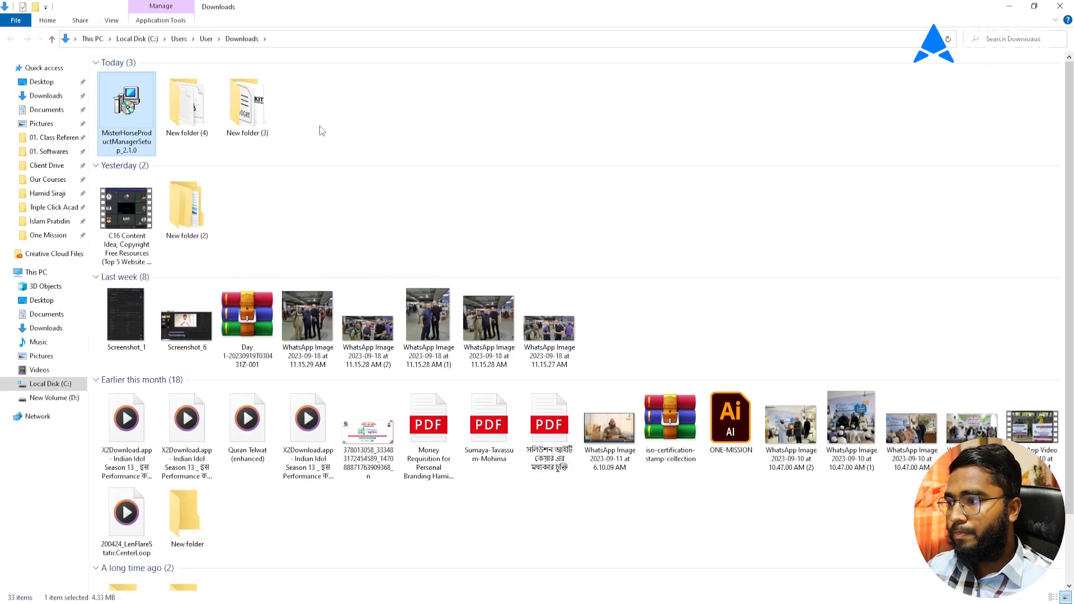
Install Mister Horse Product Manager 2.1.0 from the downloaded setup file and open it in a maximized window
{"action": "left_click", "coordinate": [116, 123]}
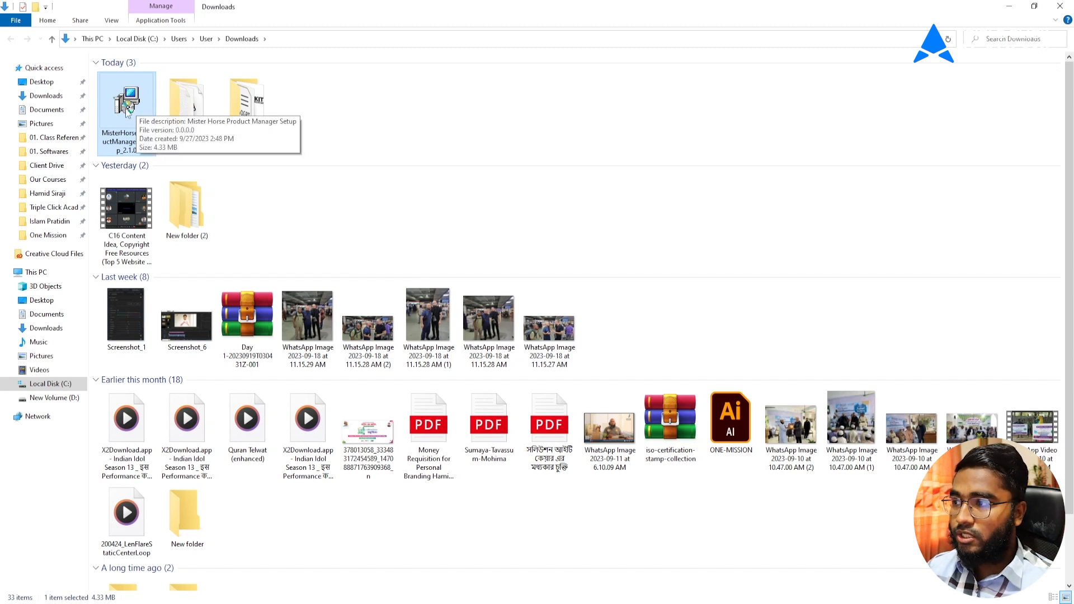
{"action": "double_click", "coordinate": [127, 112]}
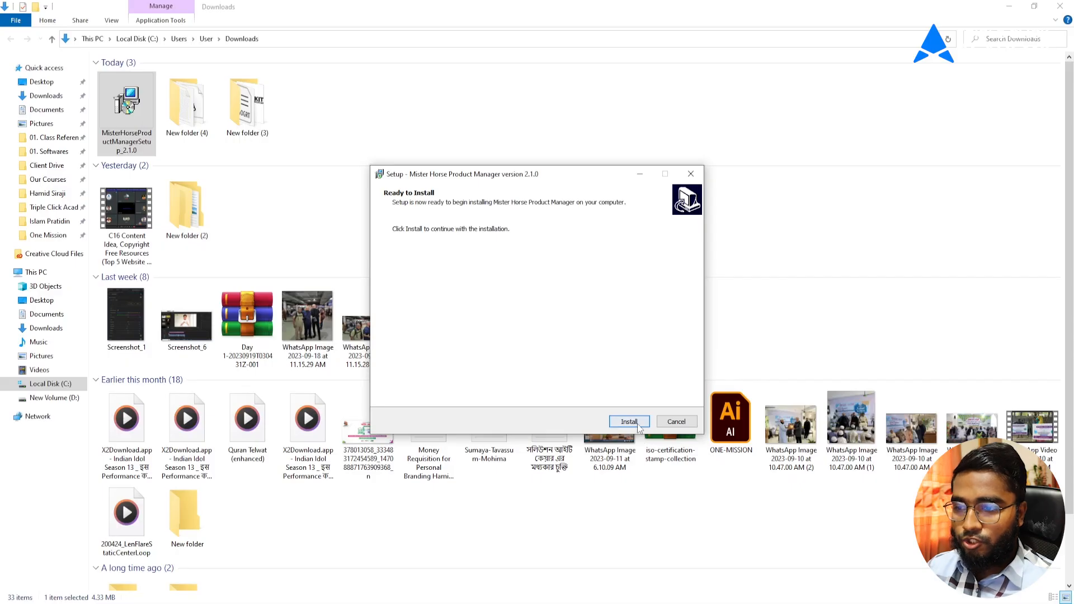
{"action": "left_click", "coordinate": [638, 419]}
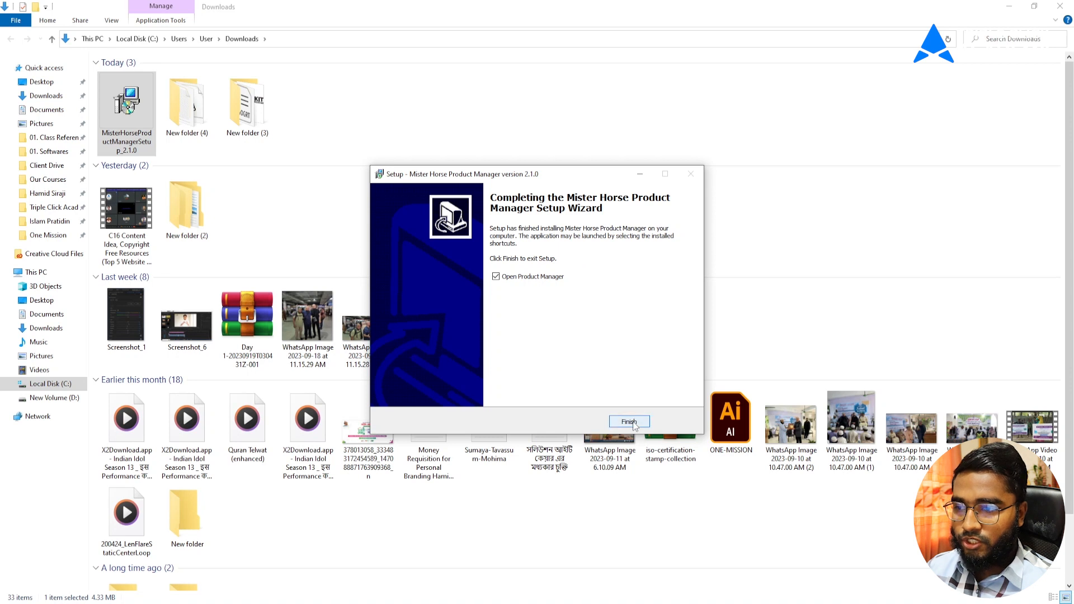
{"action": "left_click", "coordinate": [633, 418]}
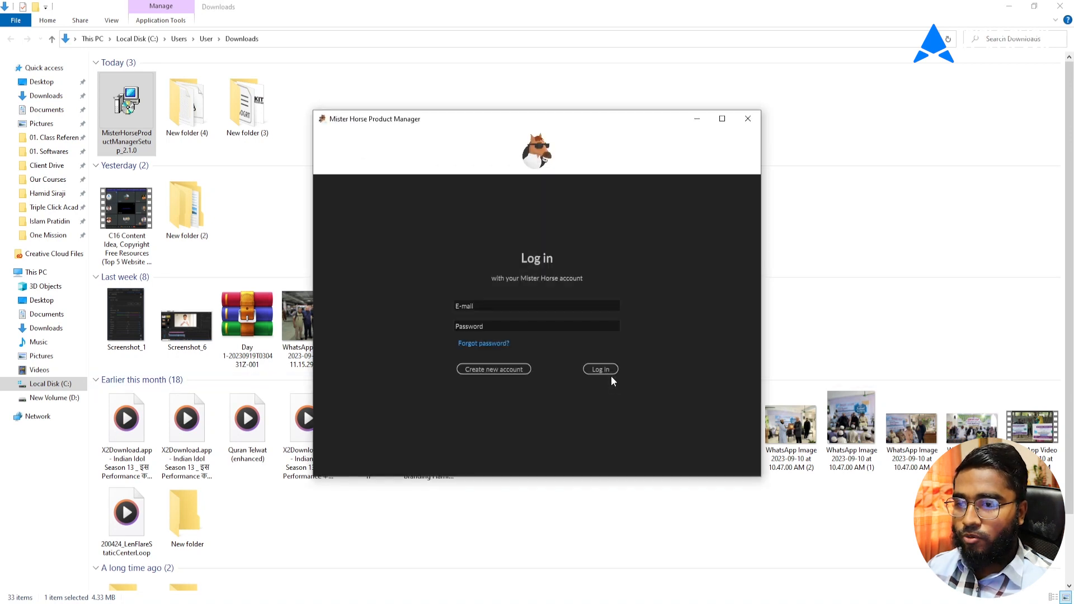
{"action": "left_click", "coordinate": [722, 117]}
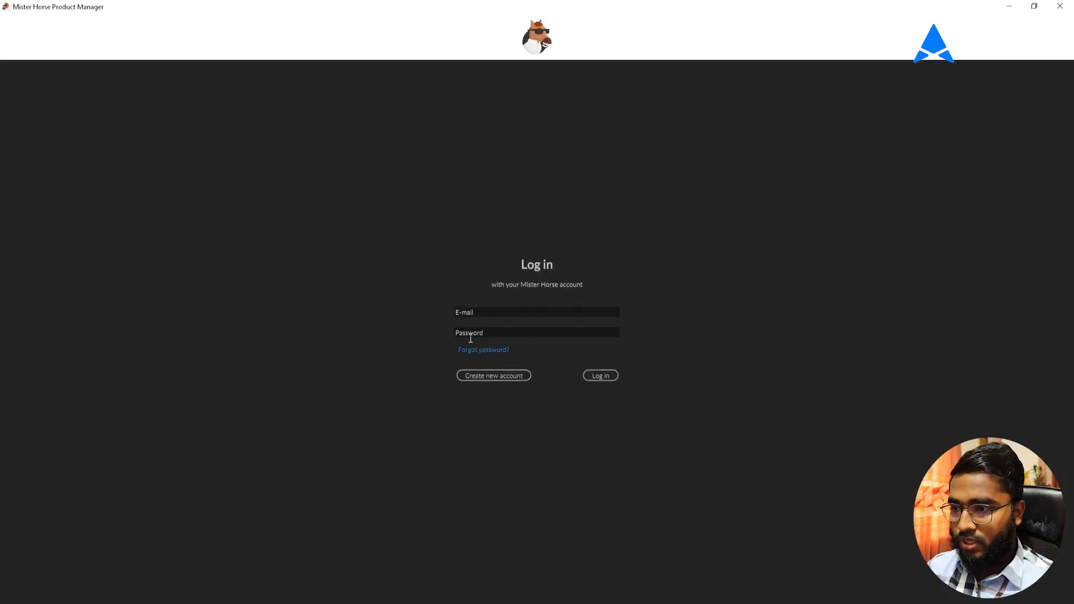
{"action": "left_click", "coordinate": [519, 312]}
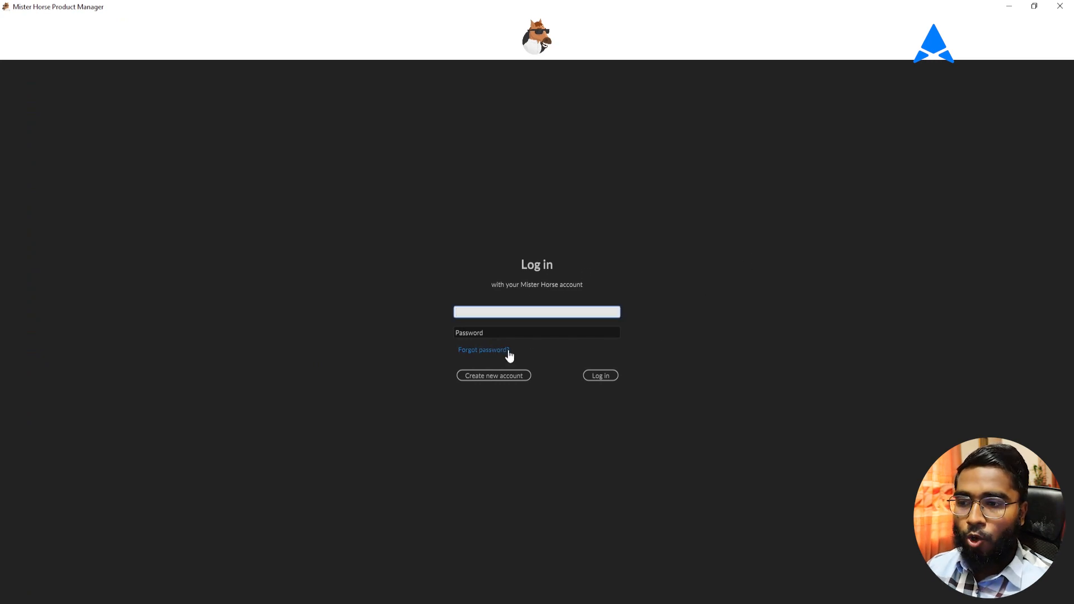
{"action": "left_click", "coordinate": [479, 334]}
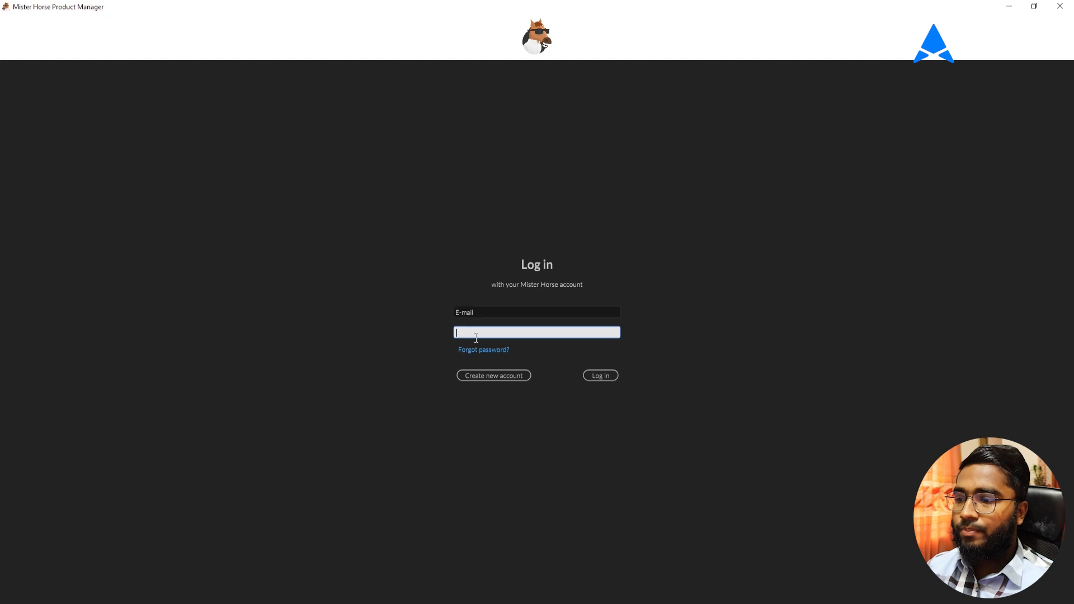
{"action": "left_click", "coordinate": [480, 313]}
{"action": "left_click", "coordinate": [509, 334]}
{"action": "left_click", "coordinate": [511, 313]}
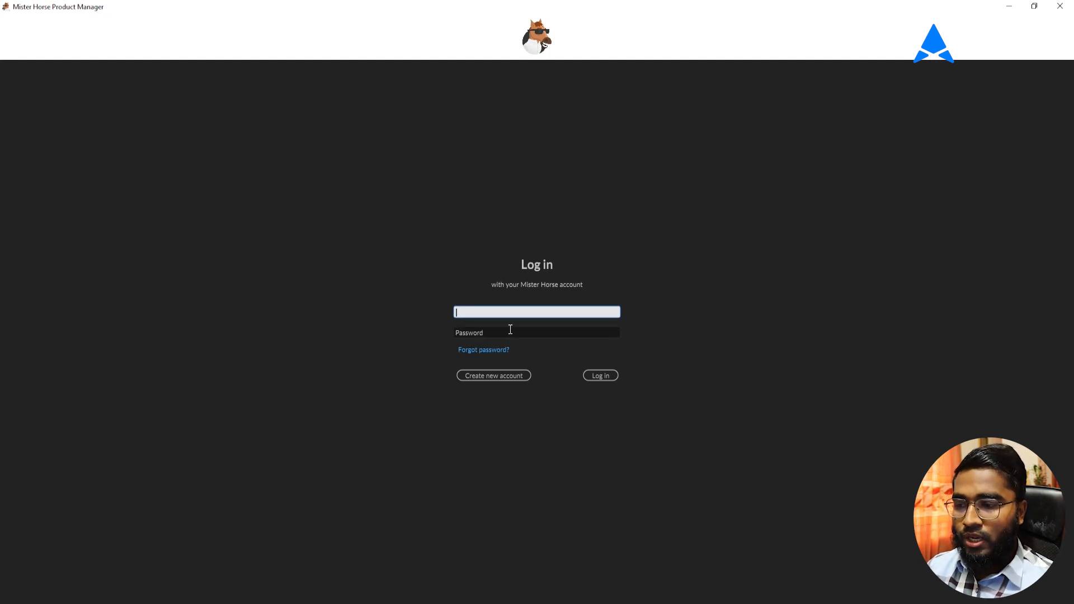
{"action": "left_click", "coordinate": [510, 330]}
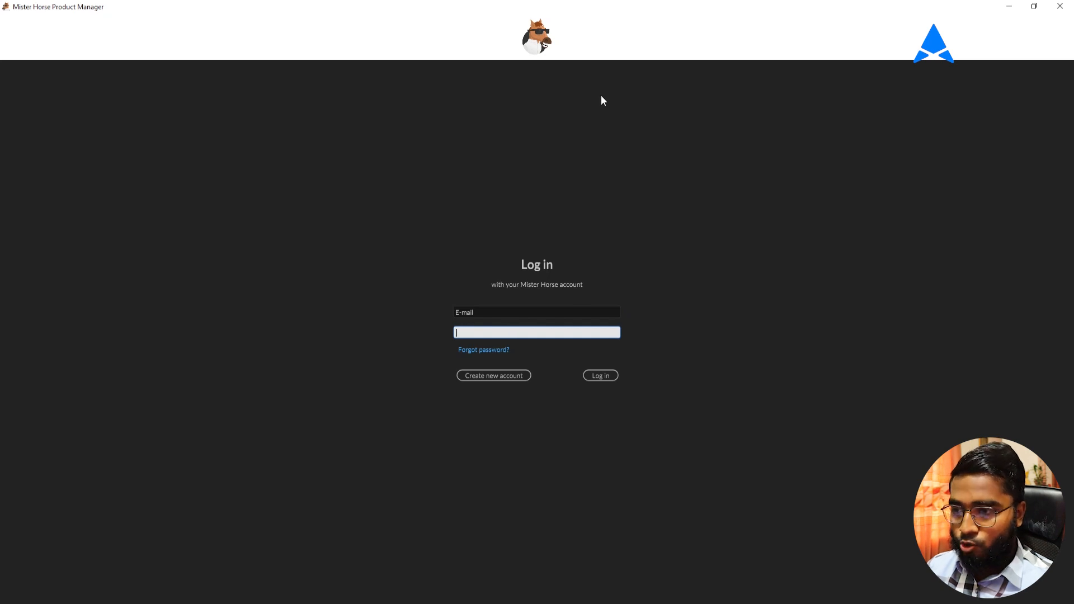
Open the Mister Horse account sign-up page and copy the Google account's e-mail address from another Chrome profile
{"action": "left_click", "coordinate": [505, 375]}
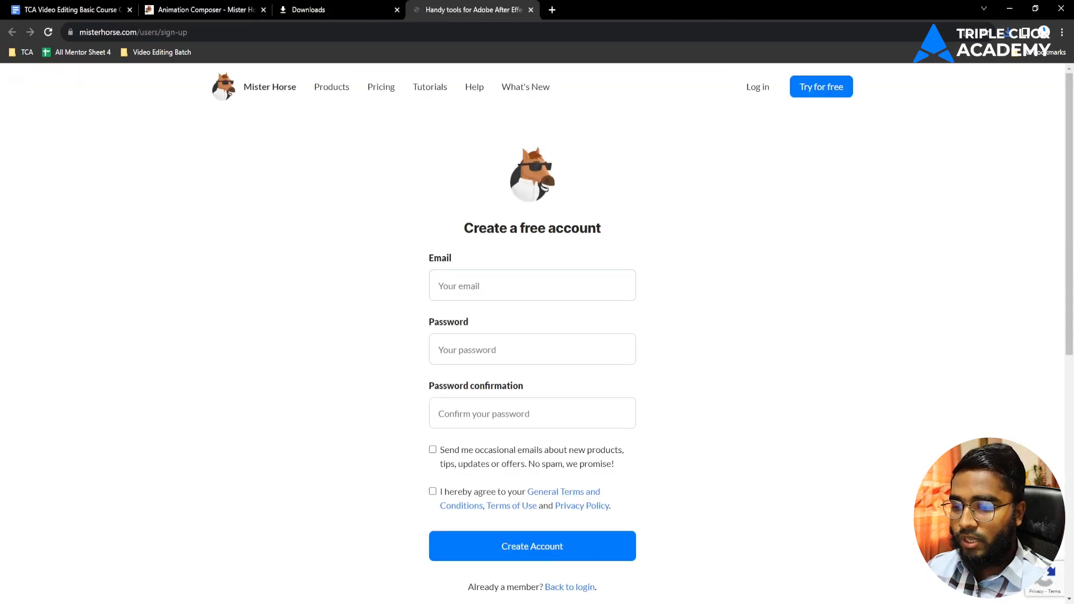
{"action": "left_click", "coordinate": [1044, 33]}
{"action": "left_click", "coordinate": [949, 323]}
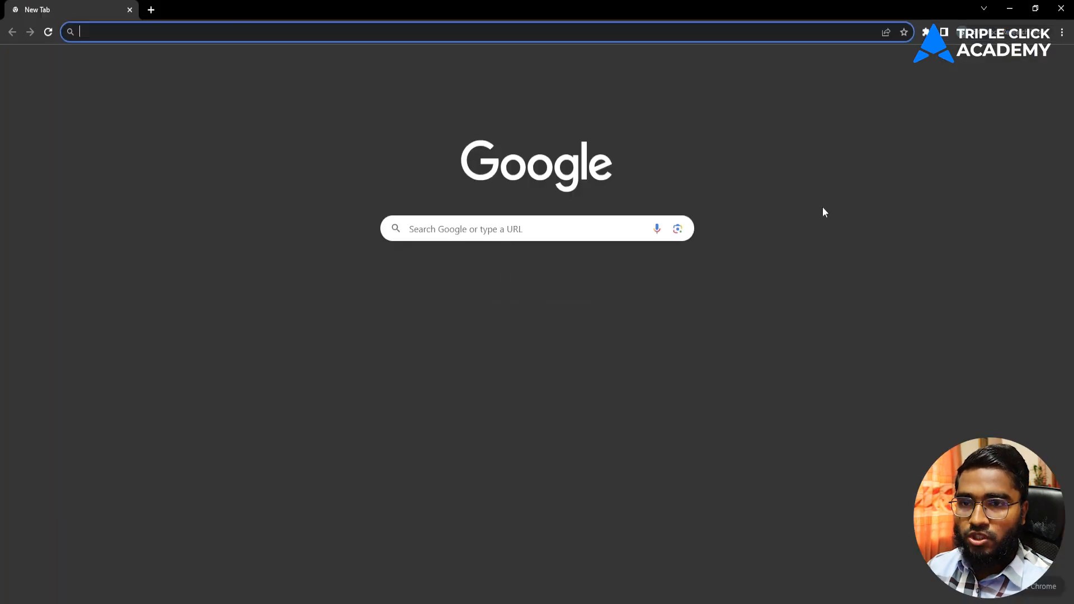
{"action": "left_click", "coordinate": [1055, 65]}
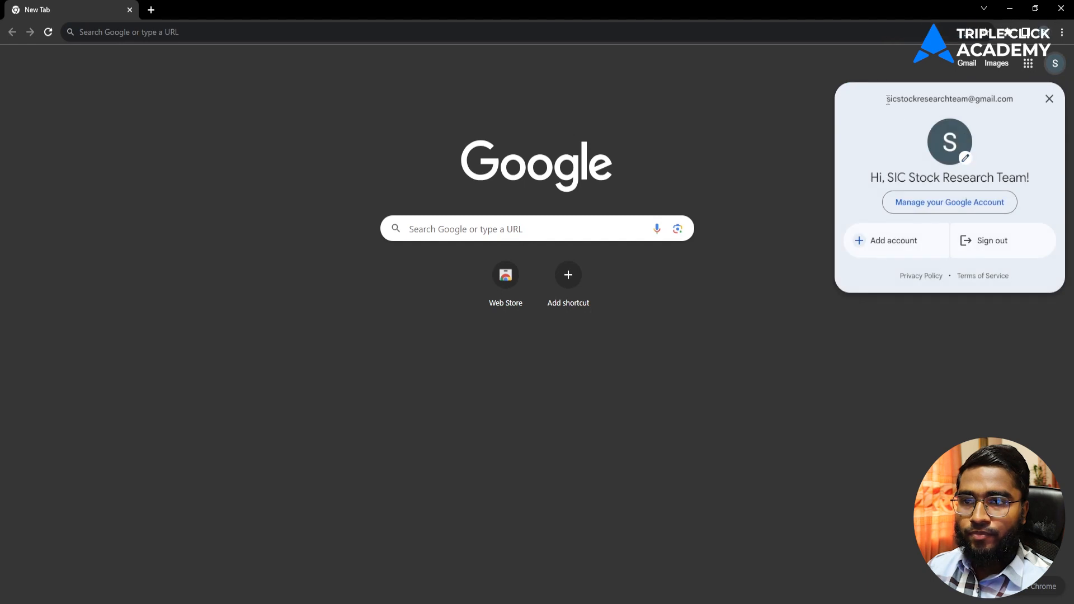
{"action": "left_click_drag", "start_coordinate": [887, 99], "coordinate": [1016, 89]}
{"action": "key", "text": "ctrl+c"}
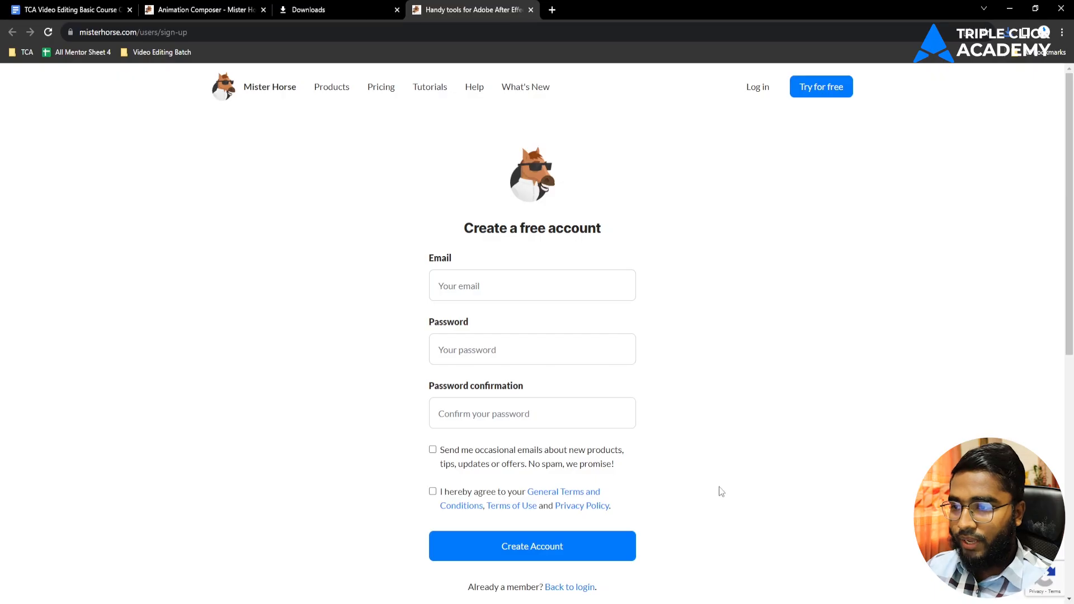
Create the free Mister Horse account with the copied e-mail and a confirmed password, opting into occasional e-mails and accepting the terms
{"action": "left_click", "coordinate": [513, 282]}
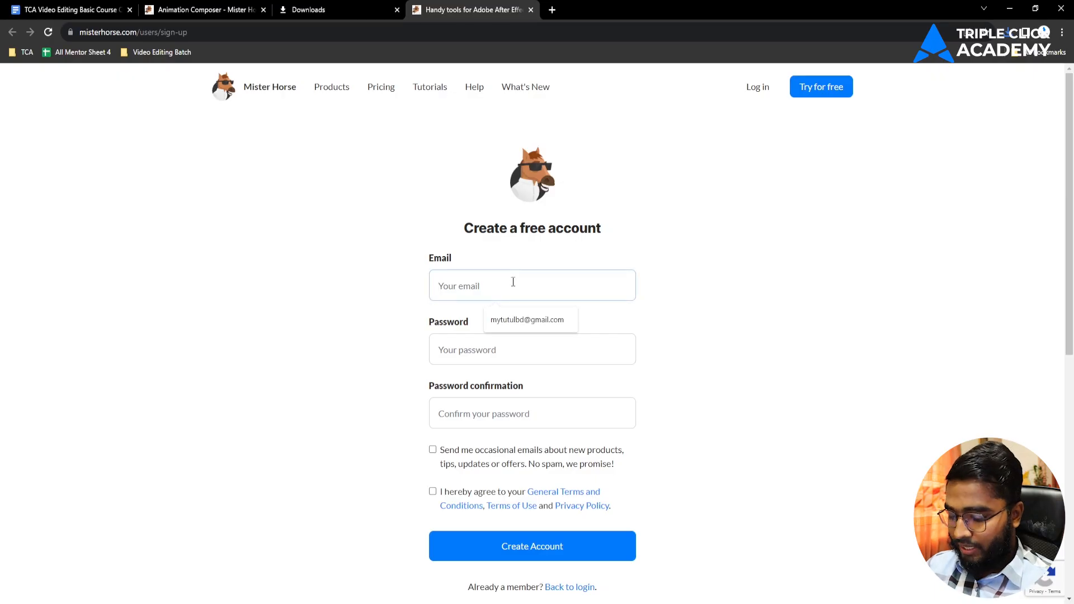
{"action": "key", "text": "ctrl+v"}
{"action": "left_click", "coordinate": [471, 350]}
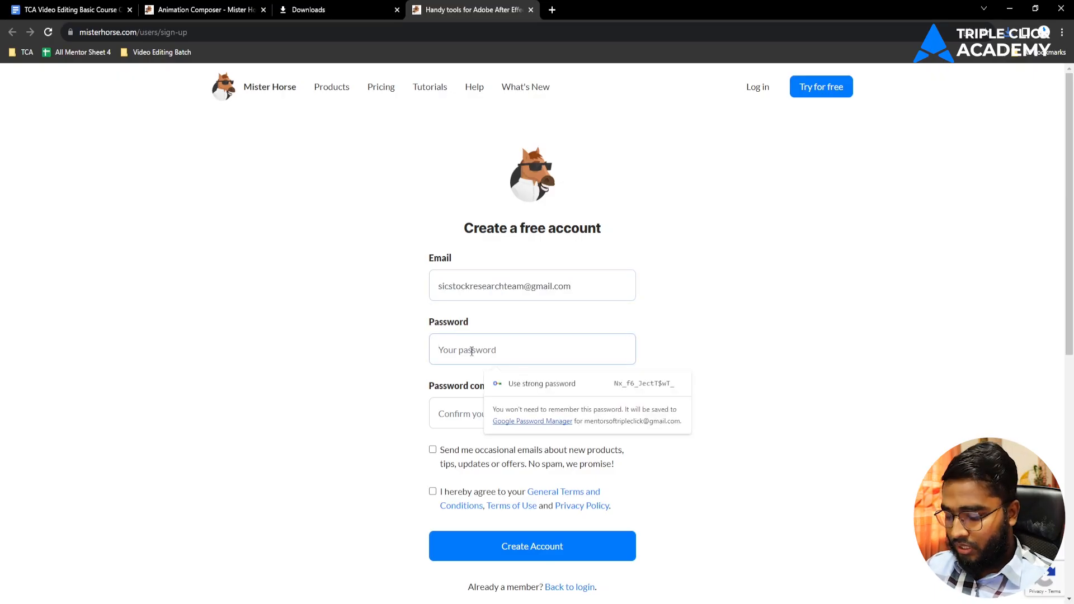
{"action": "key", "text": "ctrl+v"}
{"action": "left_click", "coordinate": [463, 412]}
{"action": "key", "text": "ctrl+v"}
{"action": "left_click", "coordinate": [433, 450]}
{"action": "left_click", "coordinate": [432, 491]}
{"action": "left_click", "coordinate": [544, 552]}
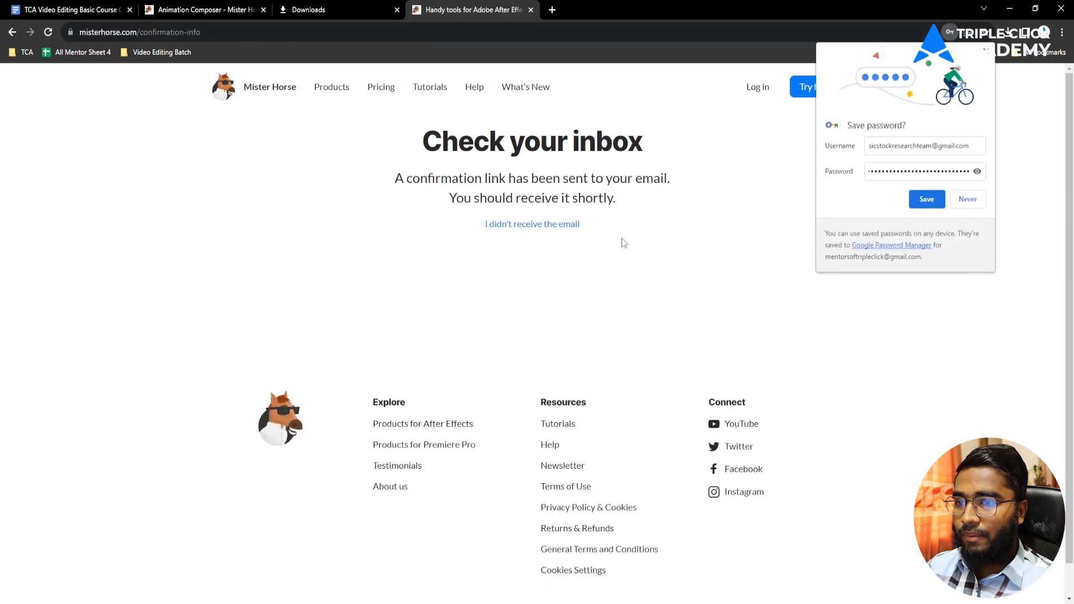
Open the Confirmation instructions e-mail from Mister Horse in Gmail and confirm the new account
{"action": "left_click_drag", "start_coordinate": [403, 181], "coordinate": [702, 269]}
{"action": "left_click", "coordinate": [703, 271]}
{"action": "left_click", "coordinate": [674, 602]}
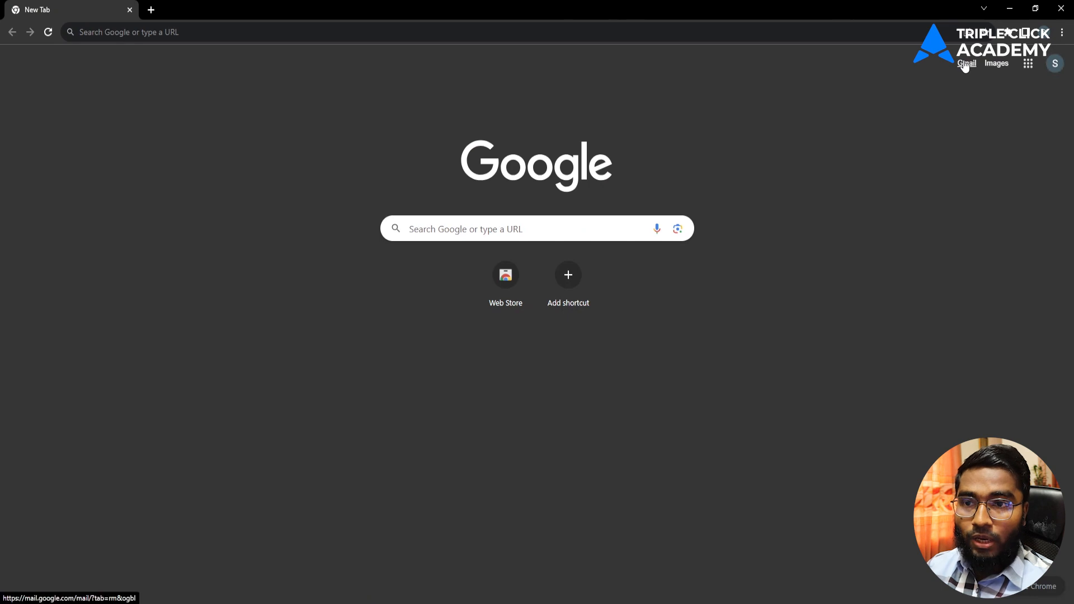
{"action": "left_click", "coordinate": [964, 65]}
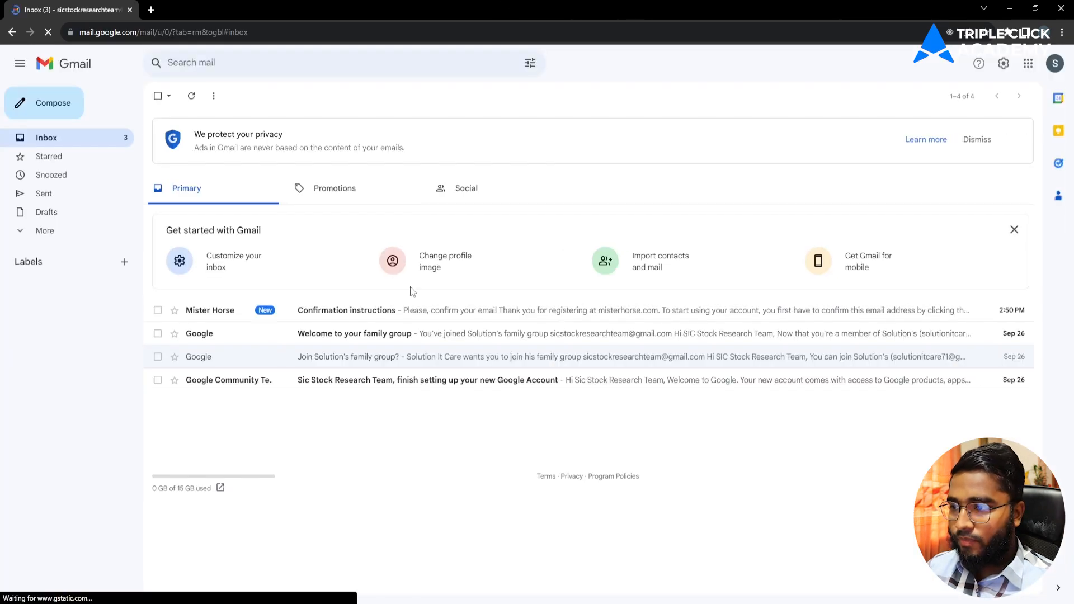
{"action": "left_click", "coordinate": [367, 312]}
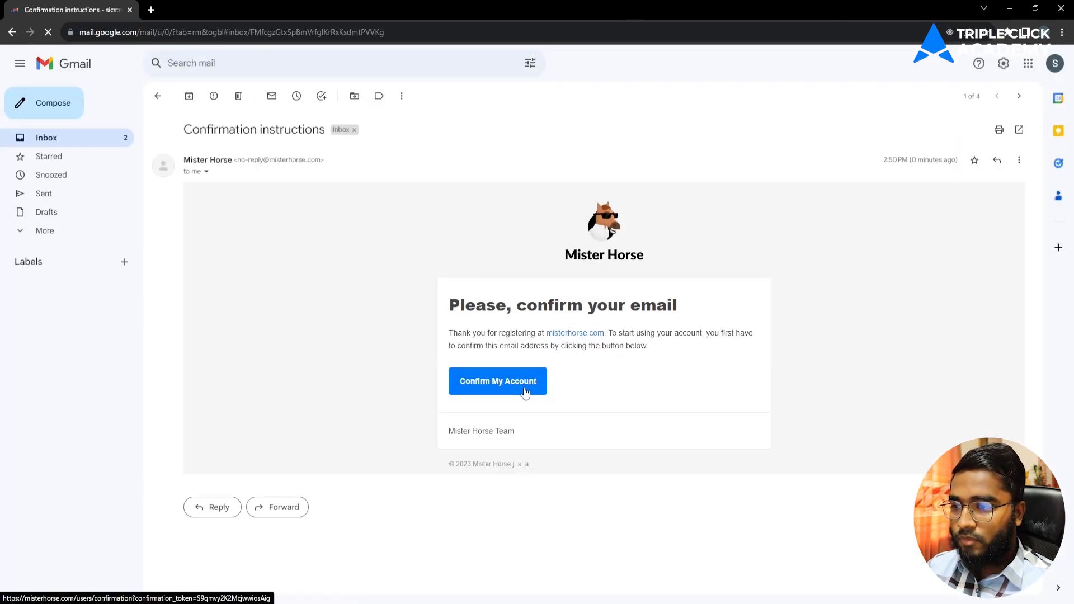
{"action": "left_click", "coordinate": [506, 386]}
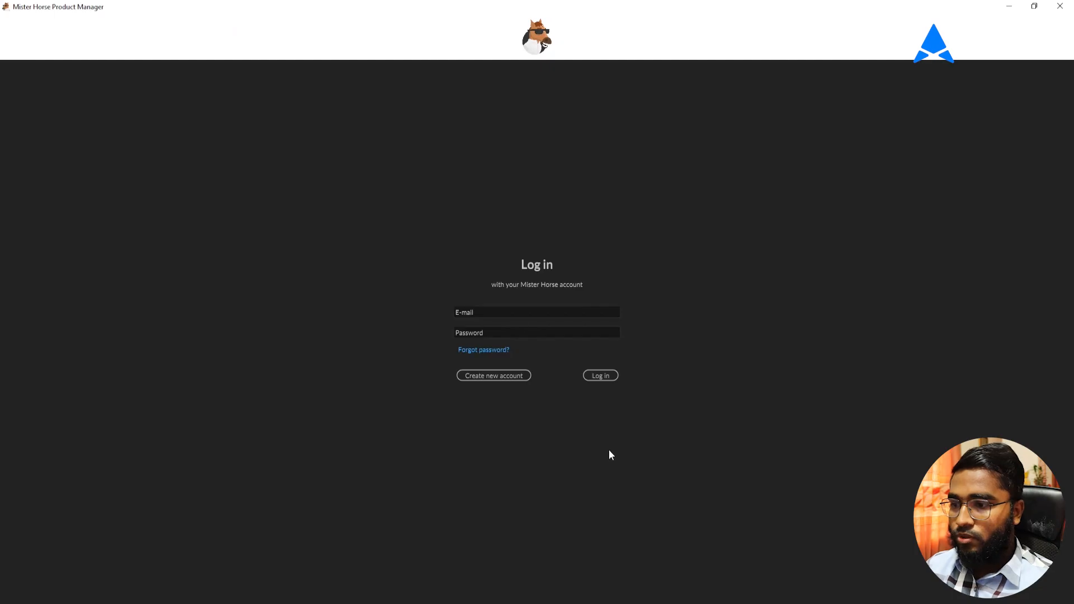
Log in to Mister Horse Product Manager with the new account's e-mail and password
{"action": "left_click", "coordinate": [479, 312]}
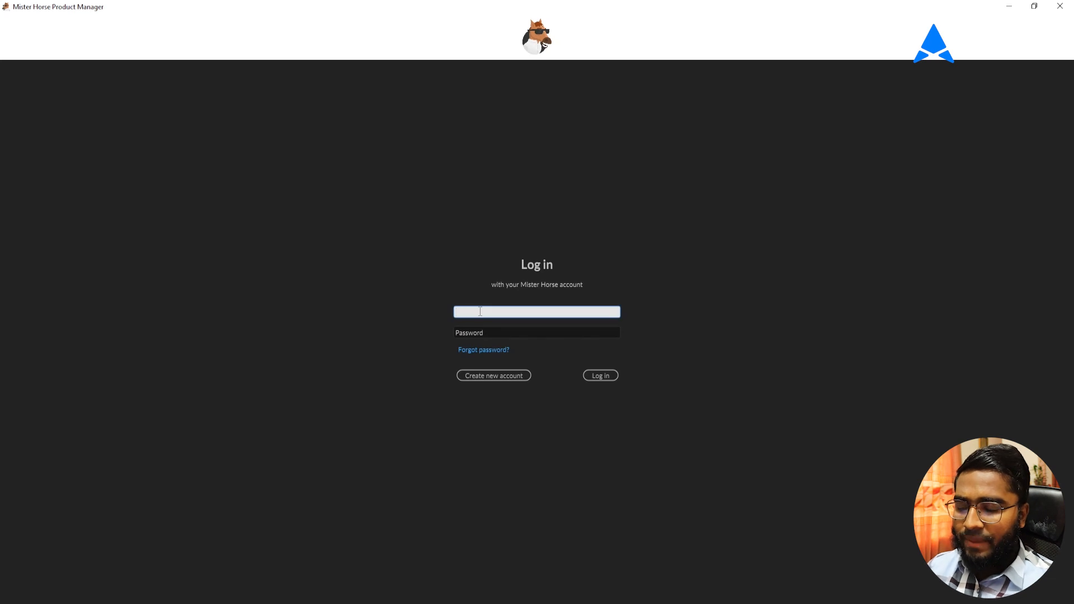
{"action": "key", "text": "ctrl+v"}
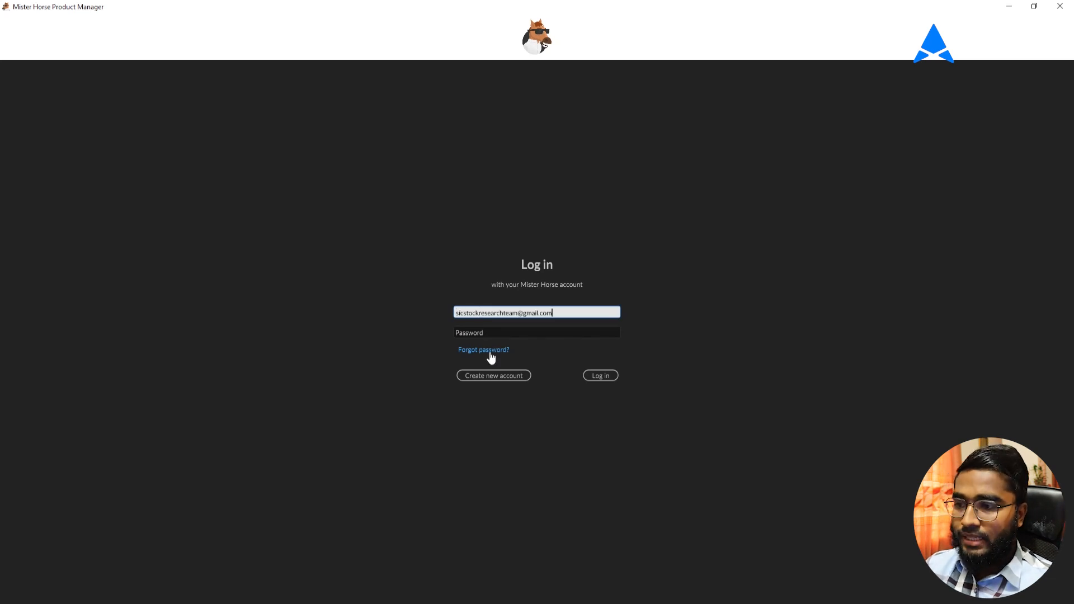
{"action": "left_click", "coordinate": [488, 336]}
{"action": "key", "text": "ctrl+v"}
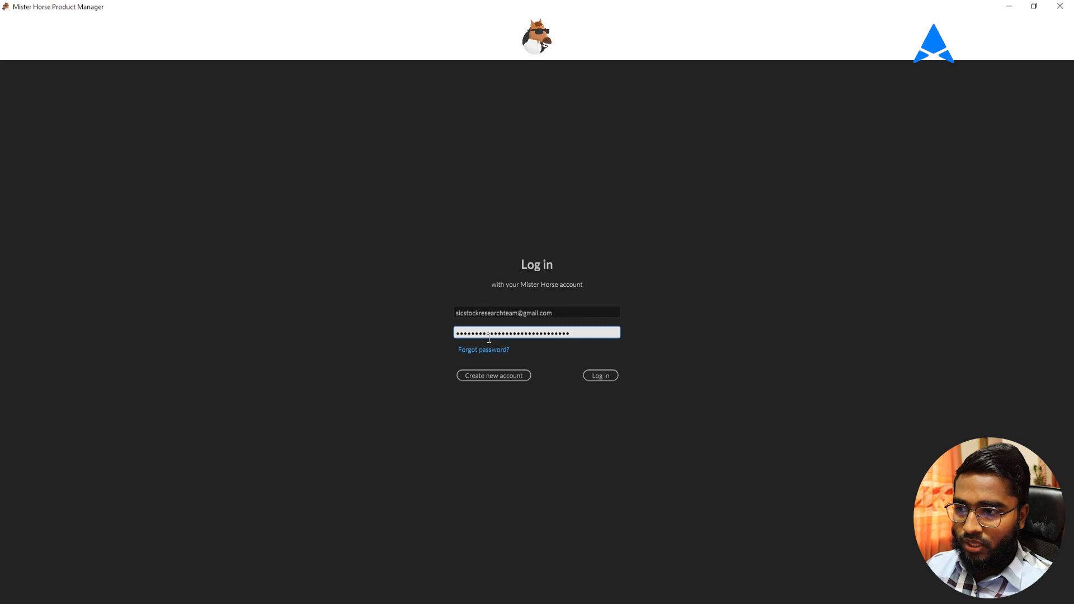
{"action": "left_click", "coordinate": [600, 378]}
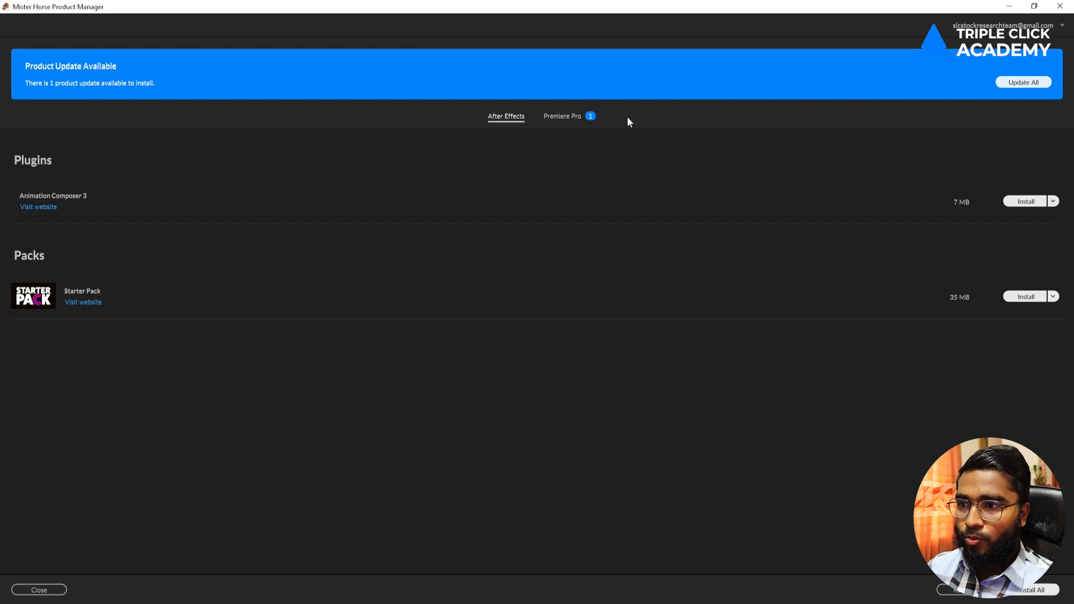
Compare the plugins and packs offered for After Effects and Premiere Pro
{"action": "left_click", "coordinate": [584, 116]}
{"action": "left_click", "coordinate": [501, 120]}
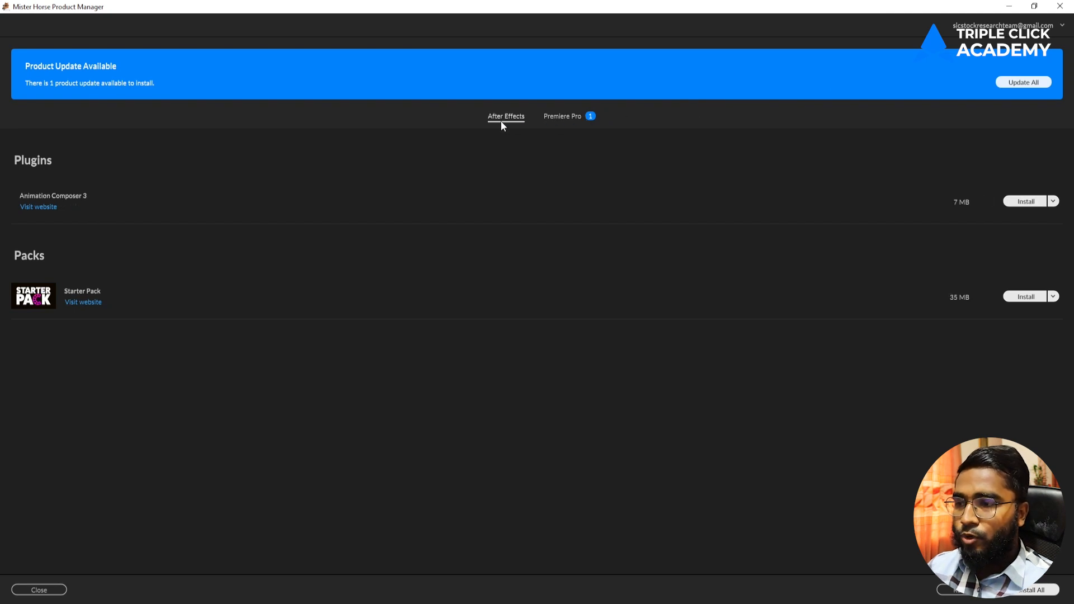
{"action": "left_click", "coordinate": [549, 118]}
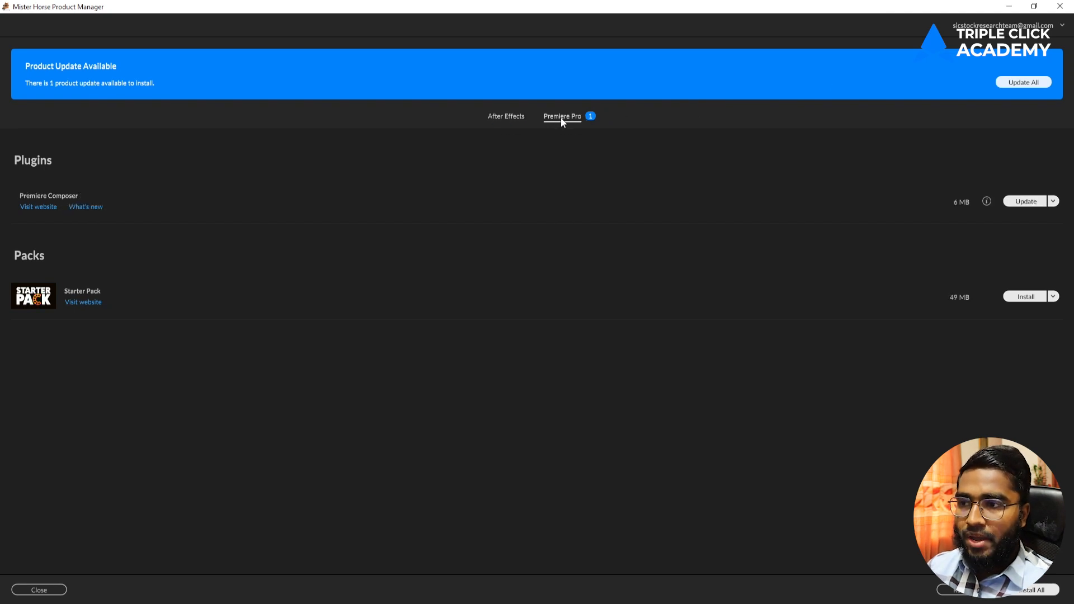
{"action": "left_click", "coordinate": [513, 121]}
{"action": "left_click", "coordinate": [569, 119]}
{"action": "left_click", "coordinate": [512, 119]}
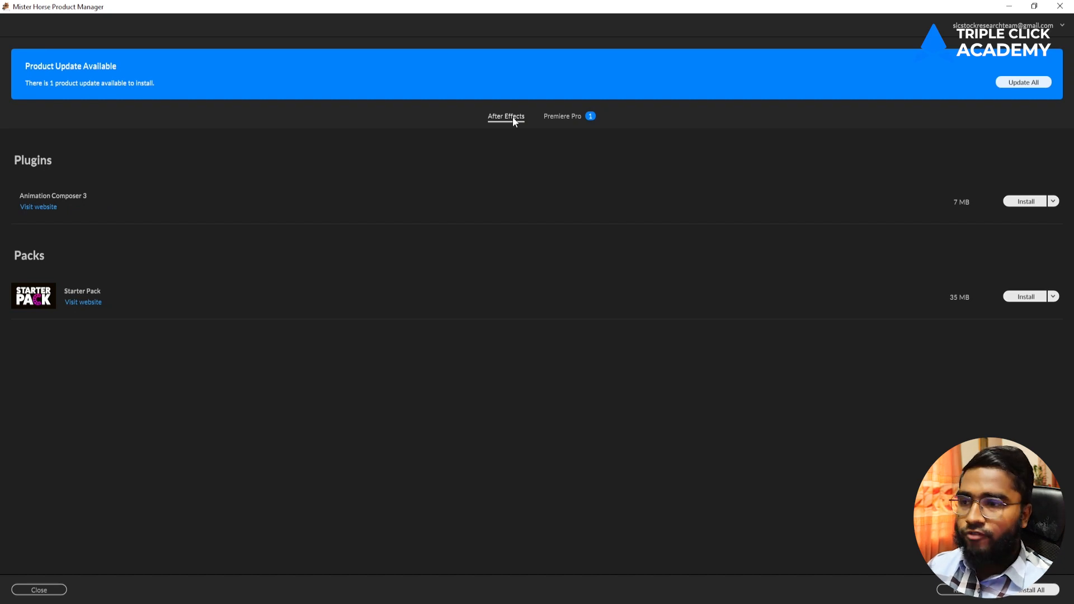
Try to update the Premiere Composer plugin and install the Starter Pack for Premiere Pro
{"action": "left_click", "coordinate": [552, 120]}
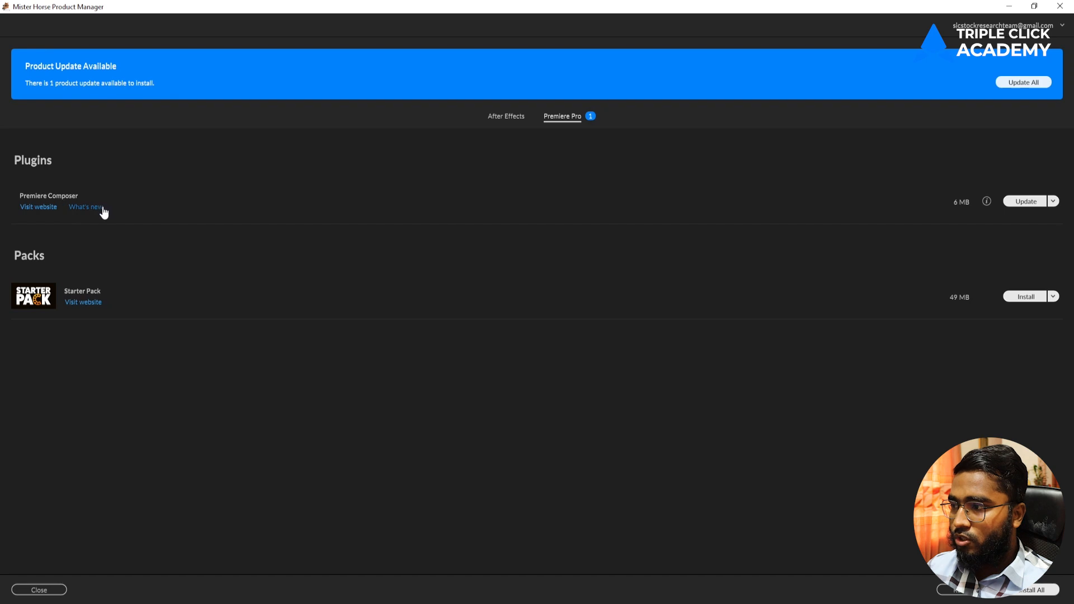
{"action": "left_click", "coordinate": [1026, 204]}
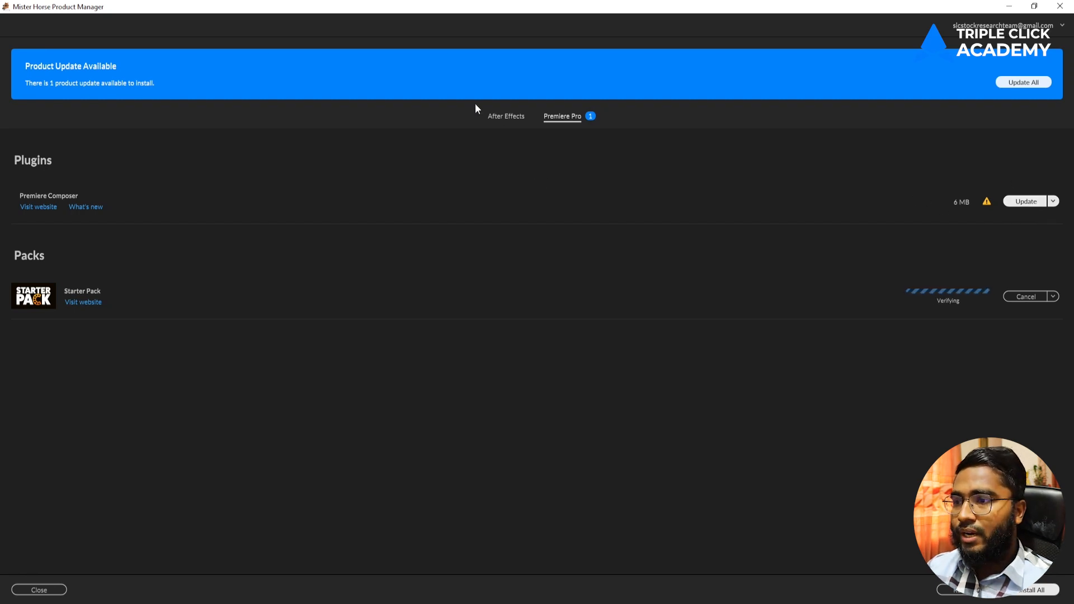
{"action": "left_click", "coordinate": [500, 116]}
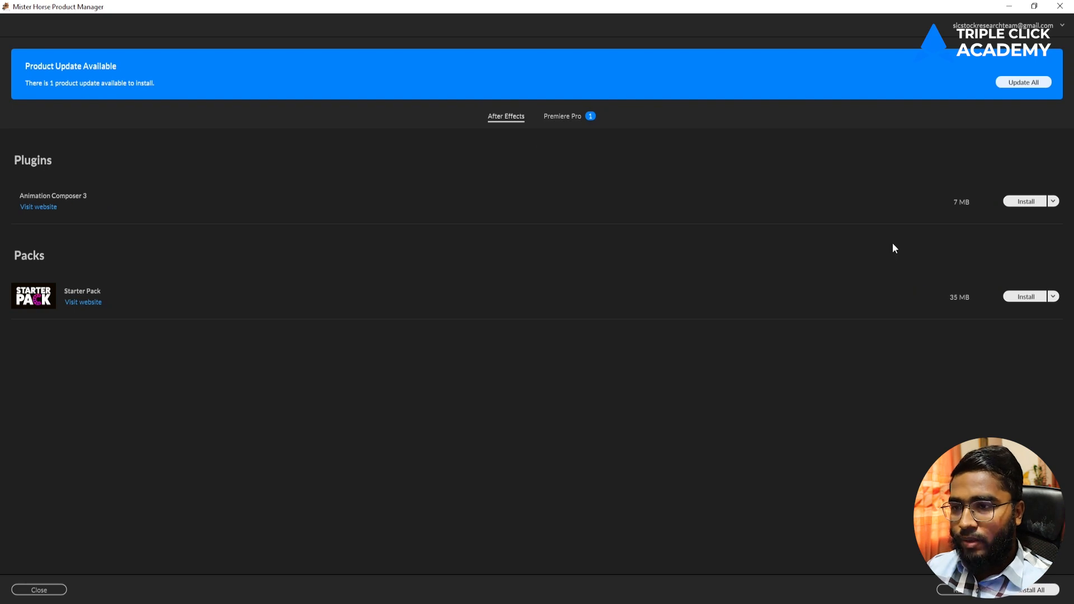
{"action": "left_click", "coordinate": [581, 125]}
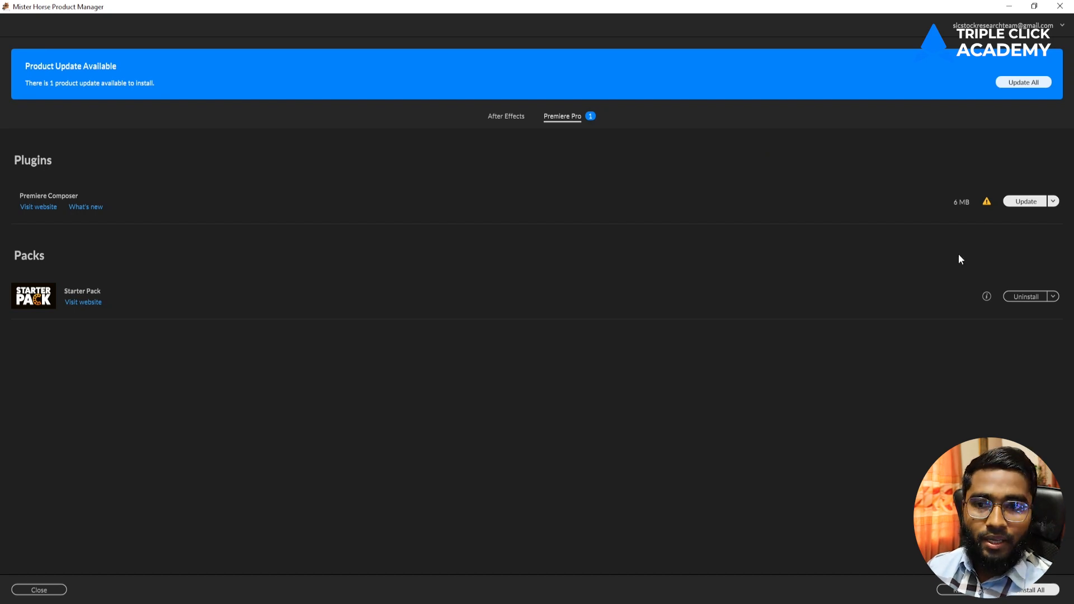
Check which other versions can be installed for the Premiere Composer plugin and the Starter Pack
{"action": "left_click", "coordinate": [1053, 203]}
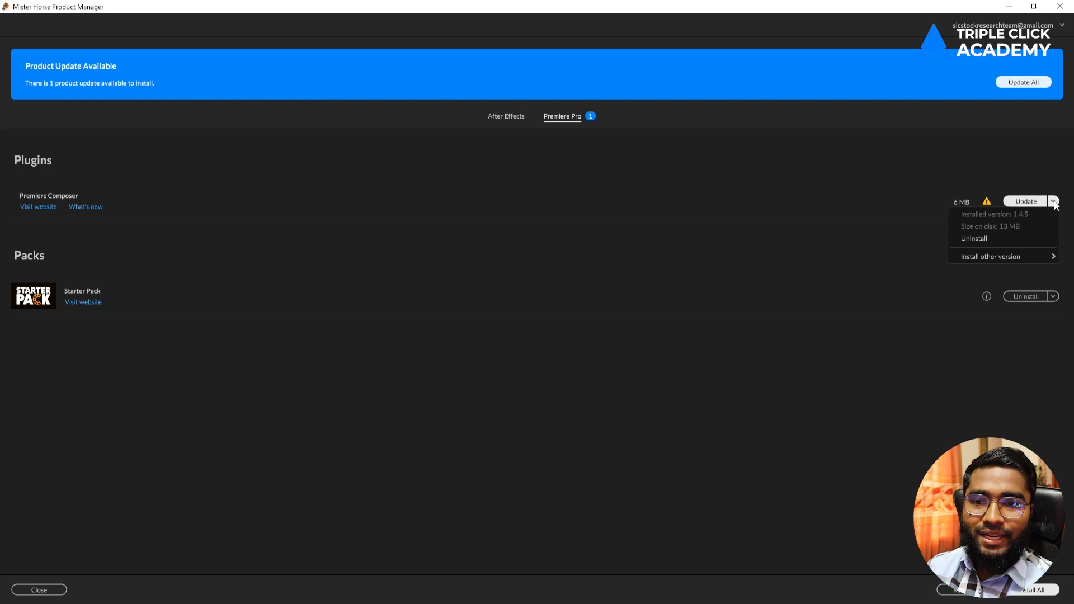
{"action": "mouse_move", "coordinate": [979, 261]}
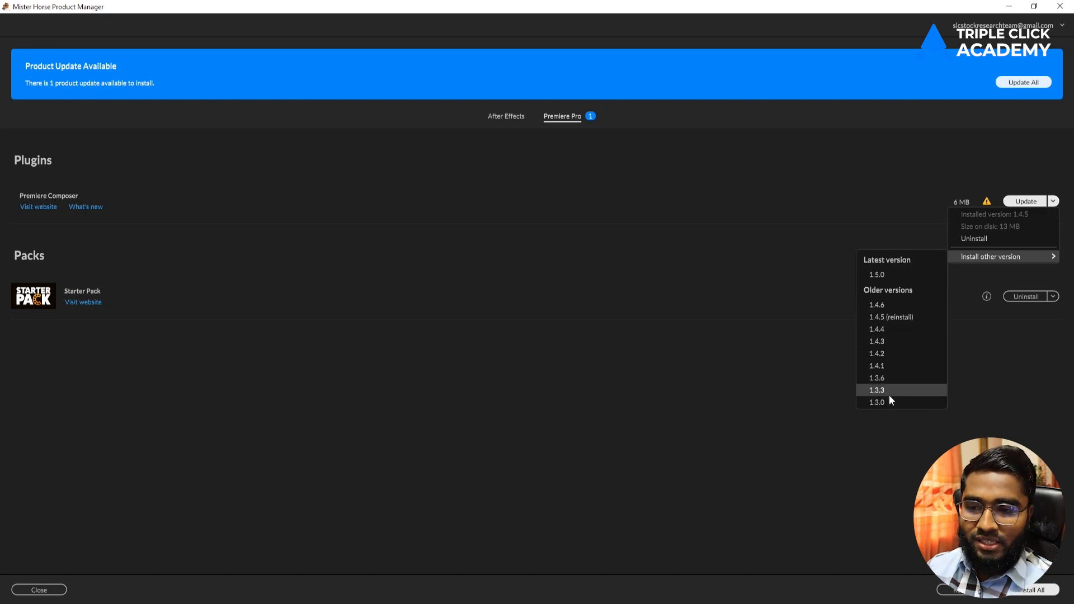
{"action": "left_click", "coordinate": [934, 235]}
{"action": "left_click", "coordinate": [1053, 201]}
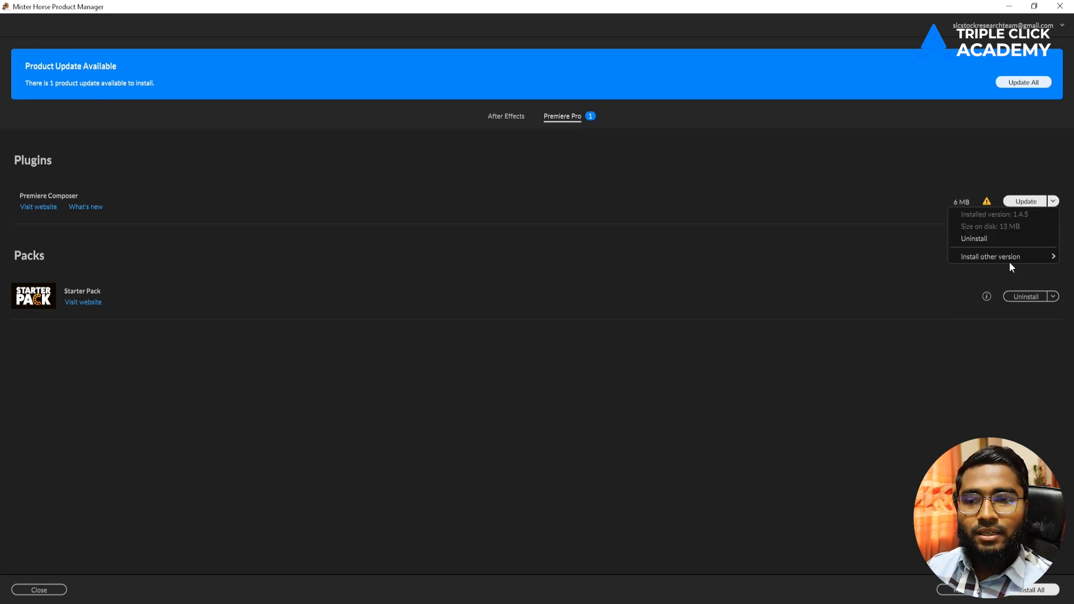
{"action": "mouse_move", "coordinate": [979, 260]}
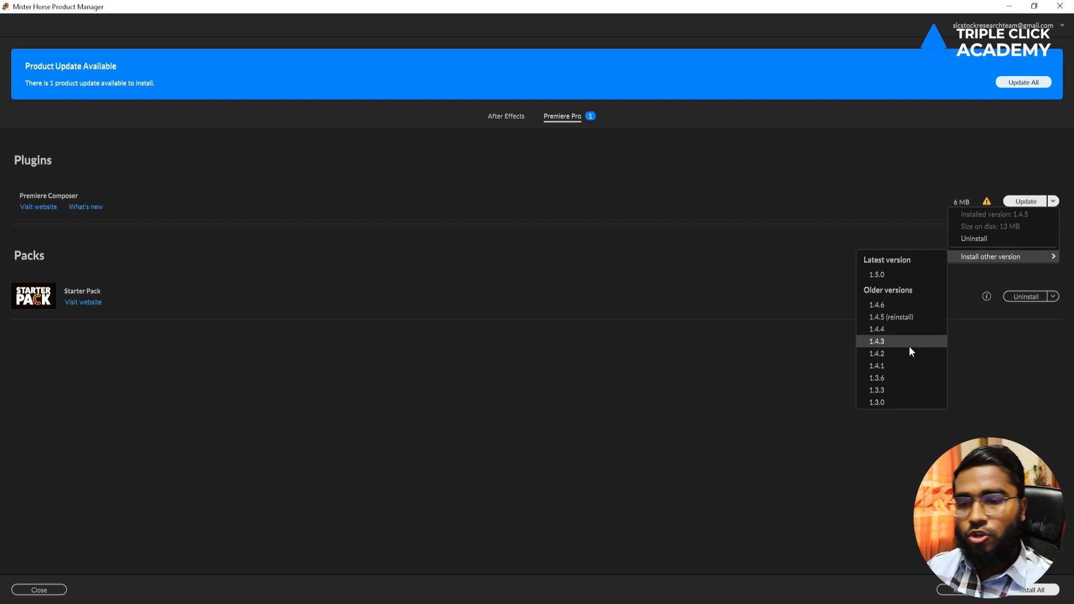
{"action": "left_click", "coordinate": [827, 392]}
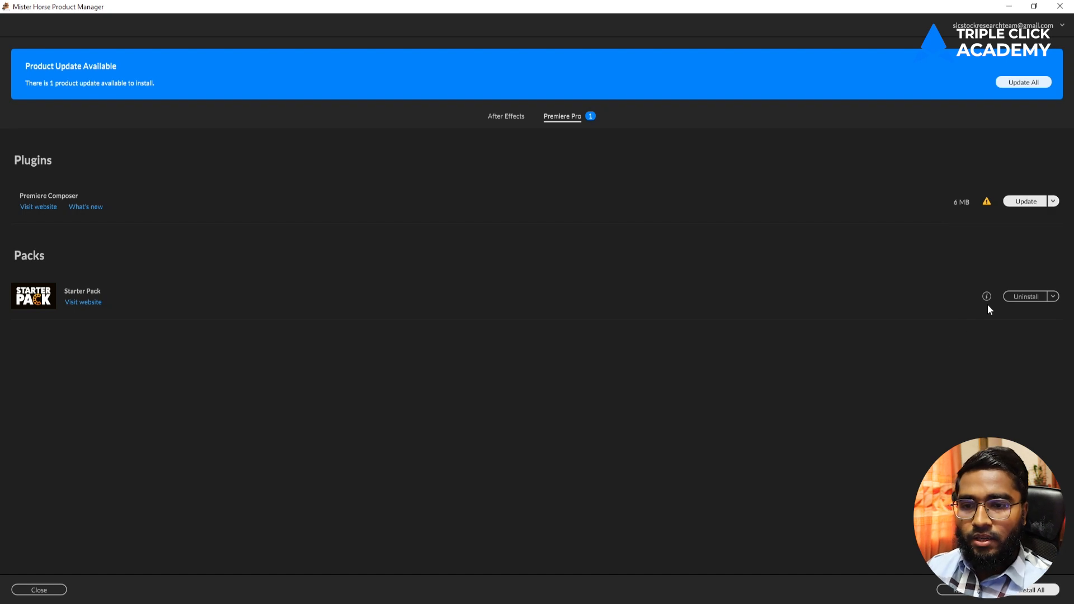
{"action": "left_click", "coordinate": [1054, 296]}
{"action": "mouse_move", "coordinate": [979, 354]}
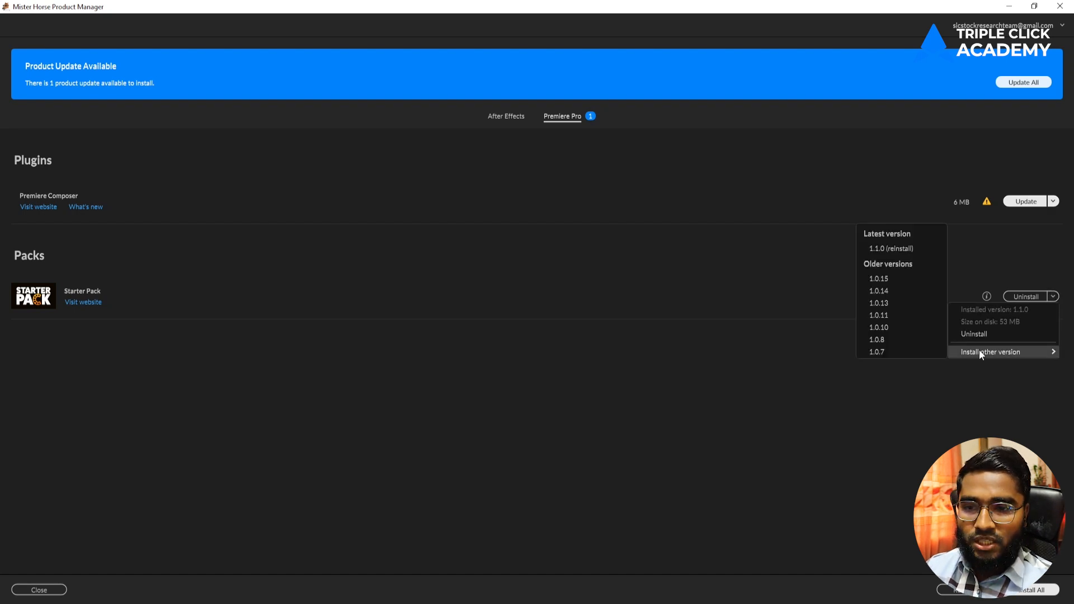
{"action": "left_click", "coordinate": [931, 395]}
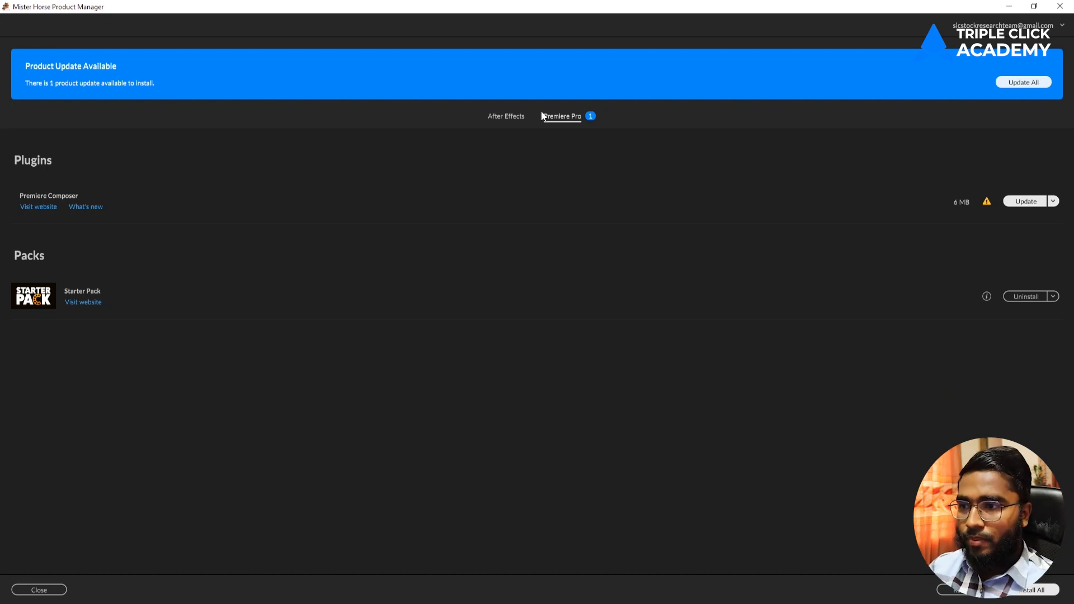
Minimize Product Manager, the browser and the Downloads folder to switch to Adobe Premiere Pro
{"action": "left_click", "coordinate": [1009, 6]}
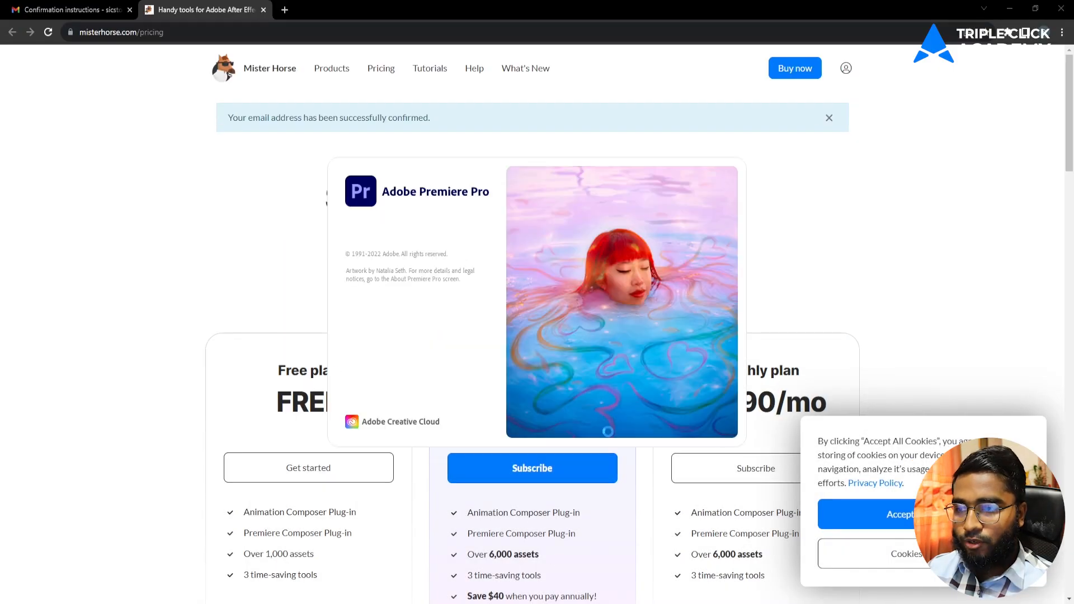
{"action": "left_click", "coordinate": [1007, 7]}
{"action": "left_click", "coordinate": [1010, 7]}
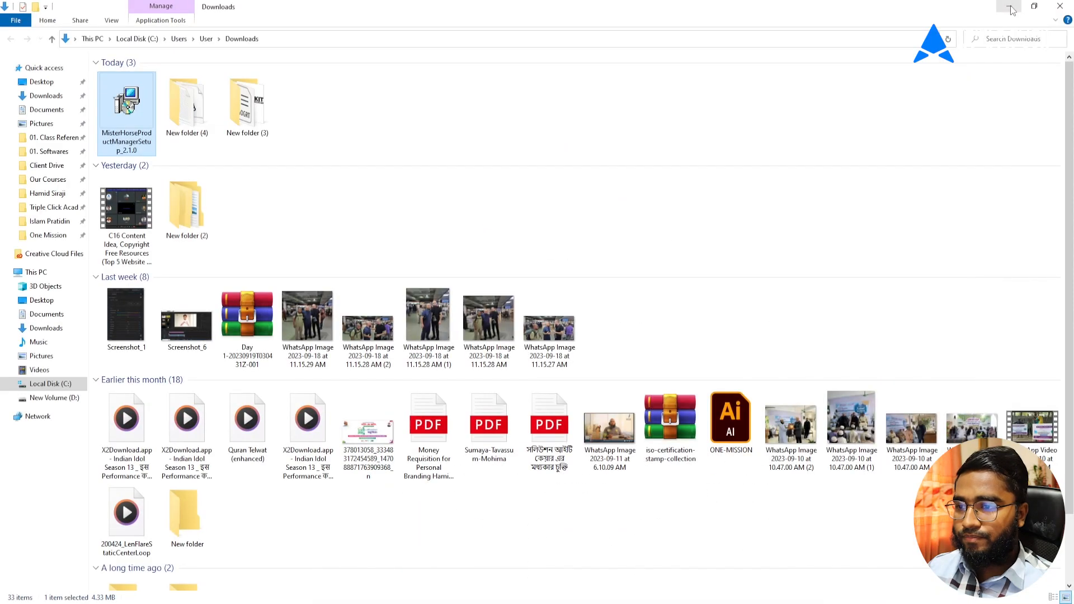
{"action": "left_click", "coordinate": [1010, 7]}
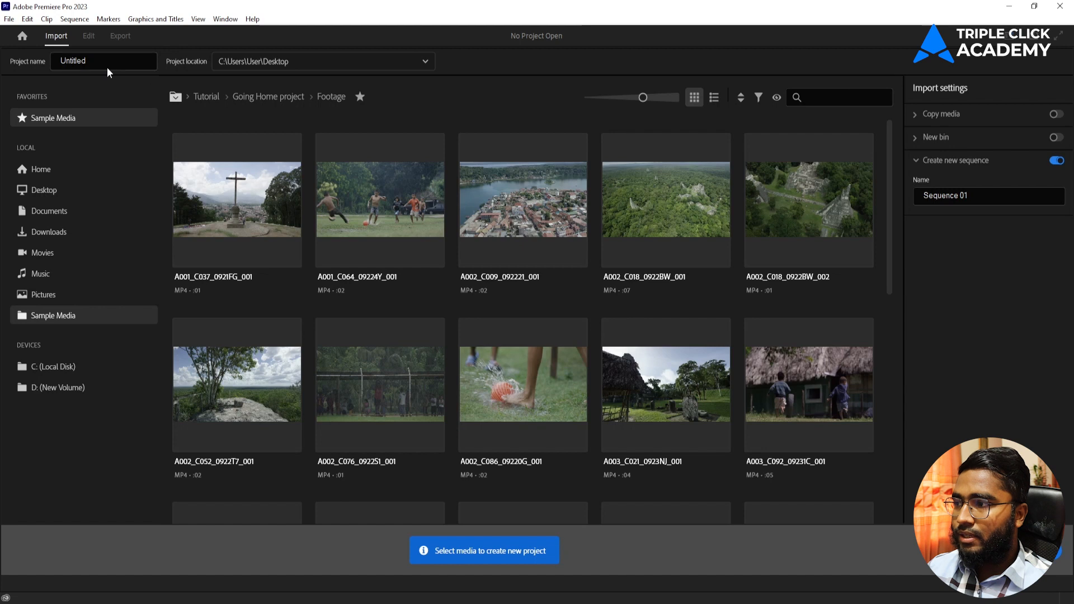
Create an empty project named Class 10 and store it on the Desktop
{"action": "left_click", "coordinate": [106, 62]}
{"action": "type", "text": "Class 10"}
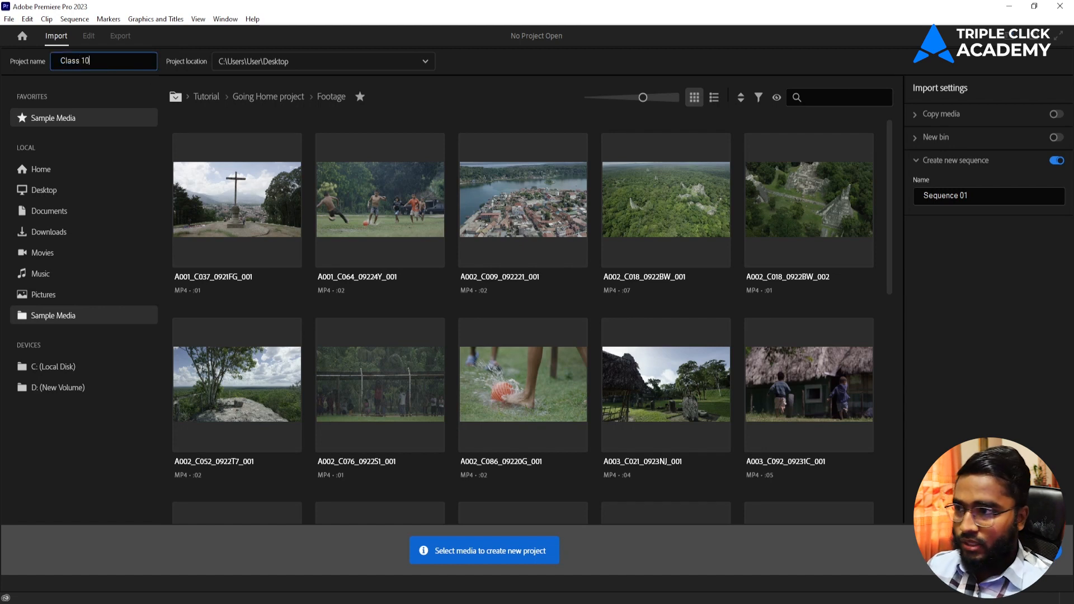
{"action": "left_click", "coordinate": [383, 66]}
{"action": "left_click", "coordinate": [273, 188]}
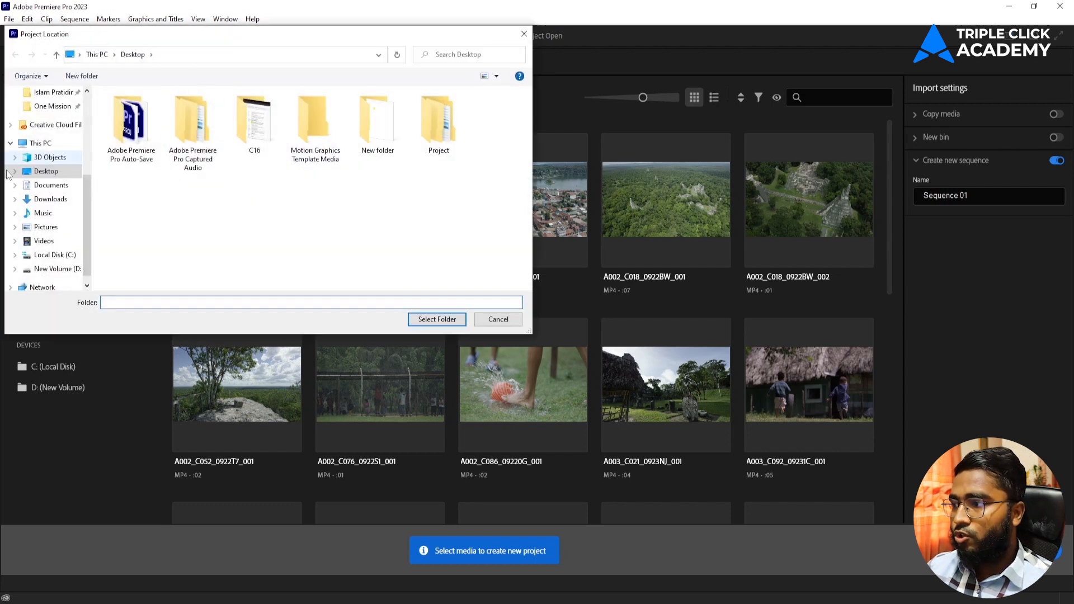
{"action": "left_click", "coordinate": [437, 320]}
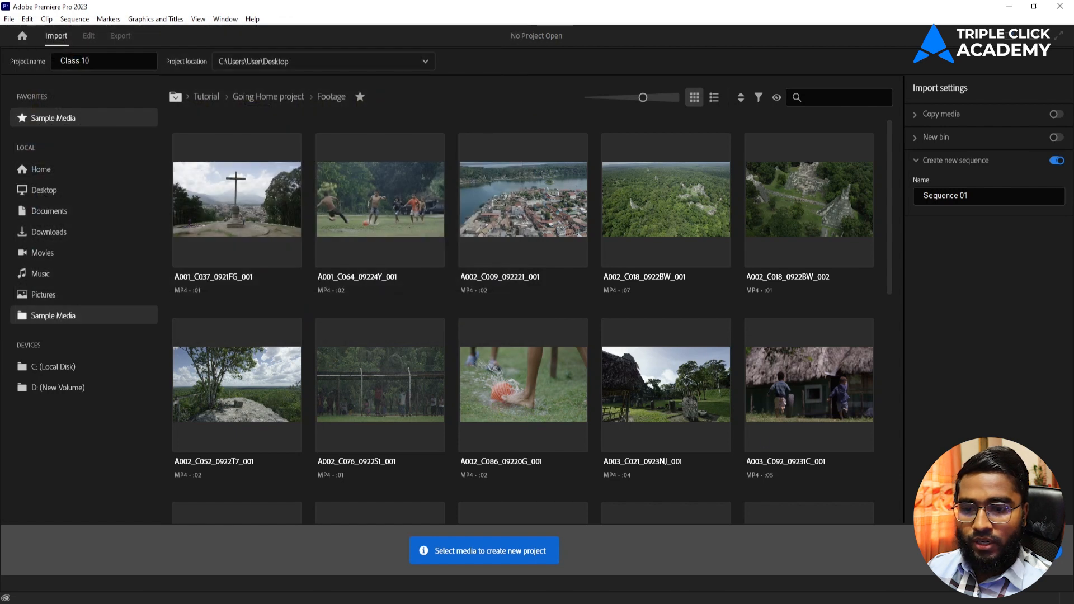
{"action": "left_click", "coordinate": [1042, 551]}
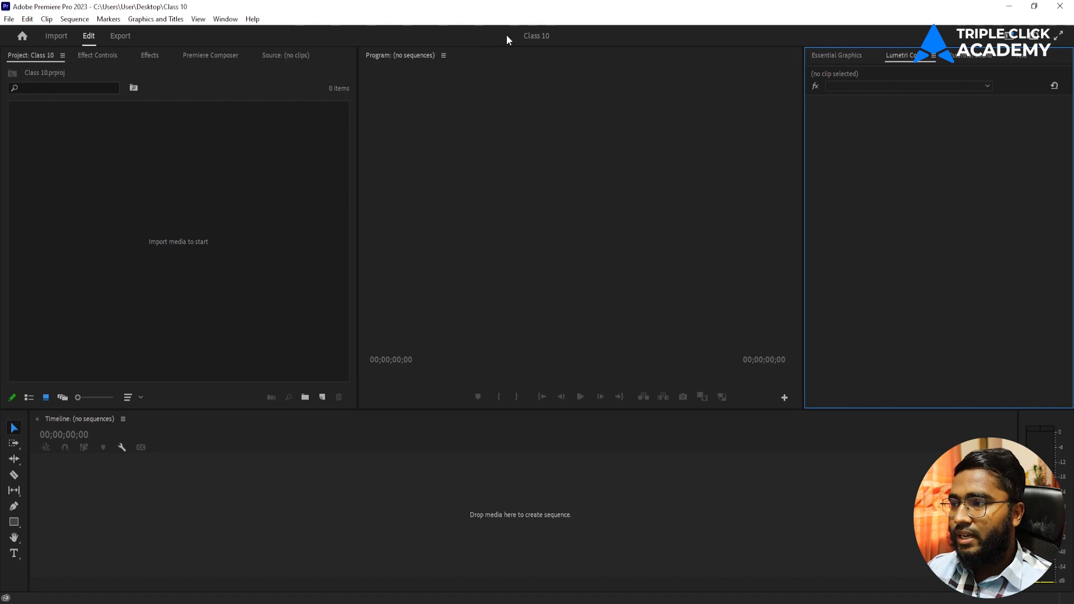
Open the Premiere Composer extension and dismiss its update notice
{"action": "left_click", "coordinate": [218, 21]}
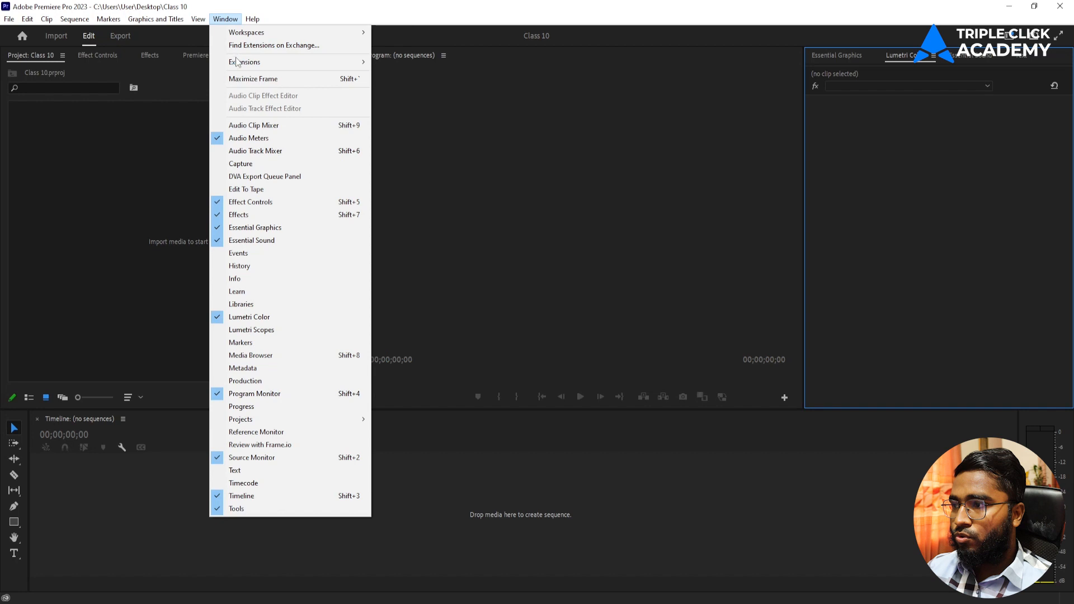
{"action": "mouse_move", "coordinate": [238, 63]}
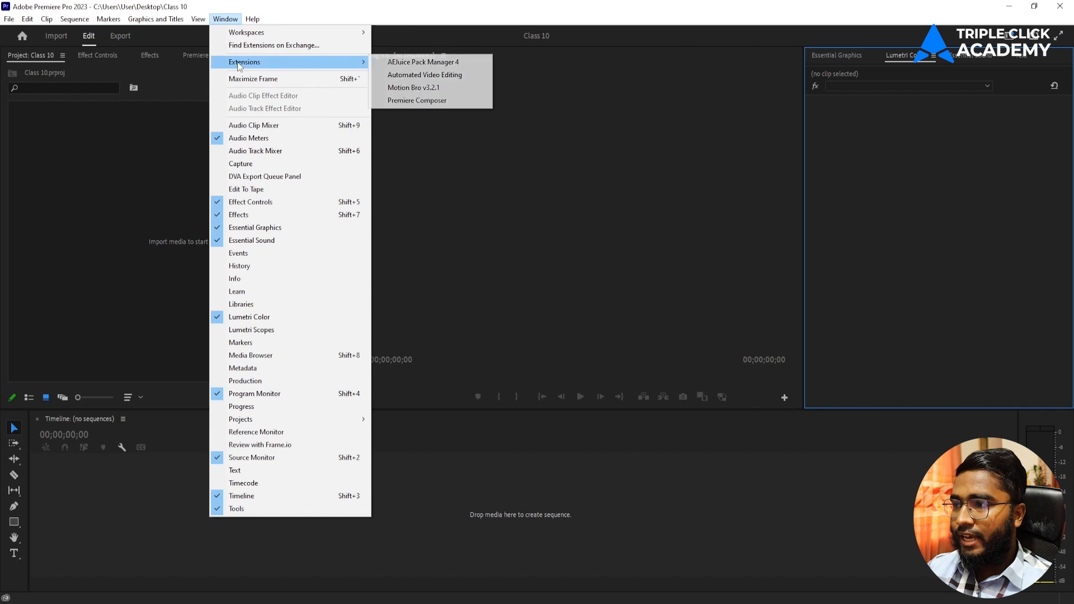
{"action": "left_click", "coordinate": [464, 104]}
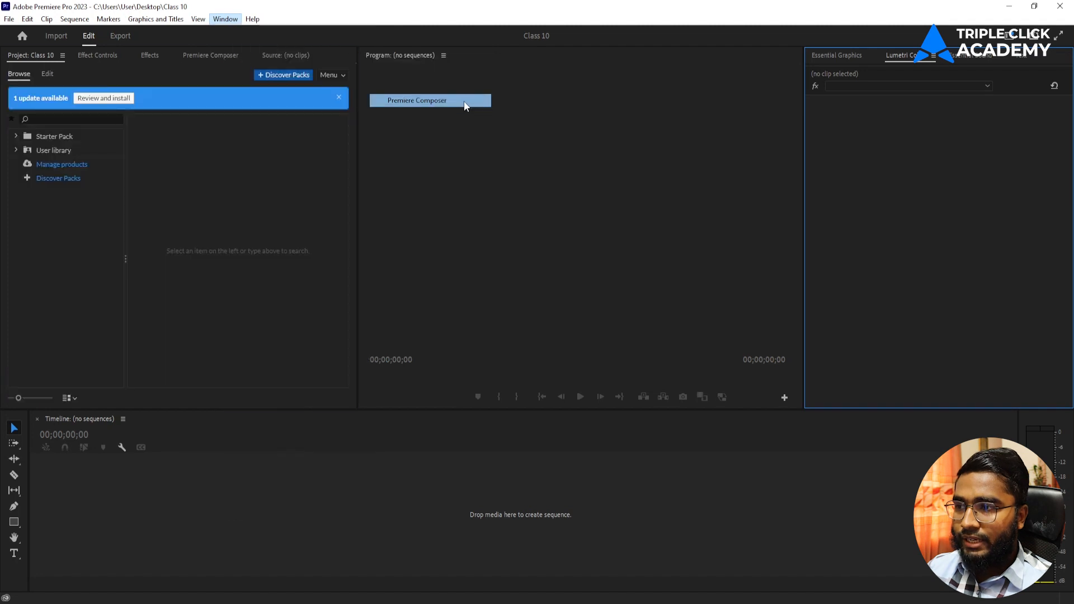
{"action": "left_click", "coordinate": [337, 98]}
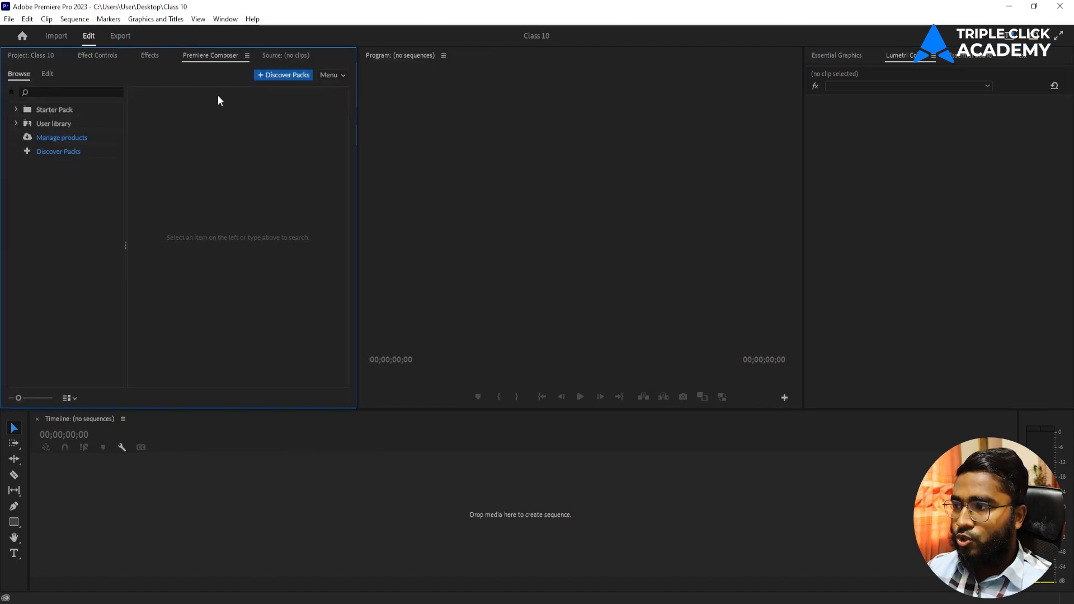
{"action": "left_click", "coordinate": [478, 146]}
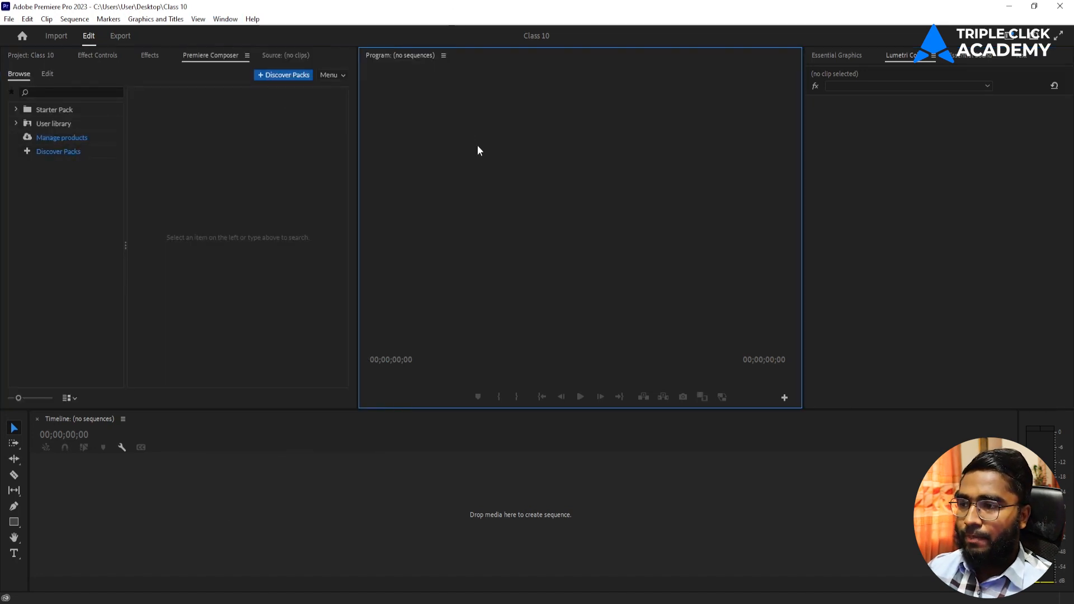
{"action": "left_click", "coordinate": [267, 291]}
{"action": "left_click", "coordinate": [495, 197]}
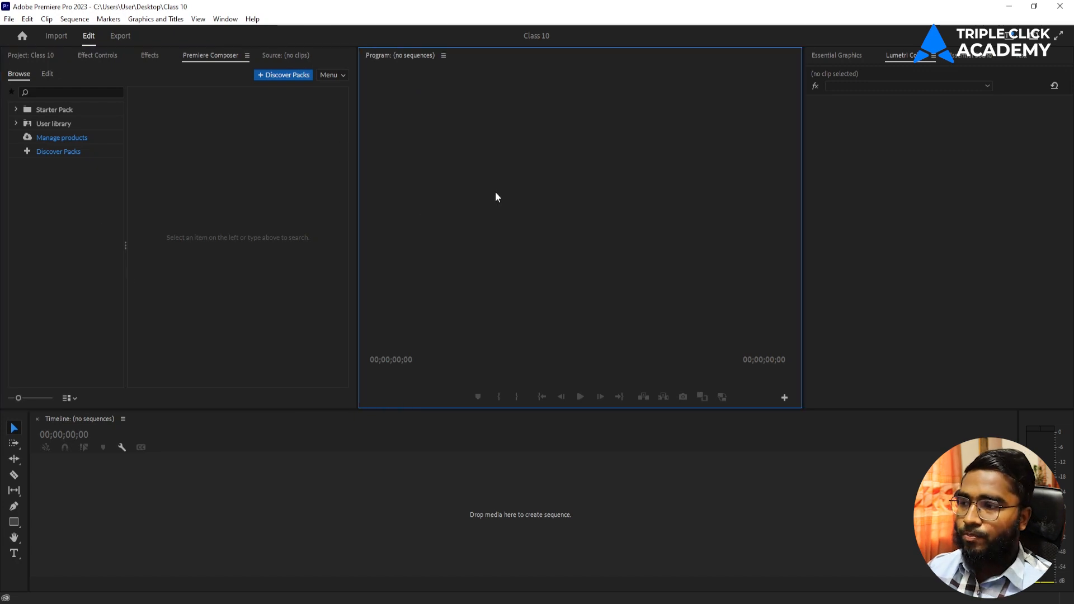
{"action": "left_click", "coordinate": [256, 234]}
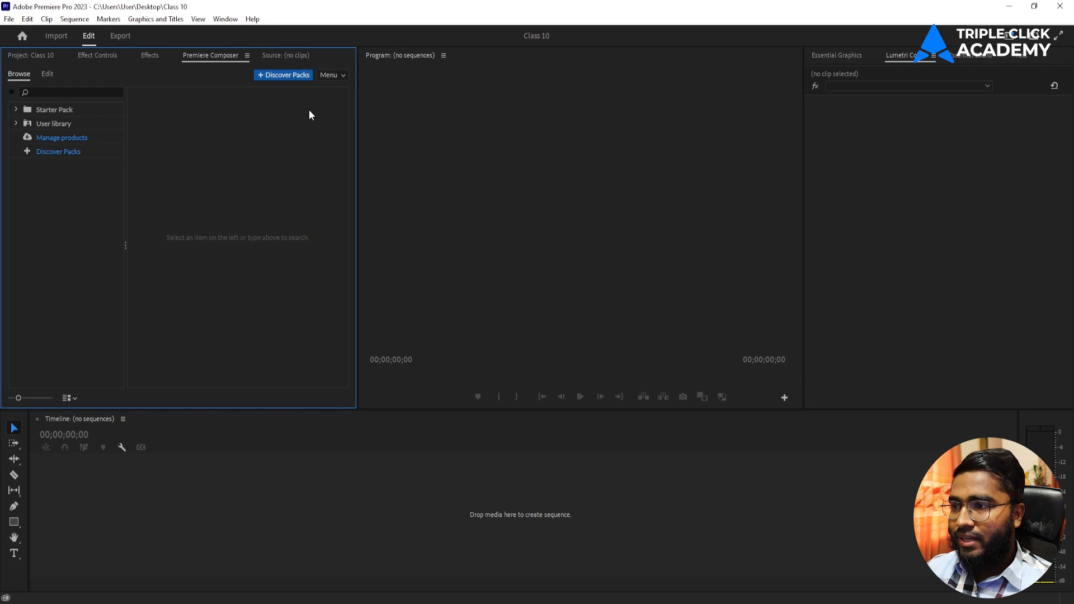
{"action": "left_click", "coordinate": [225, 22]}
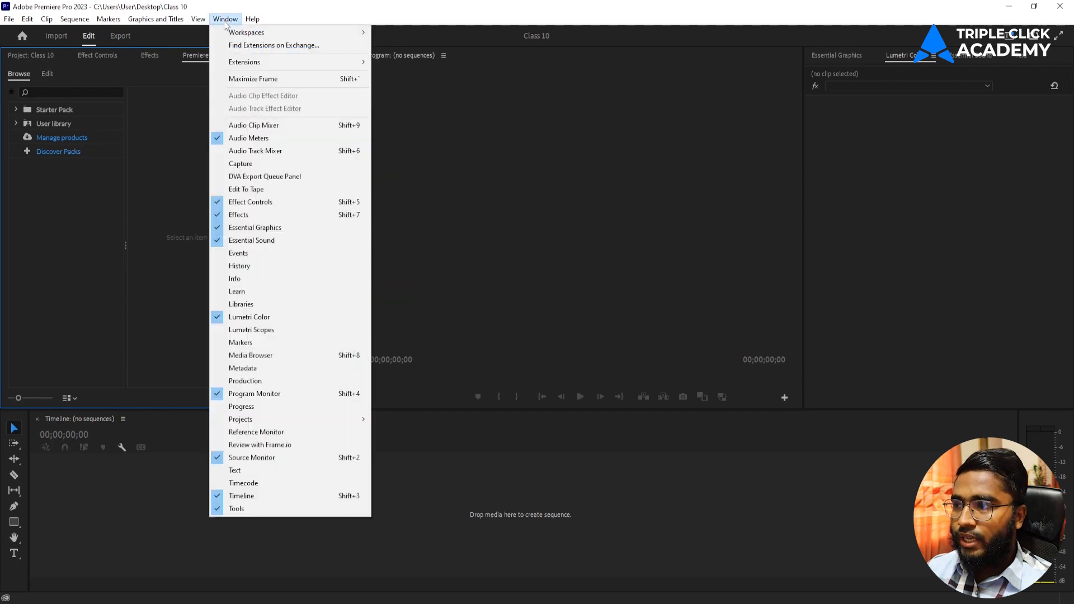
{"action": "mouse_move", "coordinate": [239, 62]}
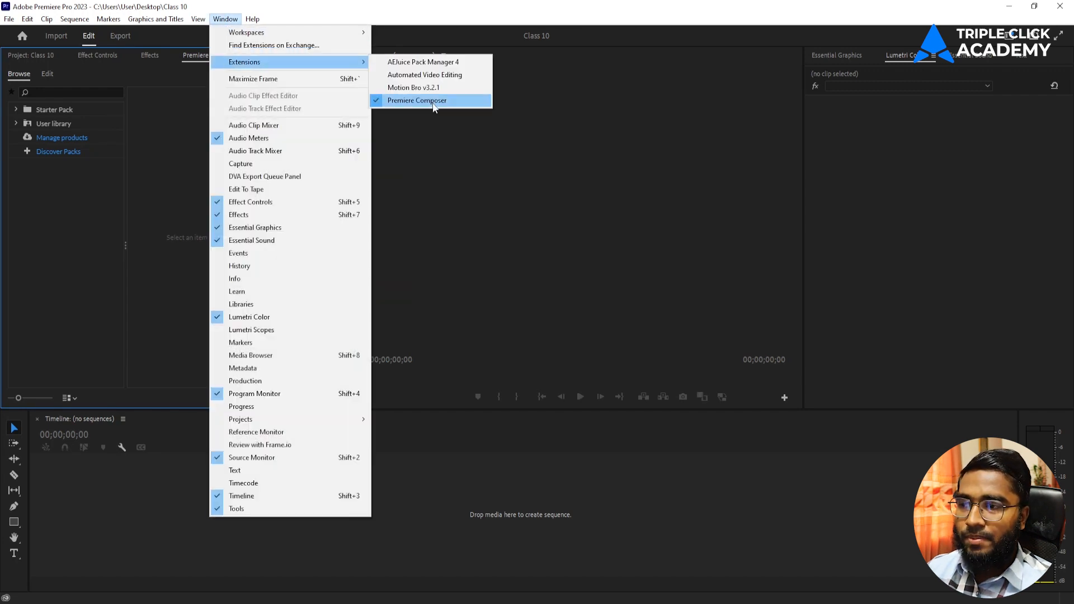
{"action": "left_click", "coordinate": [464, 189]}
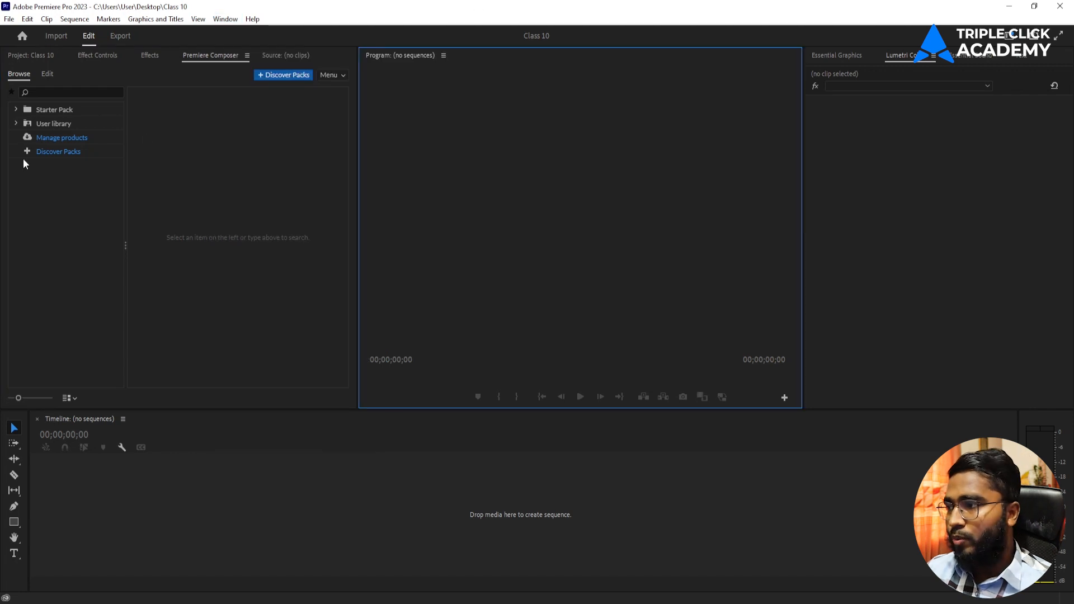
{"action": "left_click", "coordinate": [94, 219]}
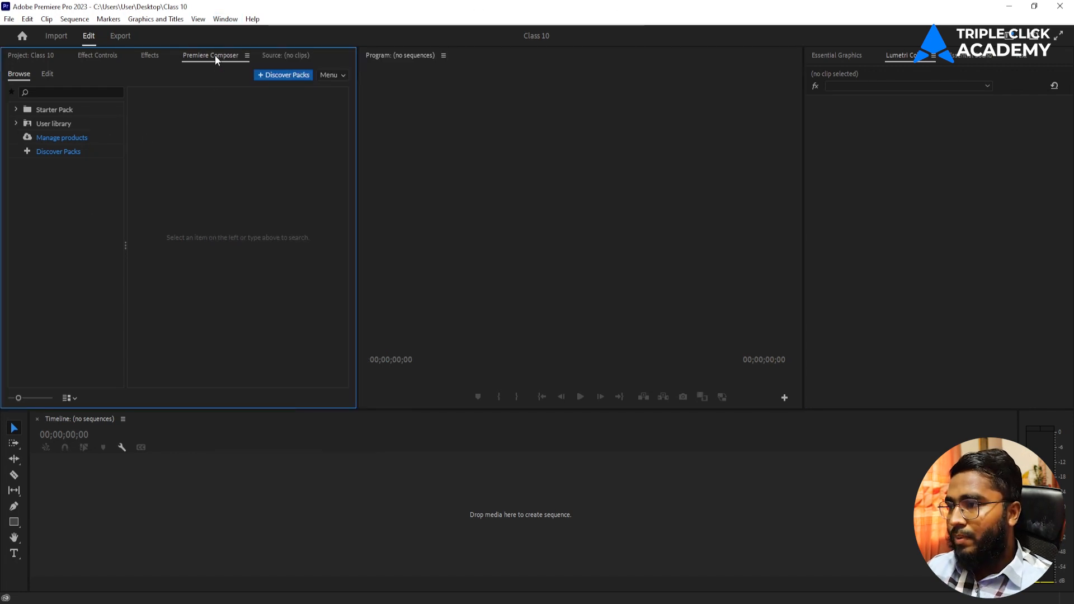
Undock Premiere Composer and dock it back into the same group, after the Source monitor
{"action": "left_click", "coordinate": [247, 55]}
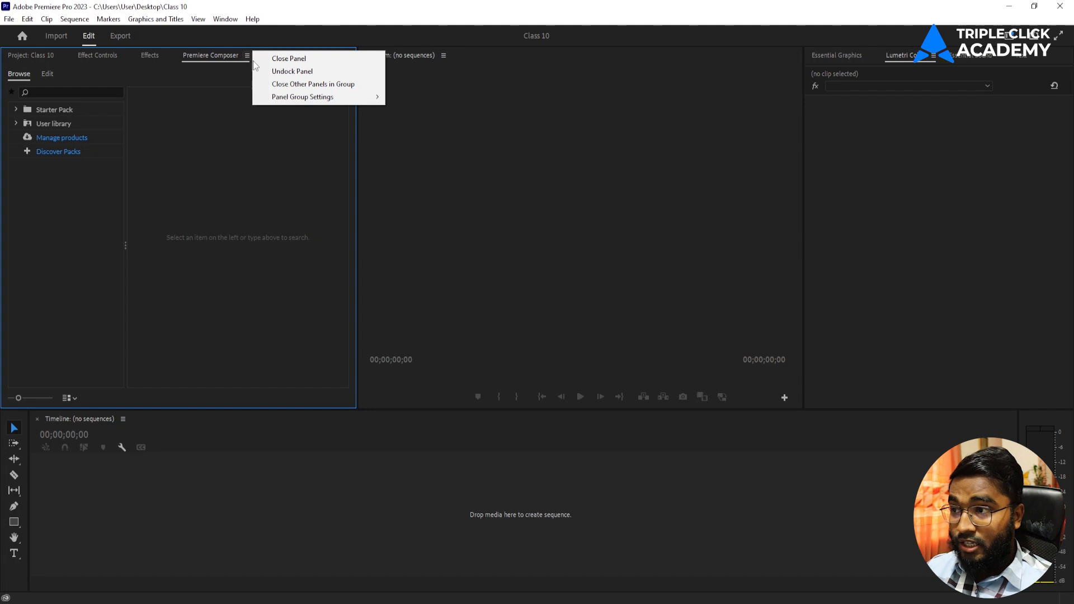
{"action": "left_click", "coordinate": [289, 71]}
{"action": "left_click_drag", "start_coordinate": [229, 37], "coordinate": [136, 63]}
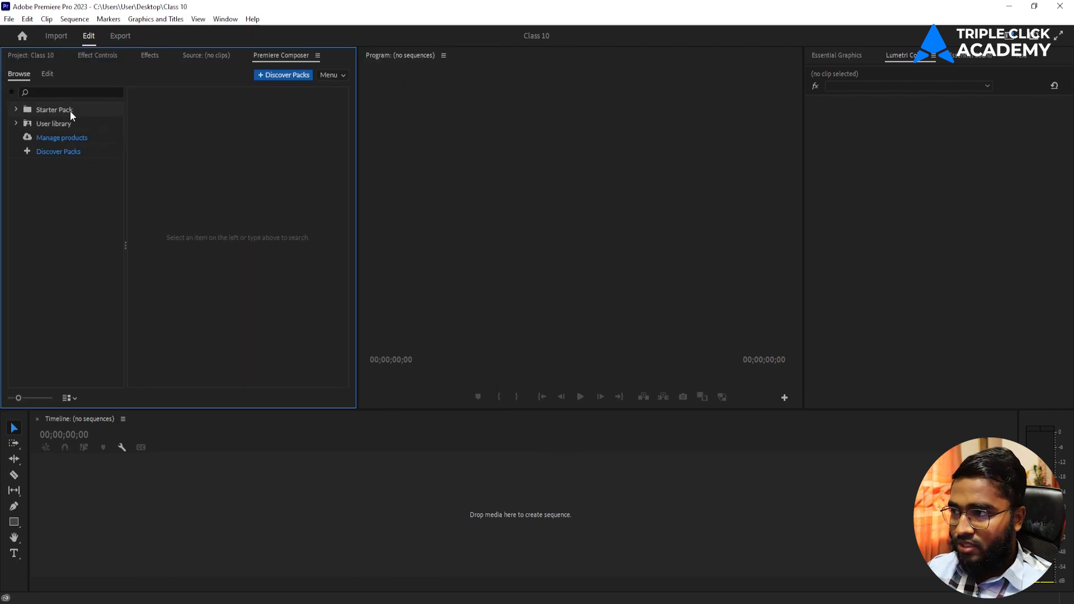
Expand the Starter Pack and look through its Text Boxes, Text Presets, Transitions and Social Media categories
{"action": "left_click", "coordinate": [16, 110]}
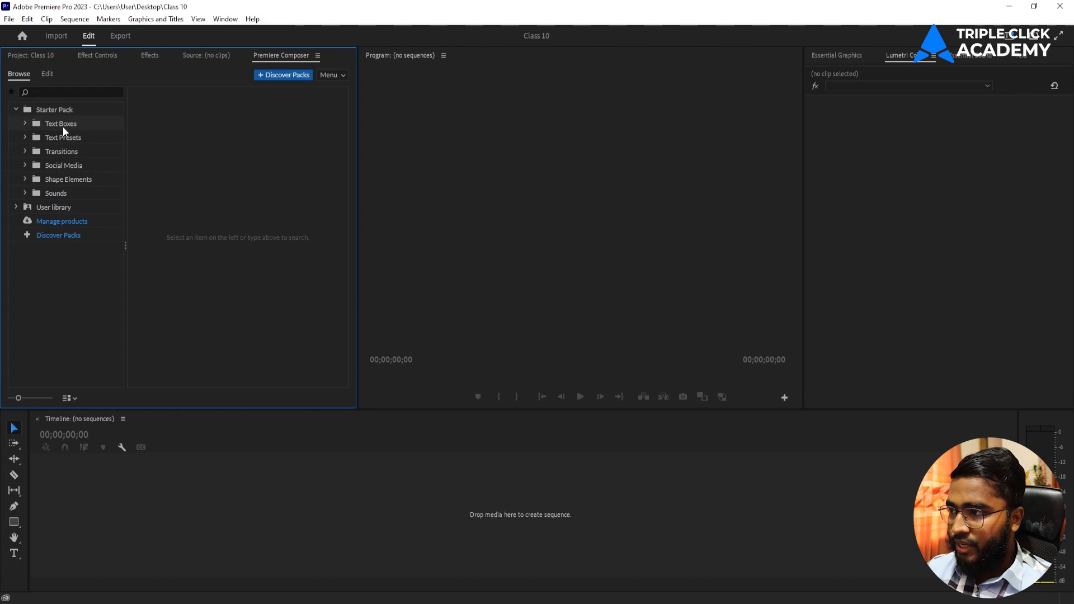
{"action": "left_click", "coordinate": [25, 123]}
{"action": "left_click", "coordinate": [25, 123]}
{"action": "left_click", "coordinate": [26, 138]}
{"action": "left_click", "coordinate": [26, 138]}
{"action": "left_click", "coordinate": [27, 150]}
{"action": "left_click", "coordinate": [26, 149]}
{"action": "left_click", "coordinate": [24, 166]}
{"action": "left_click", "coordinate": [24, 165]}
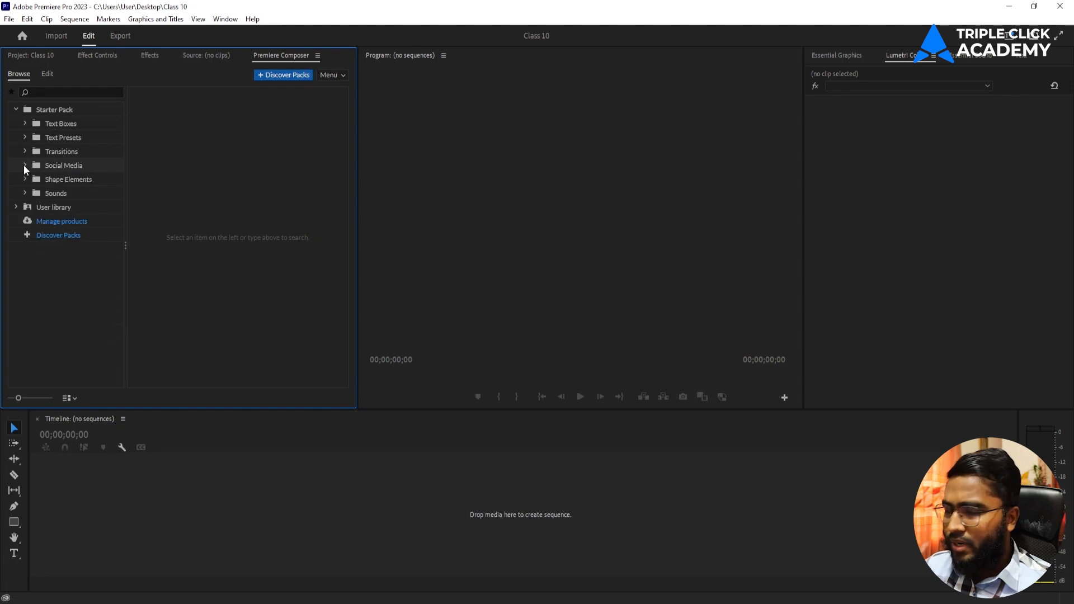
Import the clip CE0A6356 from the class reference video folder into the project and create a sequence from it
{"action": "left_click", "coordinate": [40, 56]}
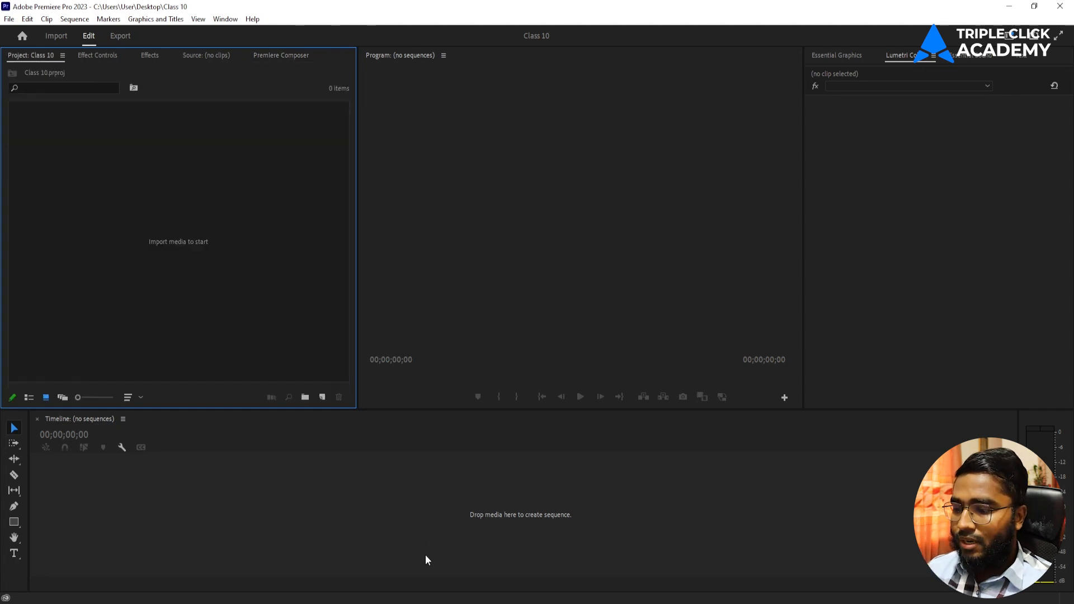
{"action": "left_click", "coordinate": [433, 569]}
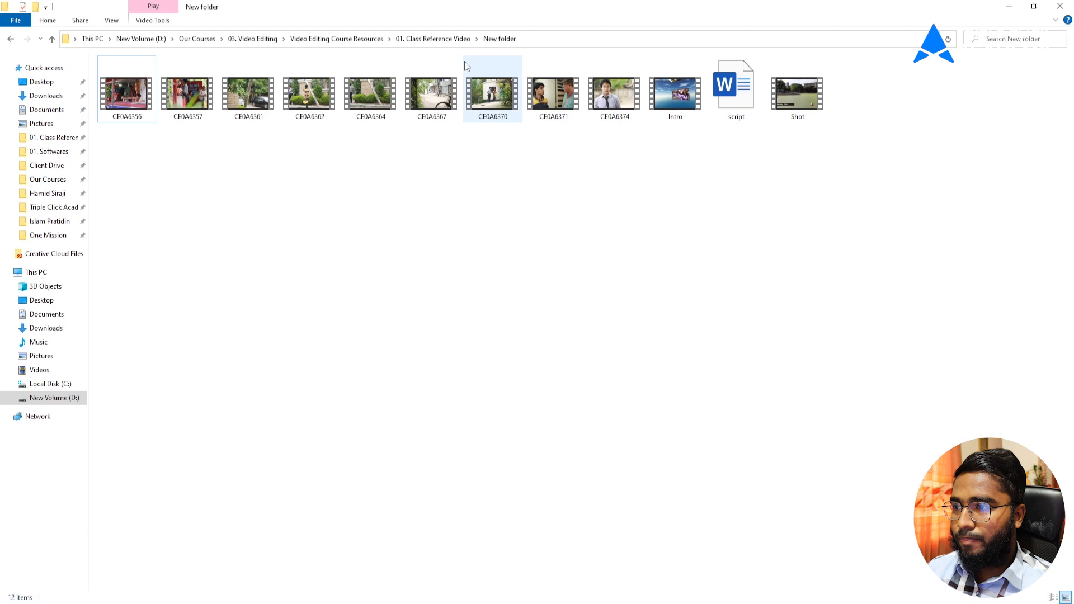
{"action": "left_click_drag", "start_coordinate": [128, 96], "coordinate": [116, 239]}
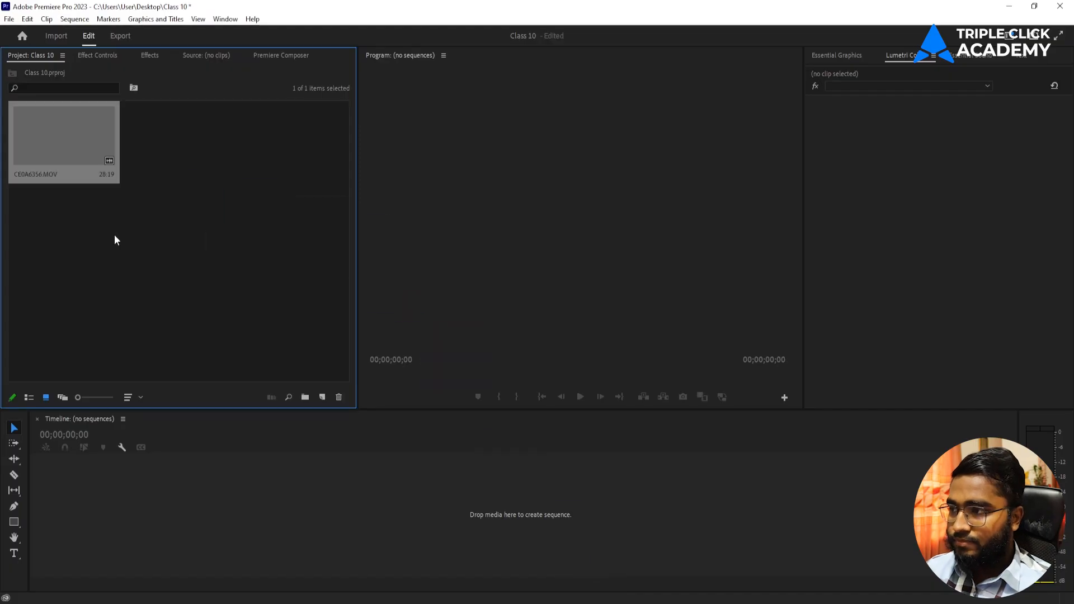
{"action": "left_click_drag", "start_coordinate": [280, 547], "coordinate": [330, 543]}
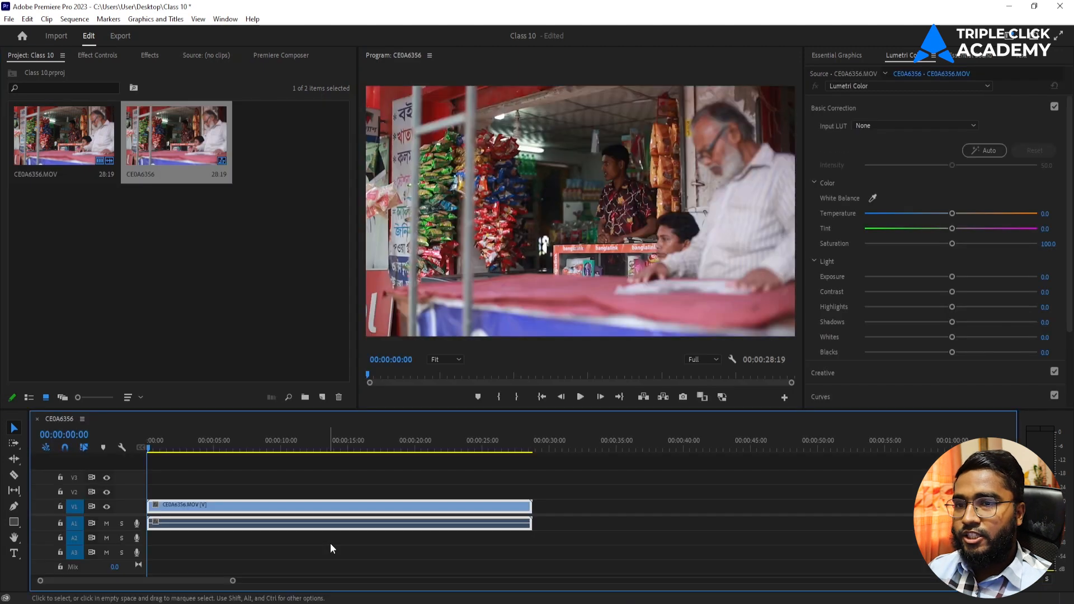
Bring up the Essential Graphics templates alongside the Premiere Composer library
{"action": "left_click", "coordinate": [836, 55]}
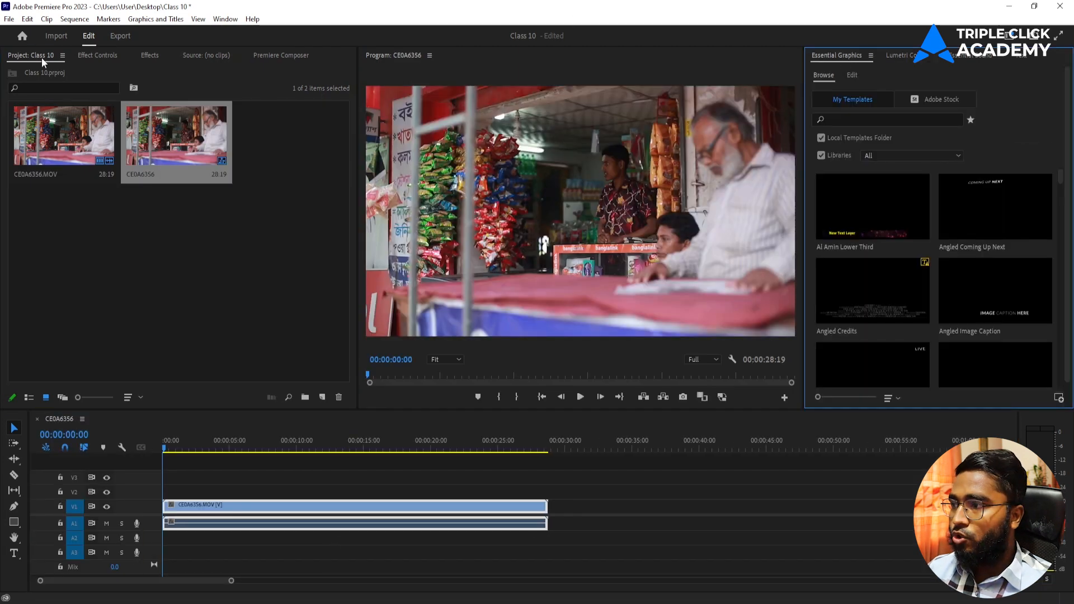
{"action": "left_click", "coordinate": [280, 55]}
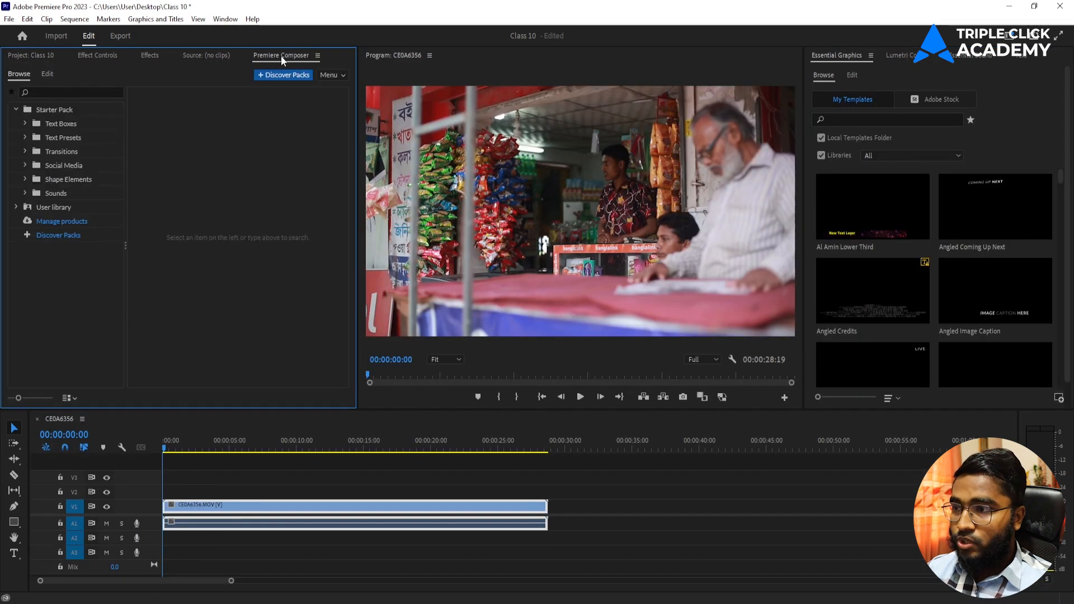
Preview the 1-Line Fill and first 1-Line Outline presets in the Starter Pack's Text Boxes category
{"action": "left_click", "coordinate": [25, 123]}
{"action": "left_click", "coordinate": [71, 140]}
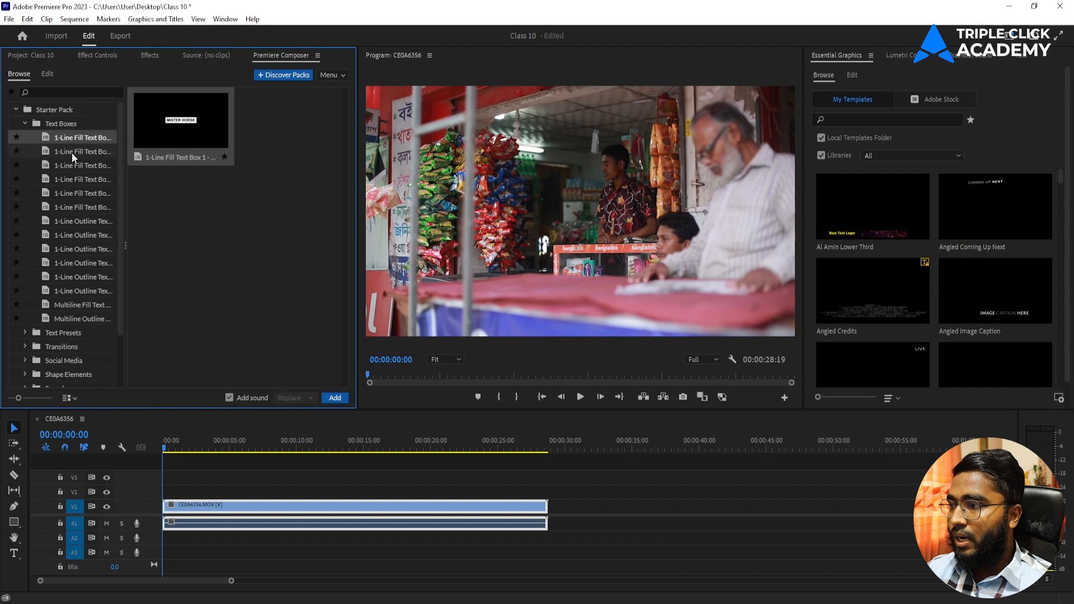
{"action": "left_click", "coordinate": [71, 152]}
{"action": "left_click", "coordinate": [70, 163]}
{"action": "left_click", "coordinate": [68, 193]}
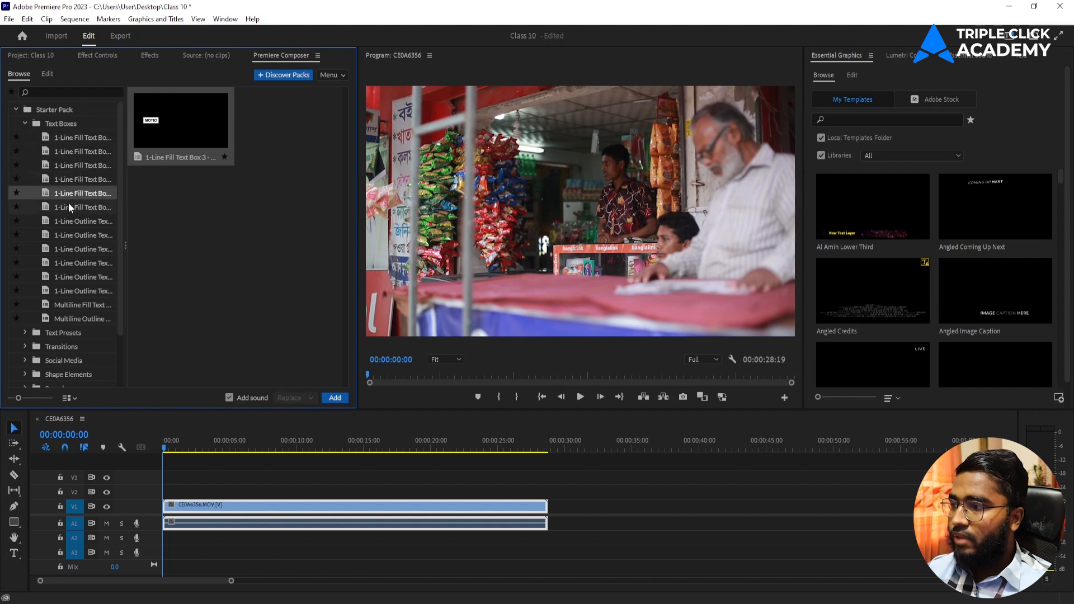
{"action": "left_click", "coordinate": [70, 206]}
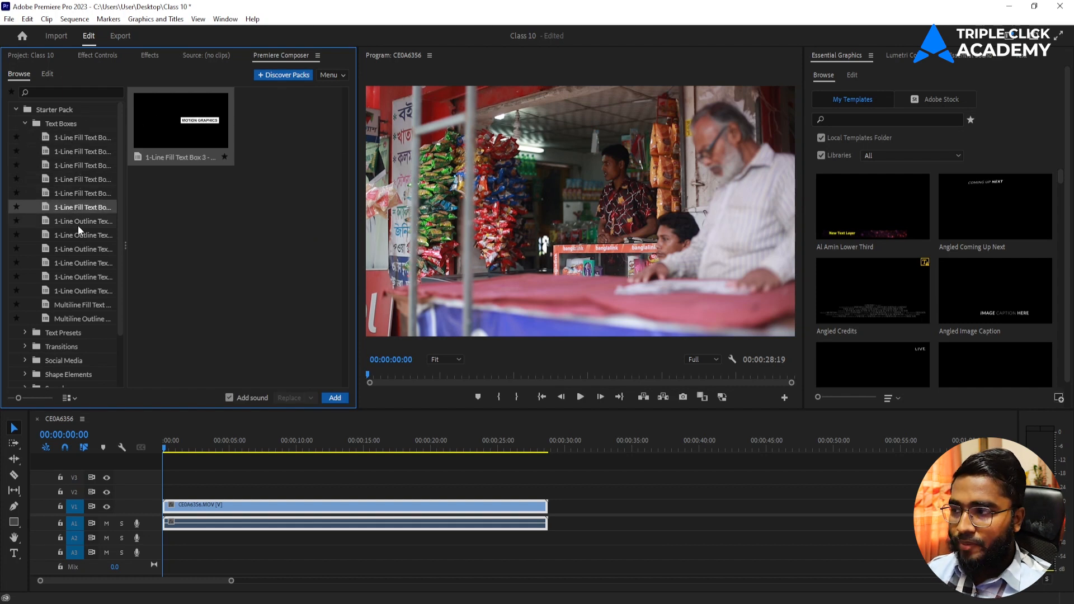
{"action": "left_click", "coordinate": [78, 224]}
{"action": "left_click", "coordinate": [78, 234]}
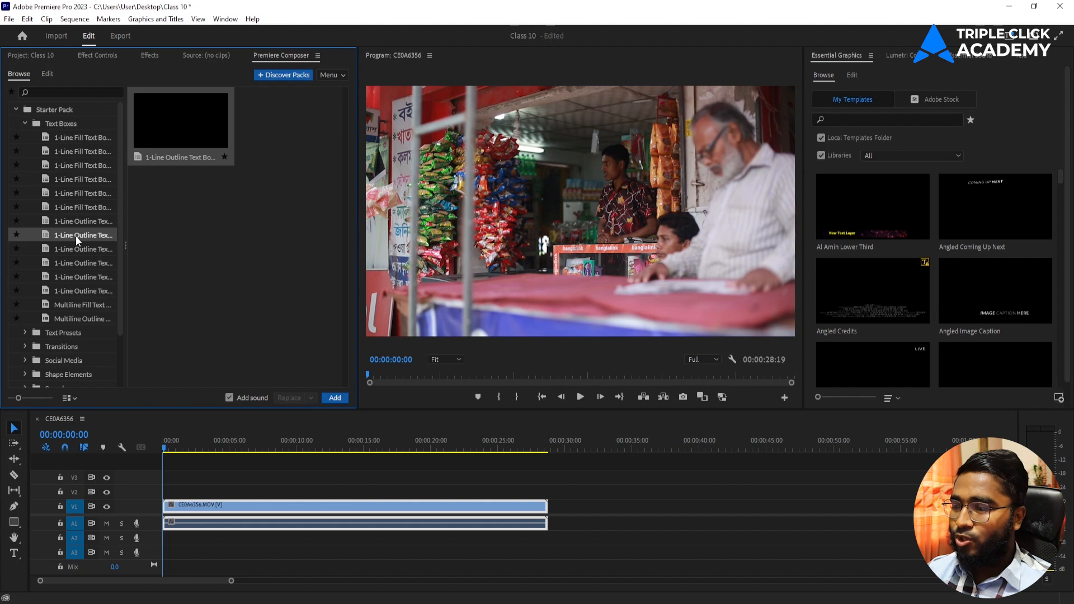
Place the 1-Line Fill Text Box 1 - Down preset on V2 at the start of the sequence and check it at 00:00:00:24
{"action": "left_click", "coordinate": [86, 139]}
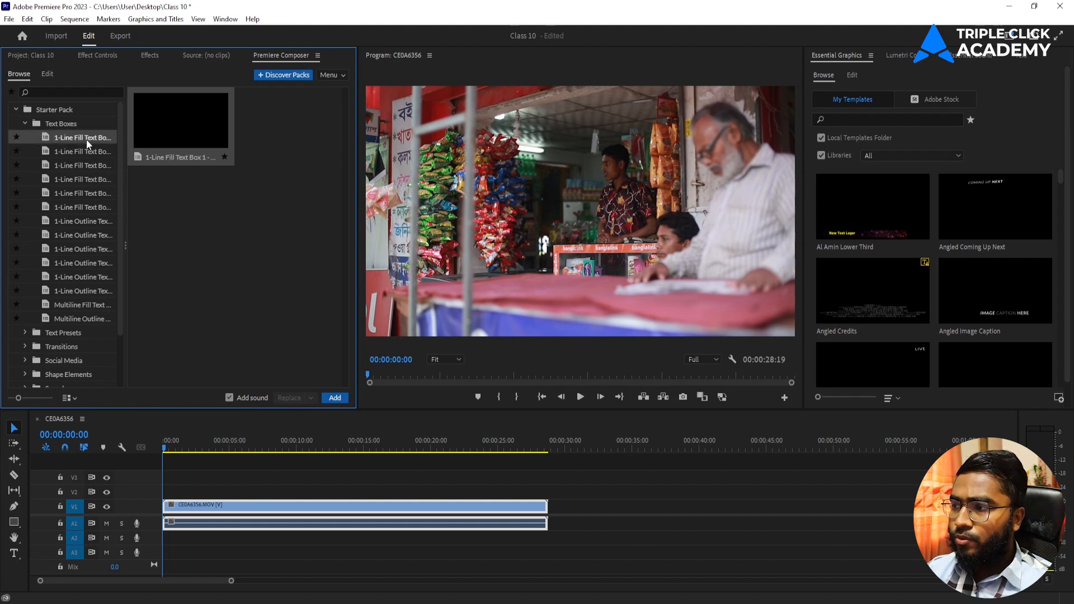
{"action": "left_click_drag", "start_coordinate": [79, 137], "coordinate": [160, 497]}
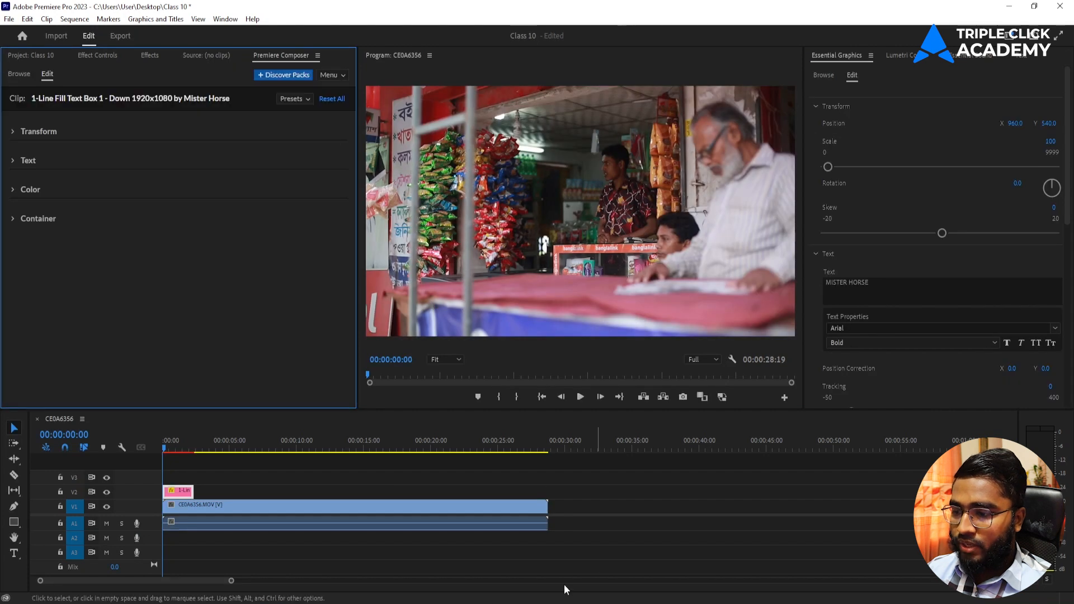
{"action": "left_click_drag", "start_coordinate": [231, 580], "coordinate": [111, 581]}
{"action": "left_click", "coordinate": [212, 445]}
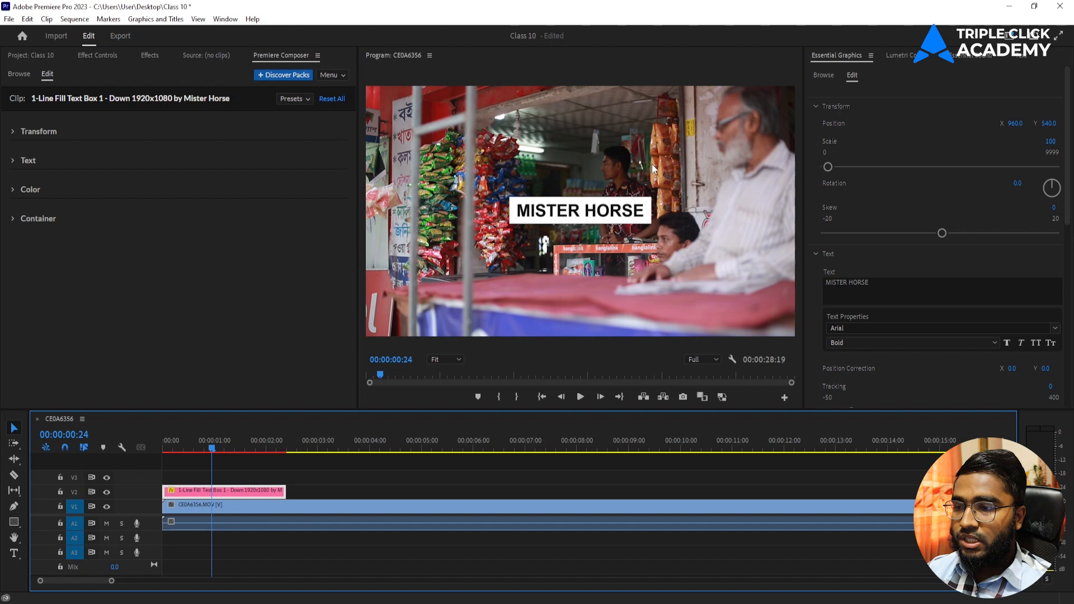
Mute audio track A1 and play back the text box animation from the start of the sequence
{"action": "key", "text": "Home"}
{"action": "key", "text": "space"}
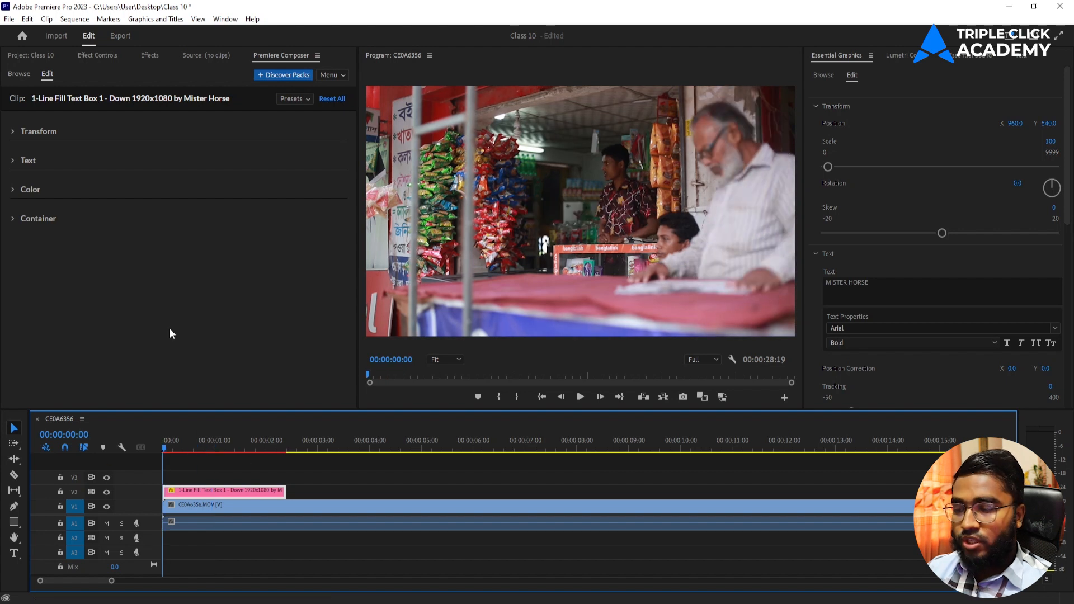
{"action": "left_click", "coordinate": [105, 522]}
{"action": "key", "text": "Home"}
{"action": "key", "text": "space"}
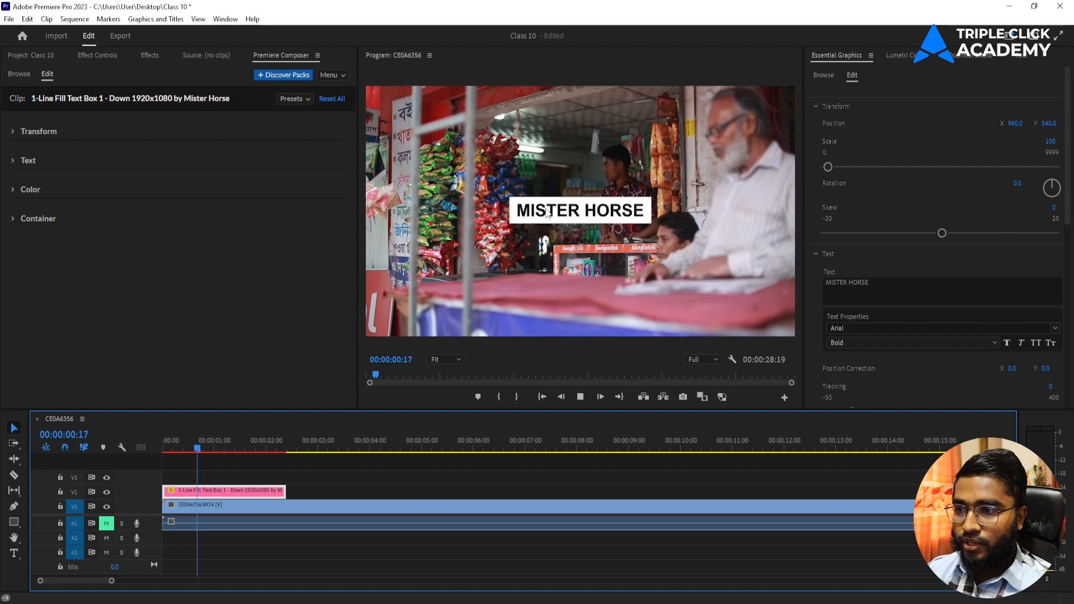
{"action": "key", "text": "space"}
{"action": "left_click", "coordinate": [175, 451]}
{"action": "key", "text": "Home"}
{"action": "key", "text": "space"}
{"action": "key", "text": "space"}
Replace the text box wording with "Triple Click Academy" and play the title from the start
{"action": "left_click", "coordinate": [13, 160]}
{"action": "triple_click", "coordinate": [105, 194]}
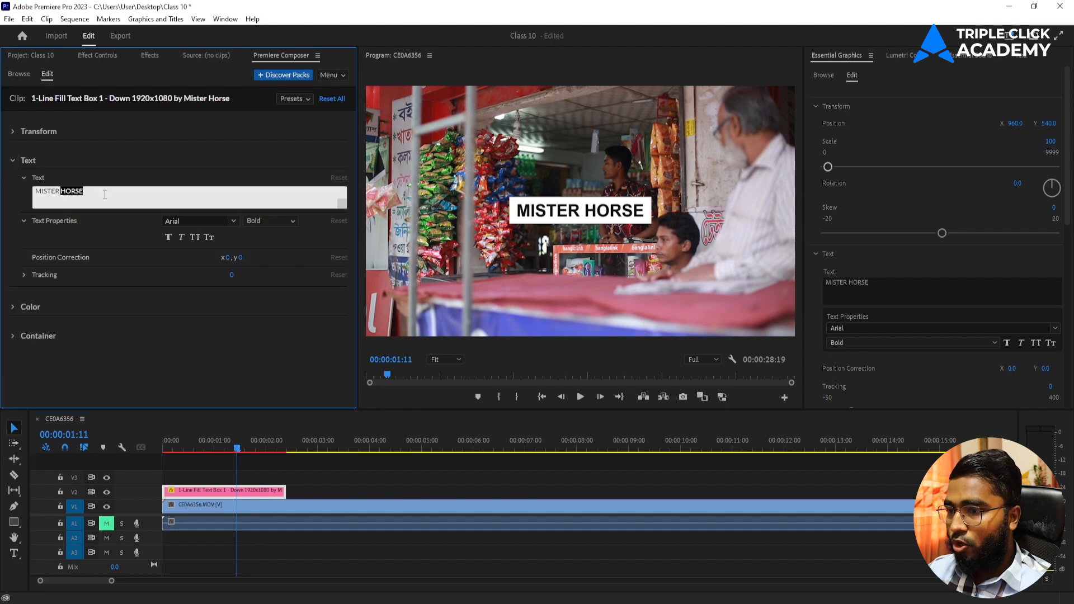
{"action": "type", "text": "Triple Cli"}
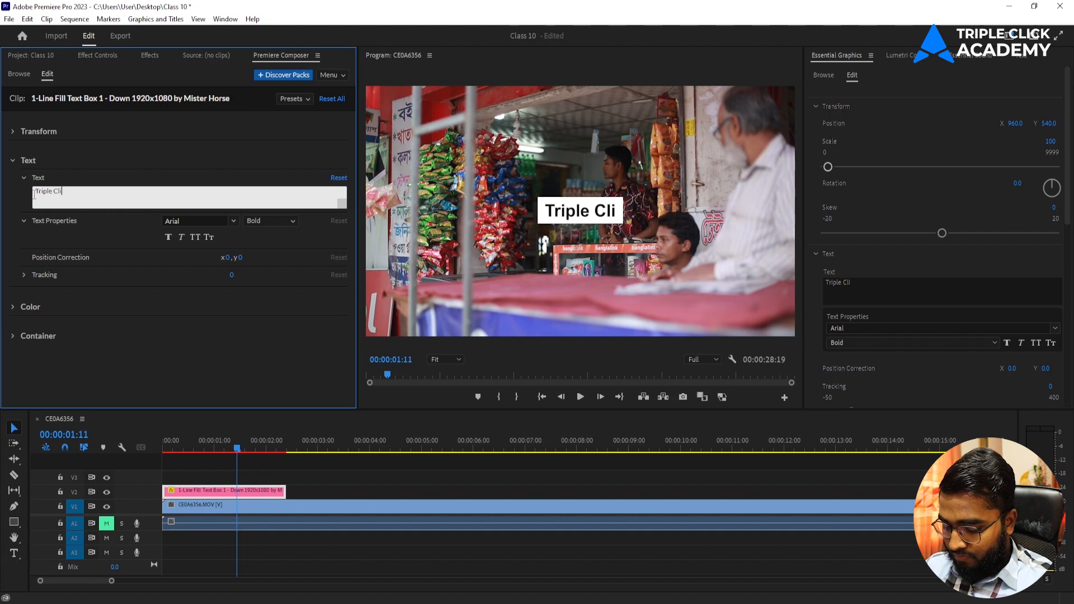
{"action": "type", "text": "ck Academ"}
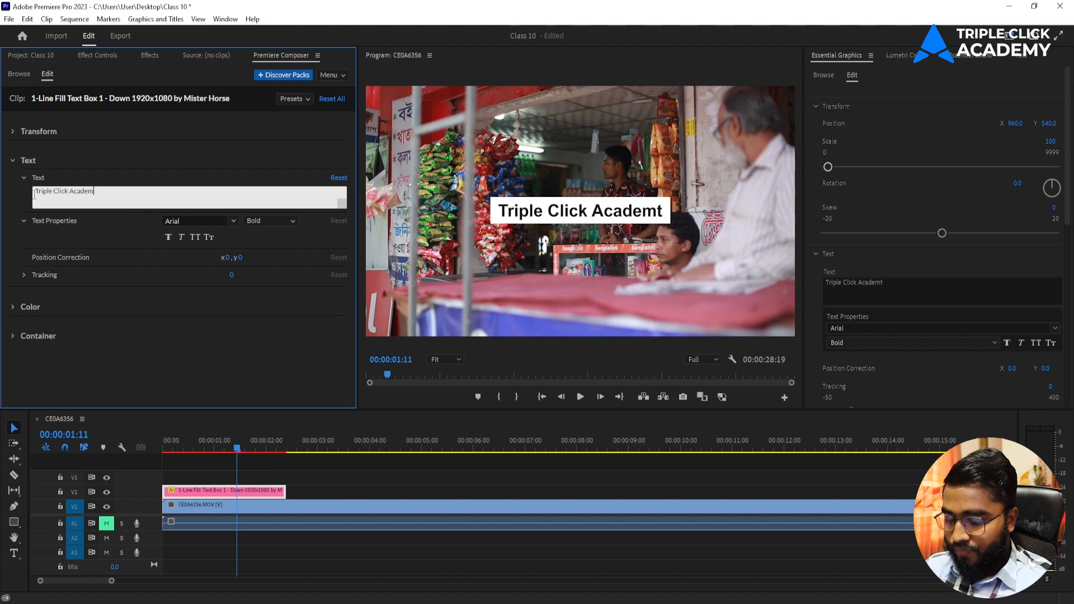
{"action": "type", "text": "ty"}
{"action": "left_click", "coordinate": [48, 462]}
{"action": "key", "text": "Home"}
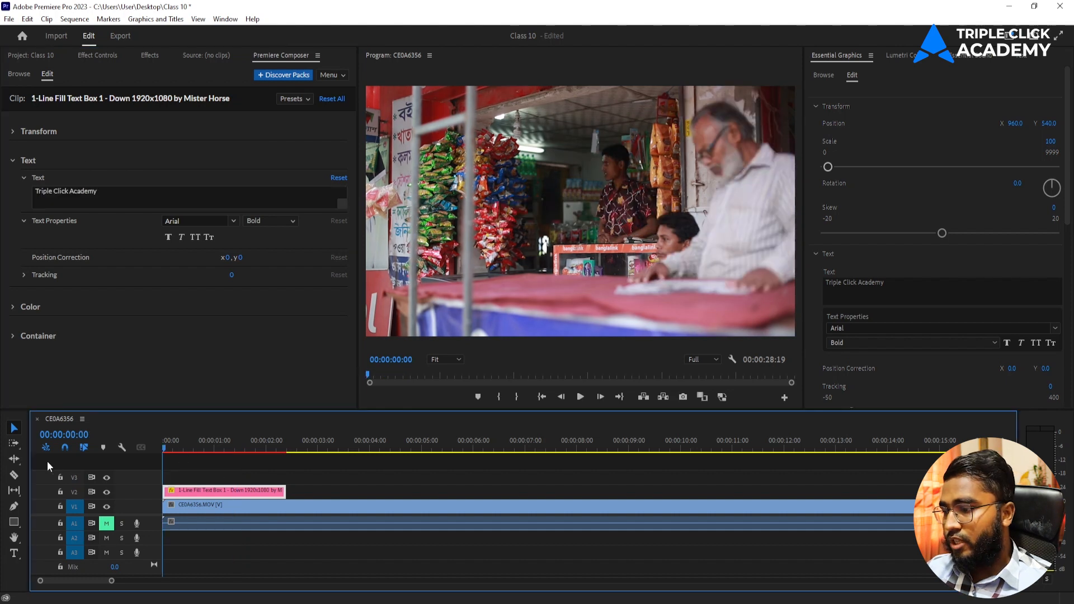
{"action": "key", "text": "space"}
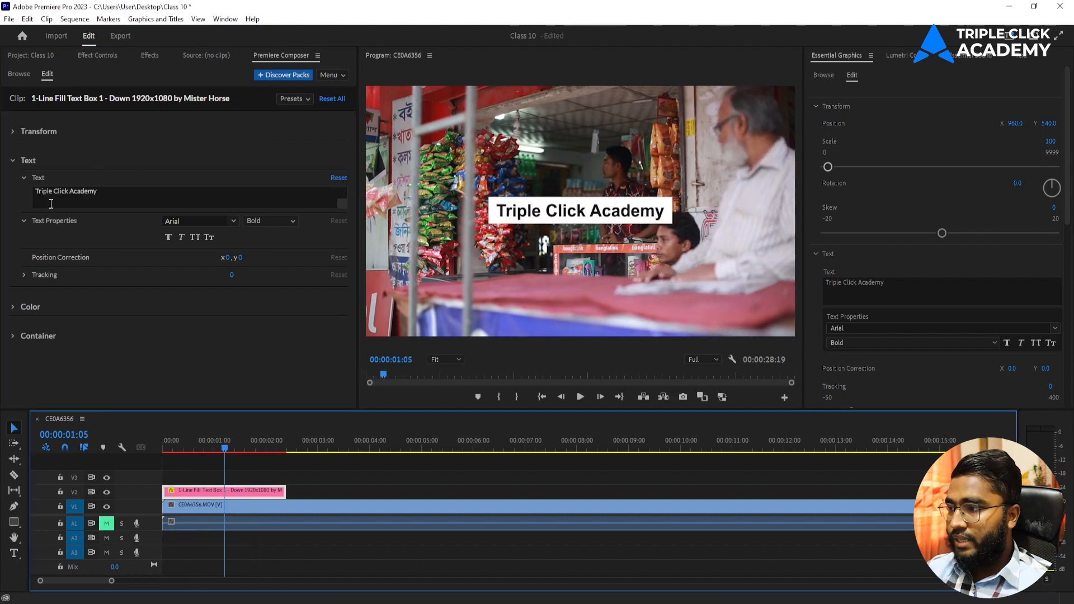
Look through the text box's Transform and Color settings and set its text color to red, ff0000
{"action": "left_click", "coordinate": [23, 222]}
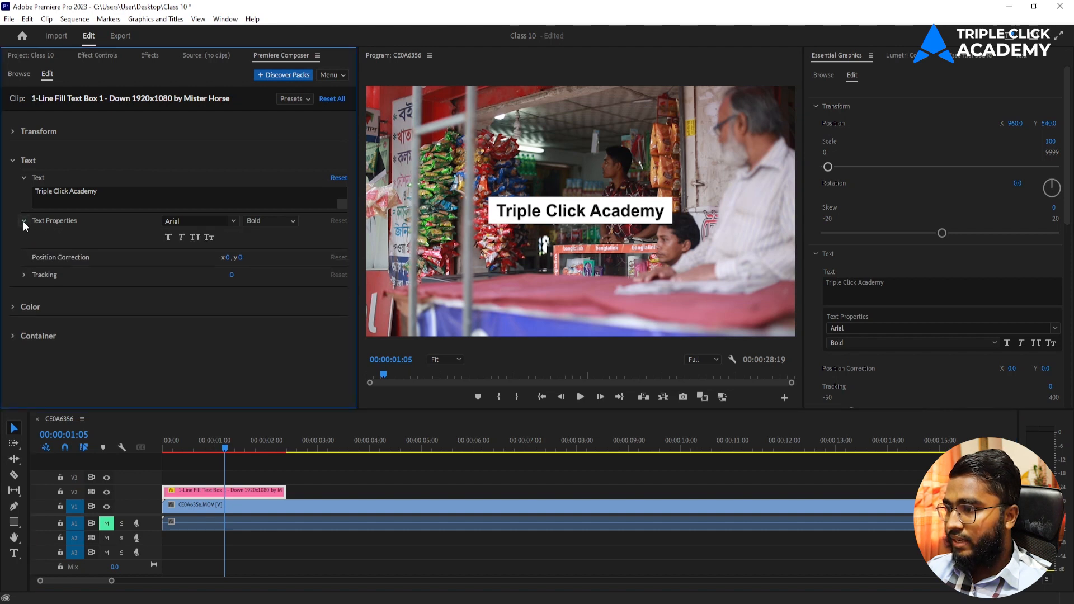
{"action": "left_click", "coordinate": [10, 132]}
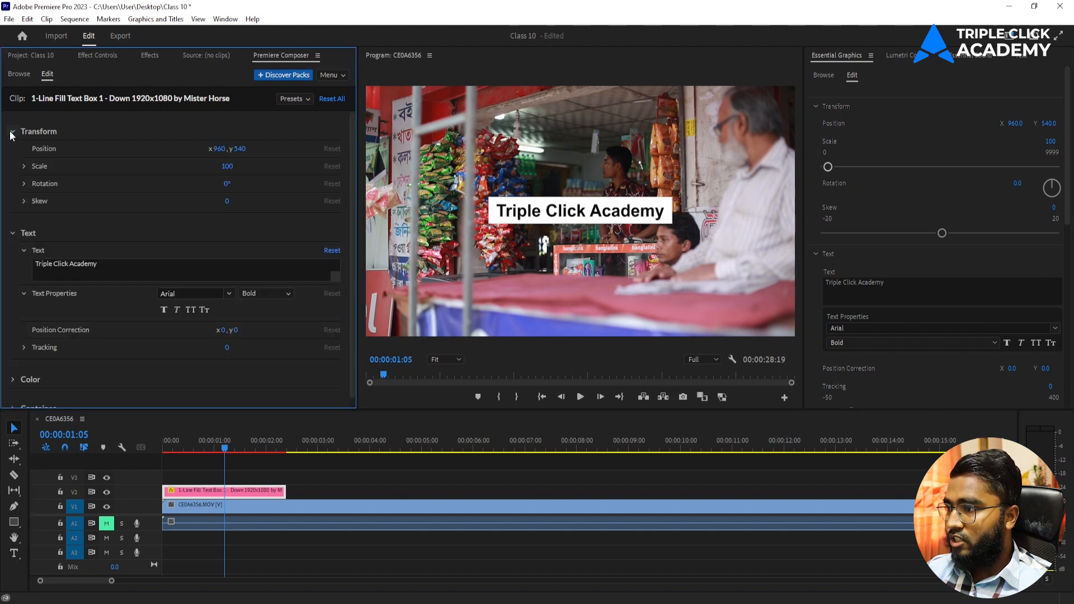
{"action": "scroll", "coordinate": [139, 350], "scroll_direction": "down", "scroll_amount": 1}
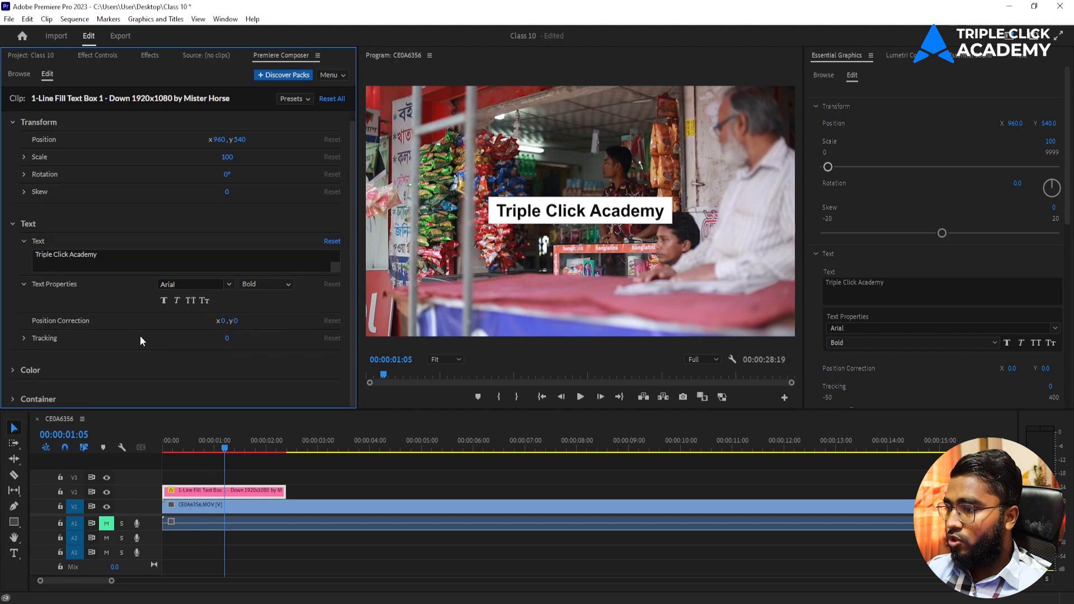
{"action": "left_click", "coordinate": [11, 371]}
{"action": "scroll", "coordinate": [189, 367], "scroll_direction": "down", "scroll_amount": 4}
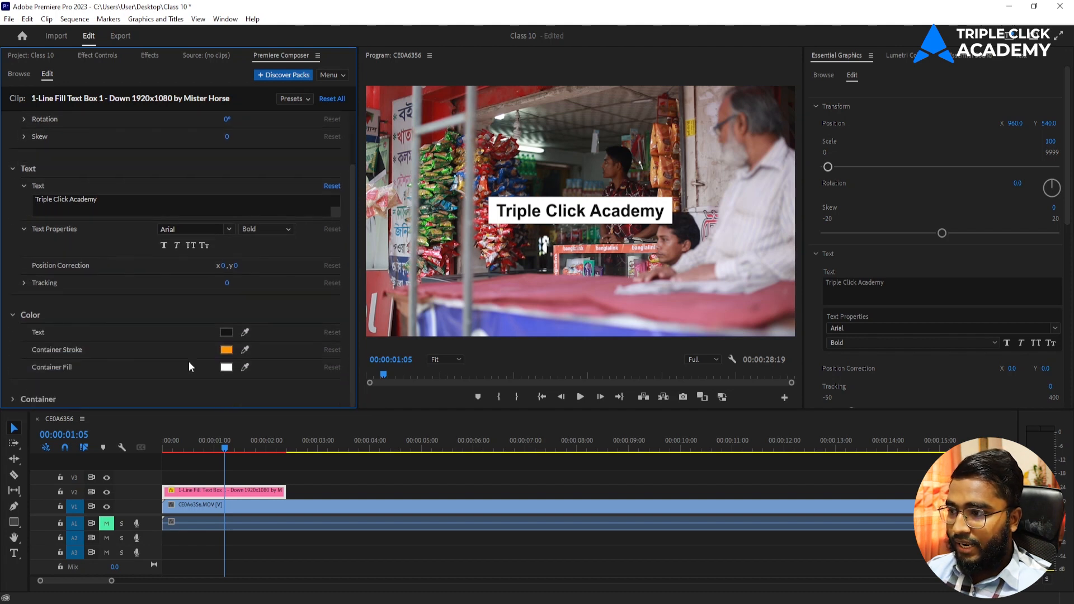
{"action": "left_click", "coordinate": [226, 331]}
{"action": "left_click_drag", "start_coordinate": [202, 283], "coordinate": [238, 286]}
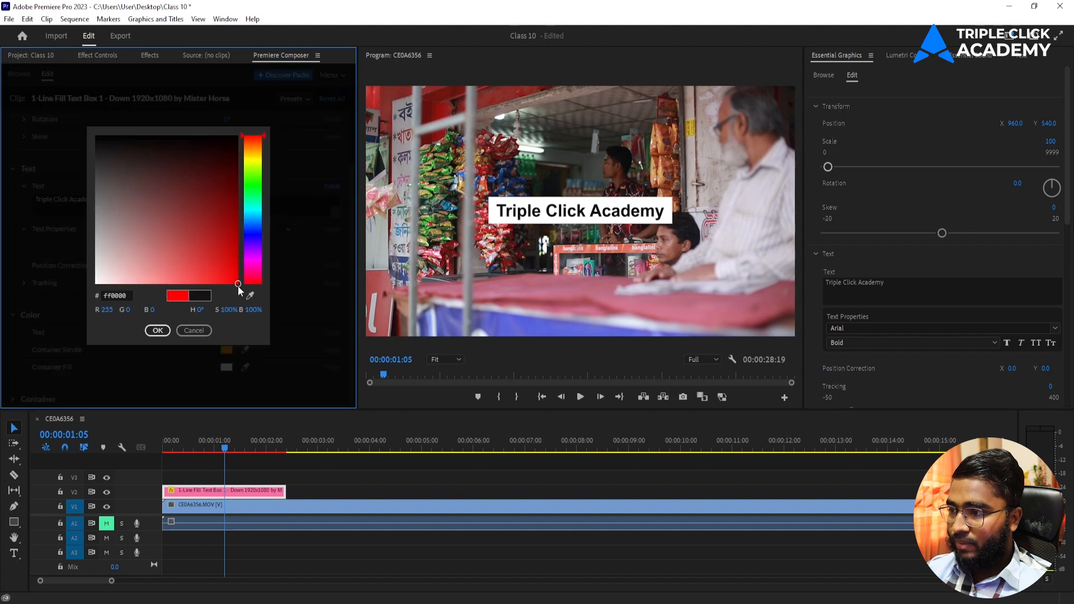
{"action": "left_click", "coordinate": [157, 330]}
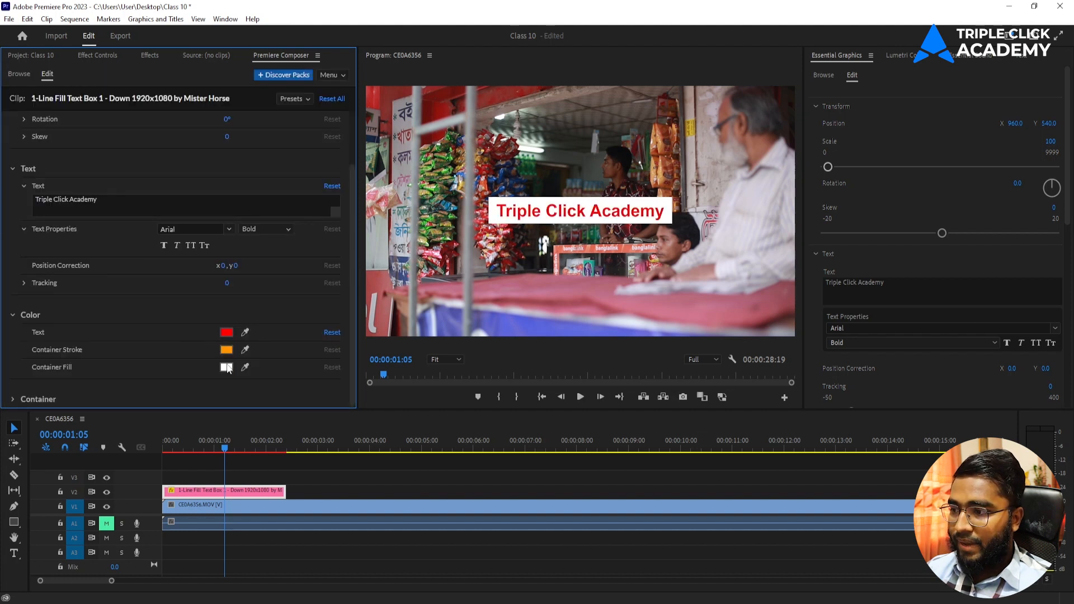
Try a blue container fill of 009dff on the text box and undo the change
{"action": "left_click", "coordinate": [226, 368]}
{"action": "left_click_drag", "start_coordinate": [245, 180], "coordinate": [251, 218]}
{"action": "left_click", "coordinate": [225, 278]}
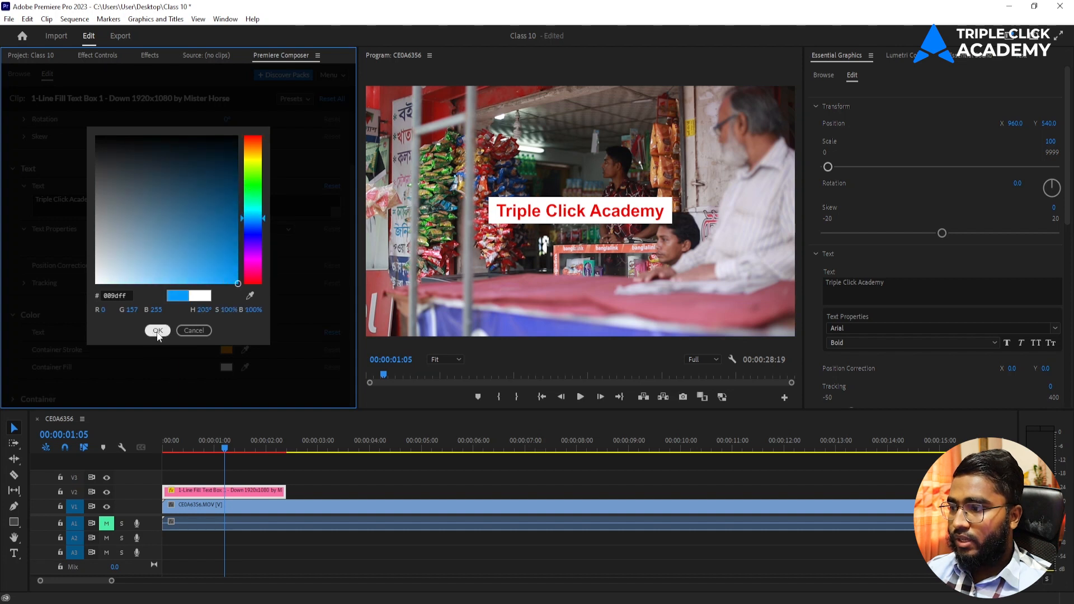
{"action": "left_click", "coordinate": [157, 332]}
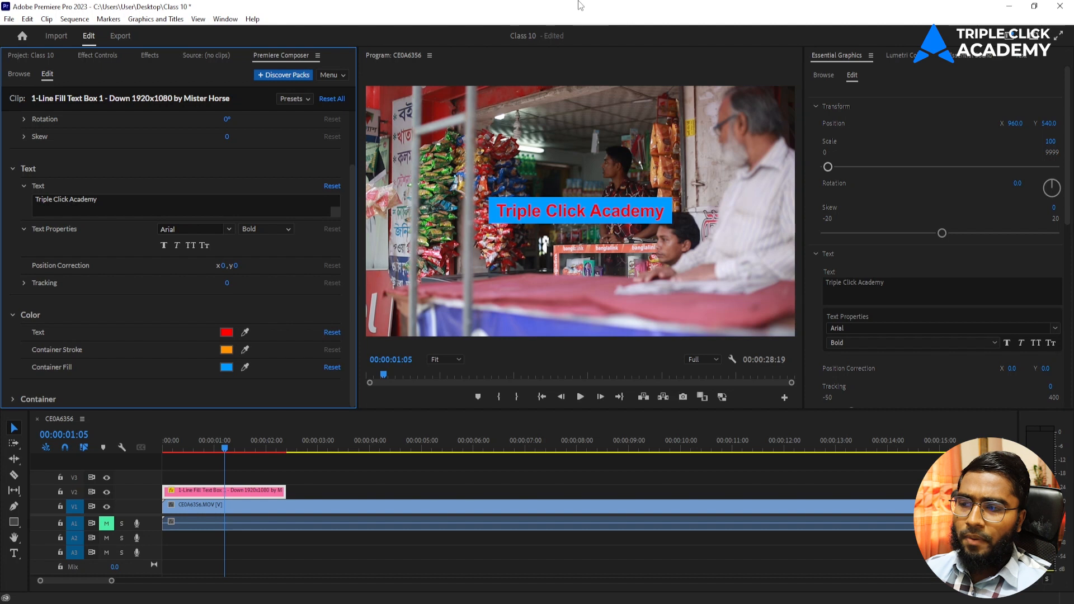
{"action": "key", "text": "ctrl+z"}
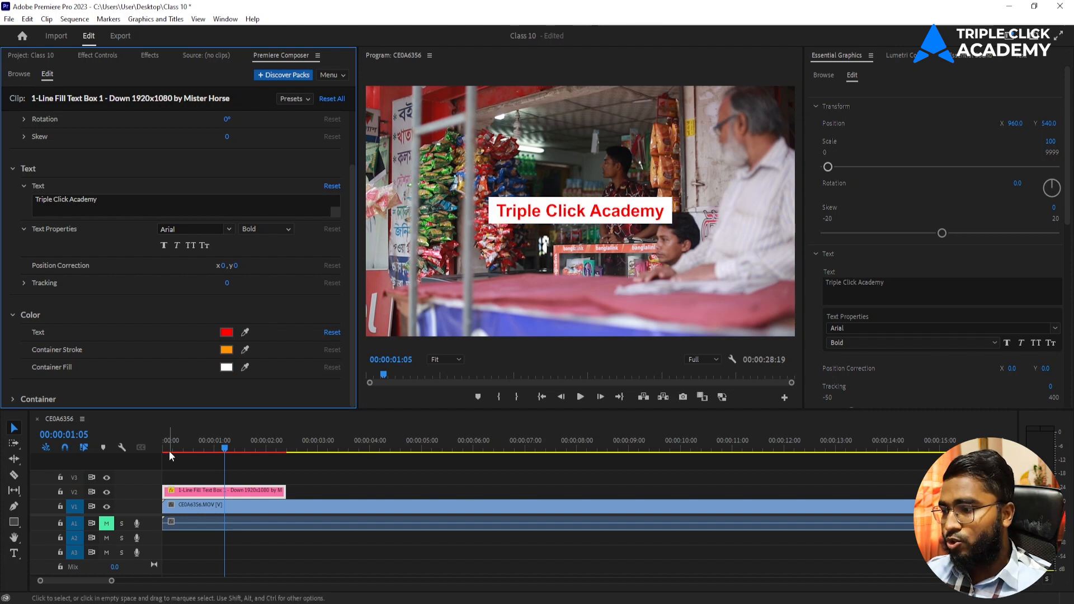
Play back the recolored title from the start of the sequence to about 00:00:01:00
{"action": "left_click_drag", "start_coordinate": [168, 451], "coordinate": [129, 455]}
{"action": "key", "text": "space"}
{"action": "key", "text": "space"}
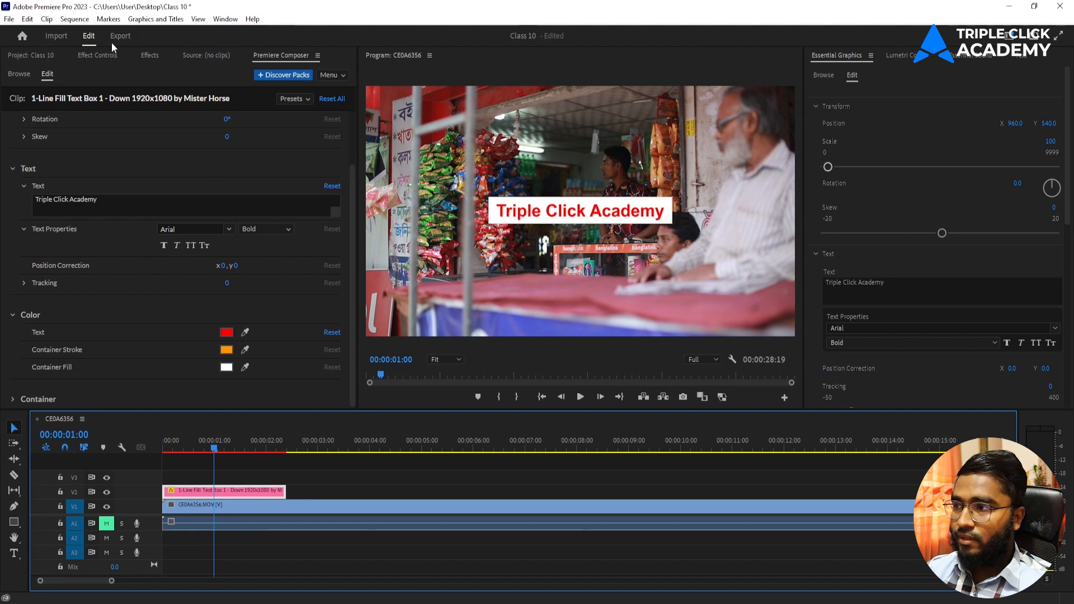
Move the title to Motion position 640, 761, and delete its clip from V2
{"action": "left_click", "coordinate": [99, 55]}
{"action": "left_click_drag", "start_coordinate": [141, 127], "coordinate": [107, 127]}
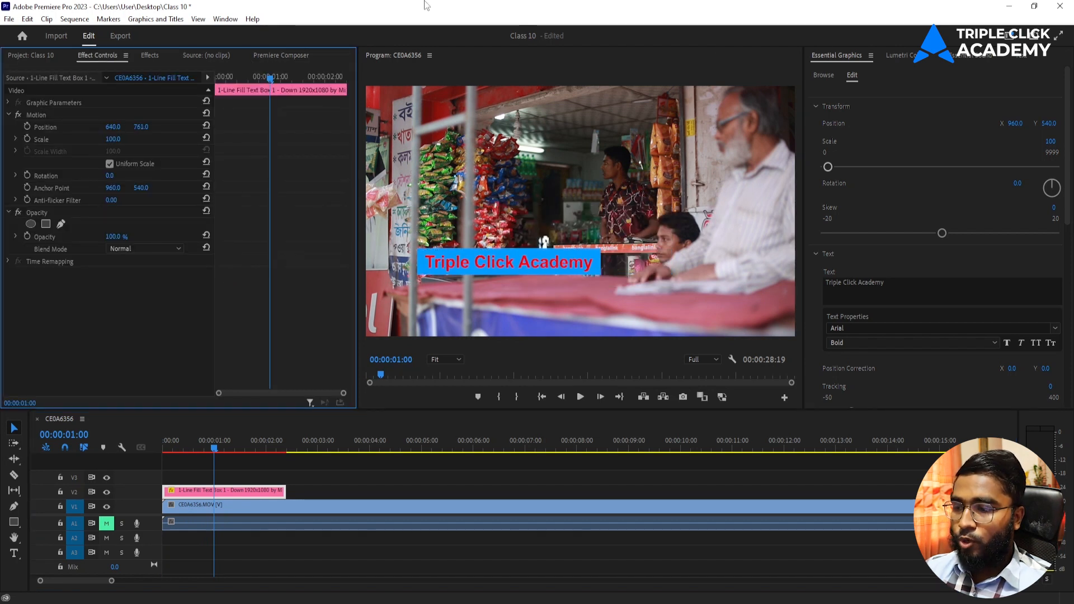
{"action": "left_click", "coordinate": [272, 491]}
{"action": "key", "text": "Delete"}
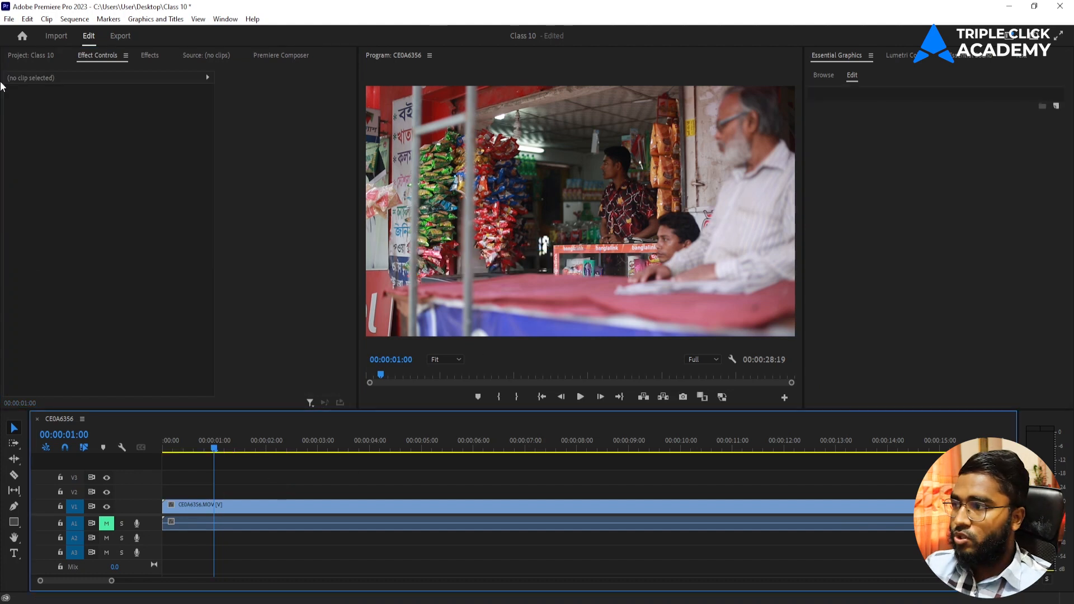
Return to the Premiere Composer library and preview more Text Boxes presets, from the 1-Line ones to Multiline Fill Text Box
{"action": "left_click", "coordinate": [295, 52]}
{"action": "left_click", "coordinate": [65, 148]}
{"action": "left_click", "coordinate": [53, 183]}
{"action": "left_click", "coordinate": [59, 219]}
{"action": "left_click", "coordinate": [65, 263]}
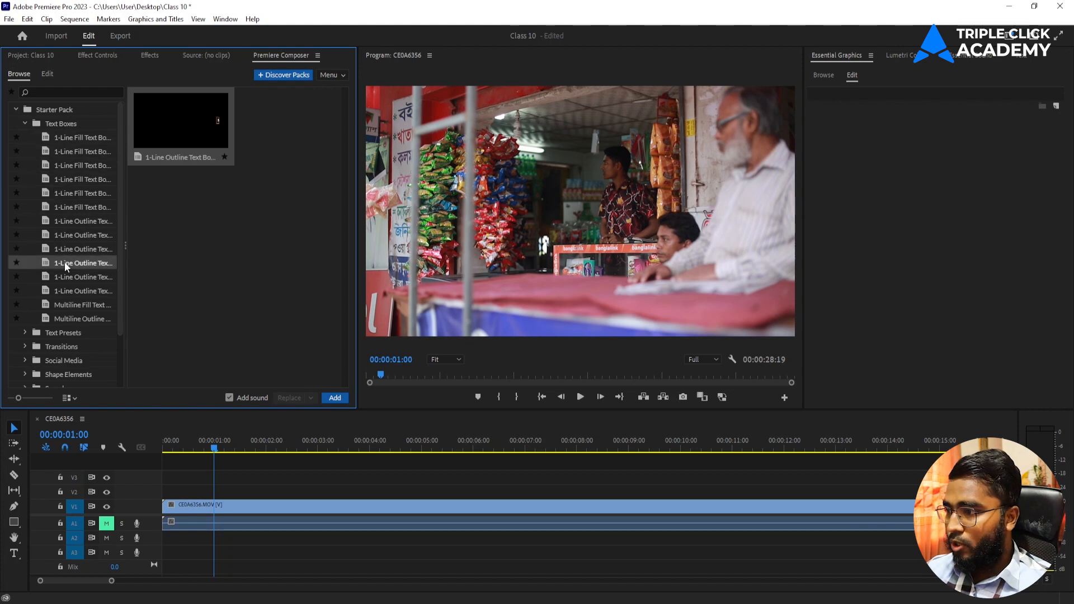
{"action": "left_click", "coordinate": [65, 276]}
{"action": "left_click", "coordinate": [66, 291]}
{"action": "left_click", "coordinate": [63, 305]}
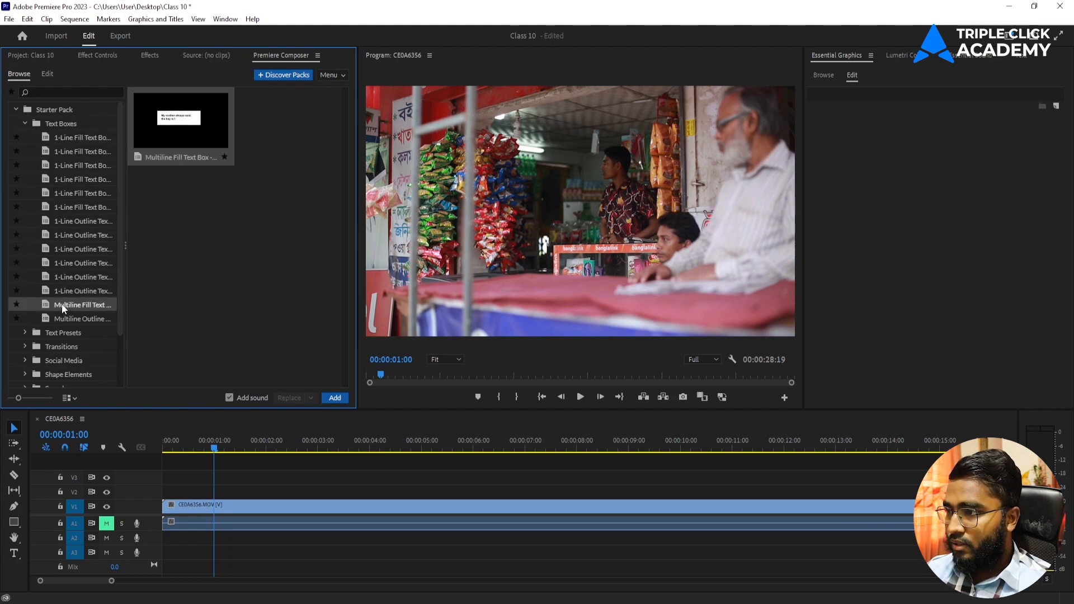
Place the Multiline Fill Text Box - Left preset on V2 at the sequence start and play it back
{"action": "left_click_drag", "start_coordinate": [61, 304], "coordinate": [164, 491]}
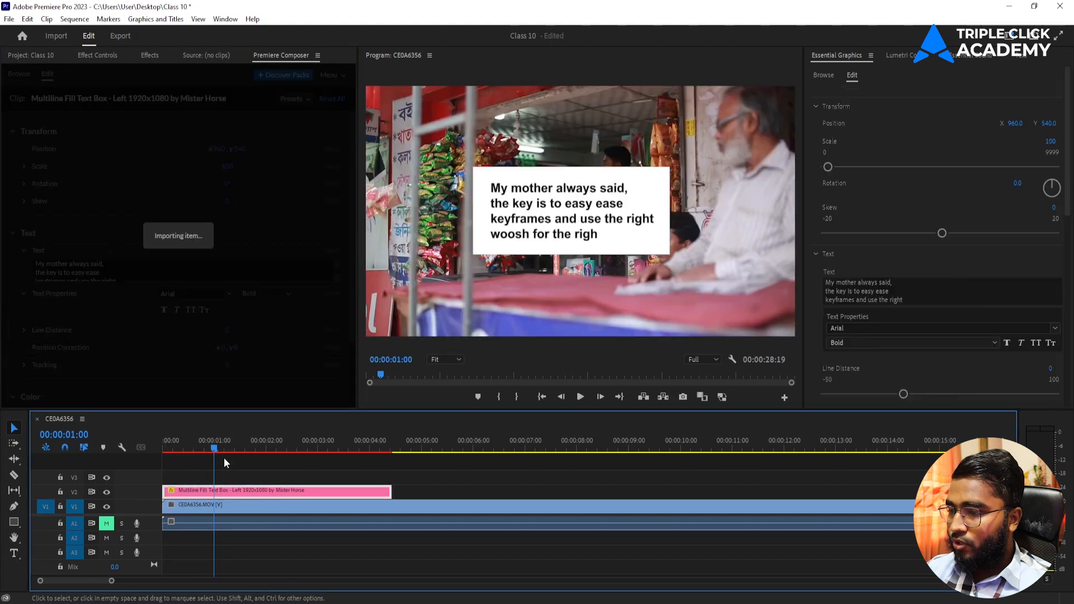
{"action": "key", "text": "Home"}
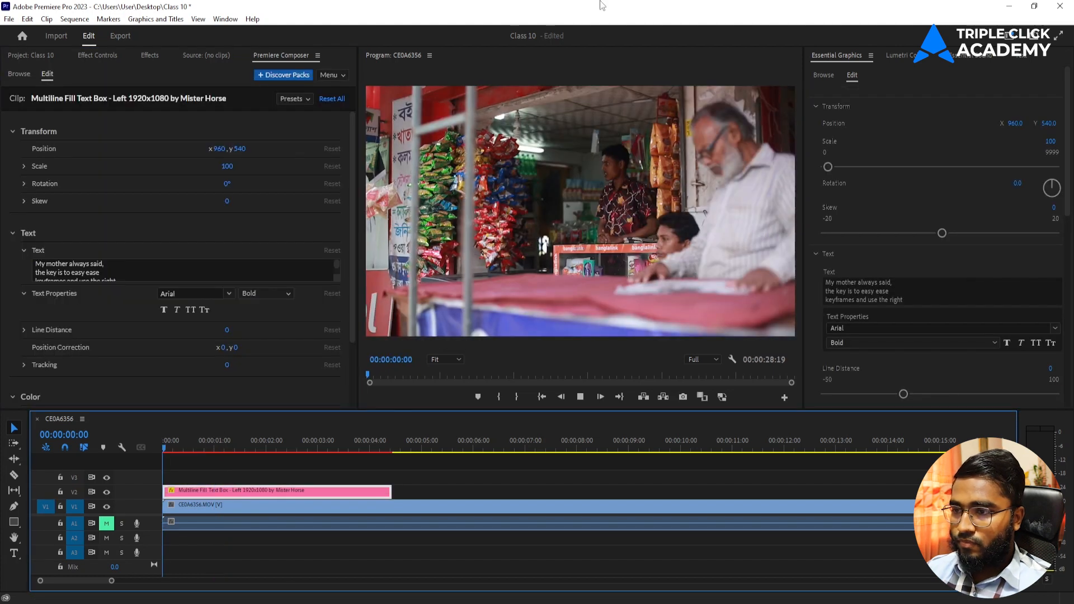
{"action": "key", "text": "space"}
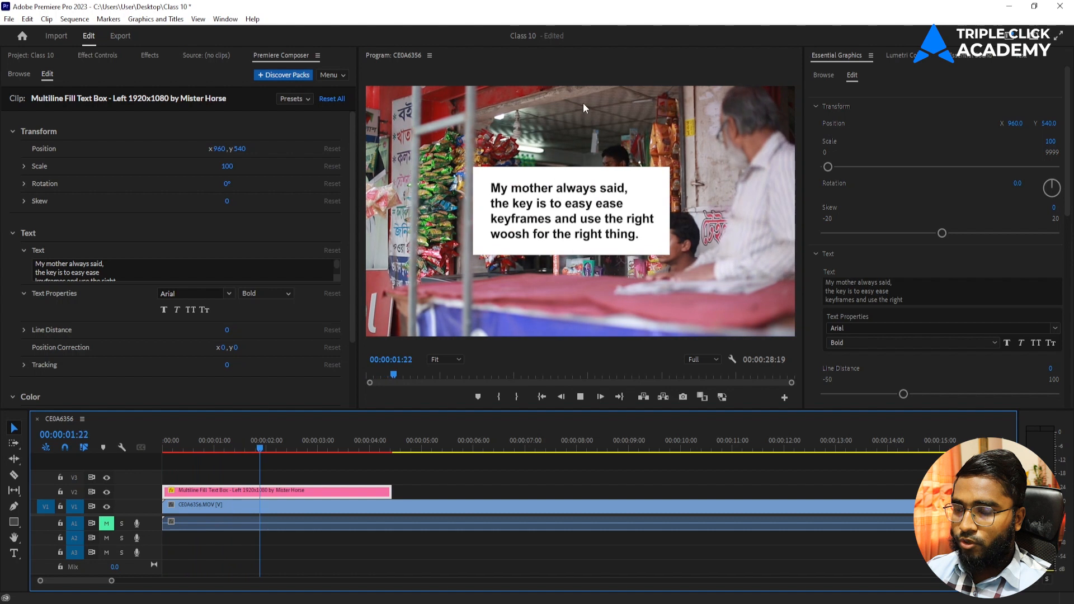
{"action": "key", "text": "space"}
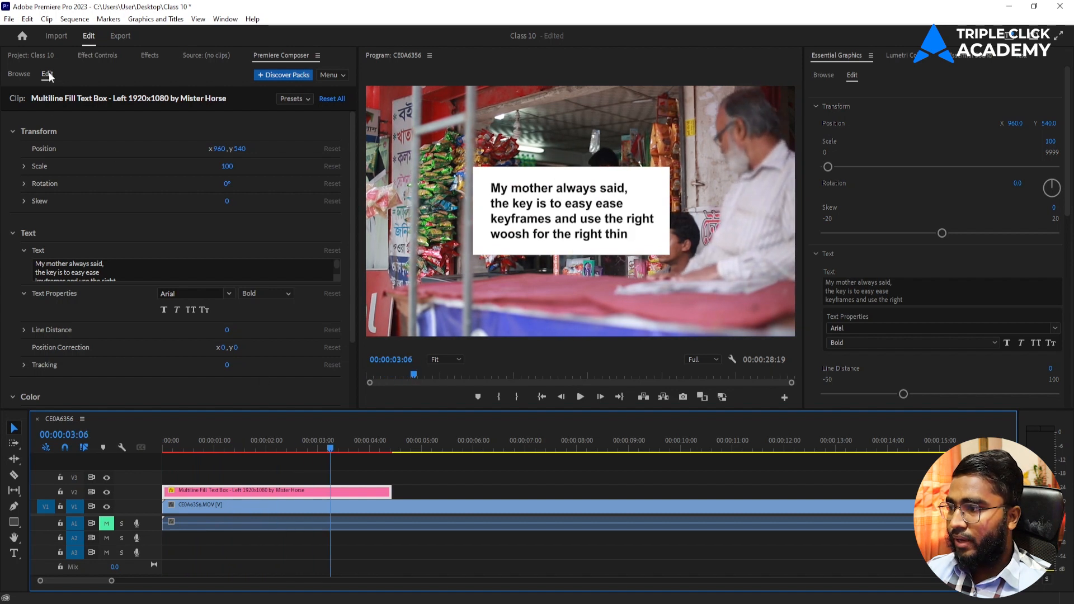
Delete the multiline text box from V2 and collapse the Text Boxes category
{"action": "scroll", "coordinate": [87, 262], "scroll_direction": "down", "scroll_amount": 1}
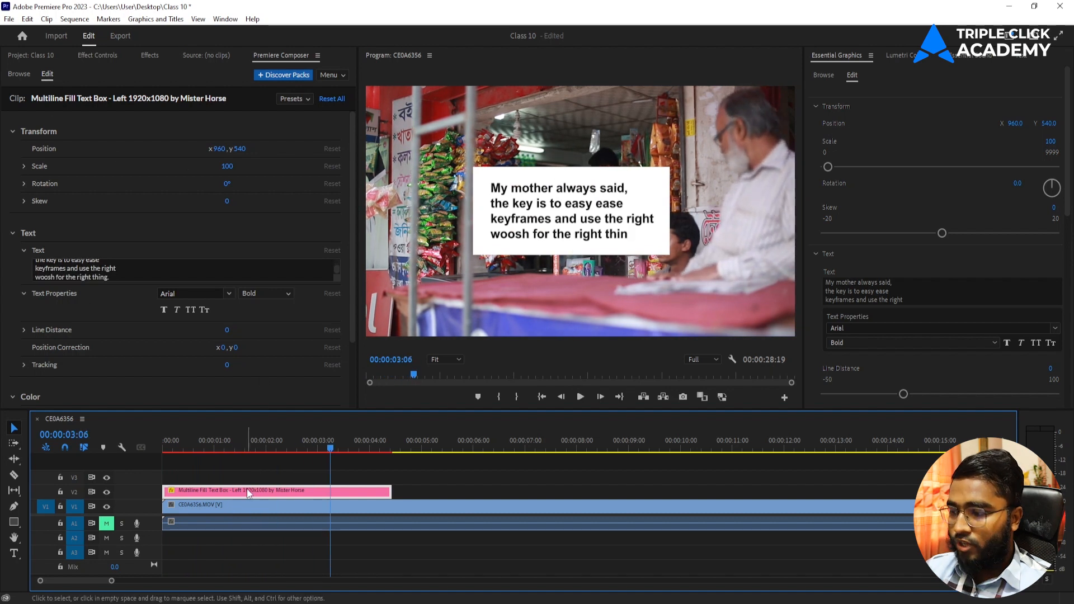
{"action": "key", "text": "Delete"}
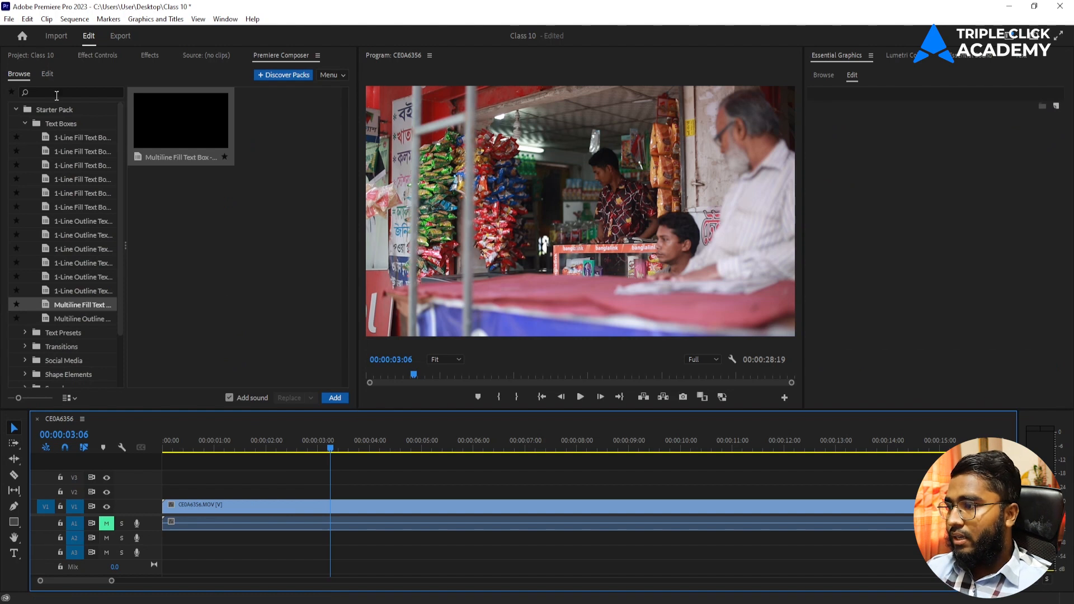
{"action": "left_click", "coordinate": [25, 123]}
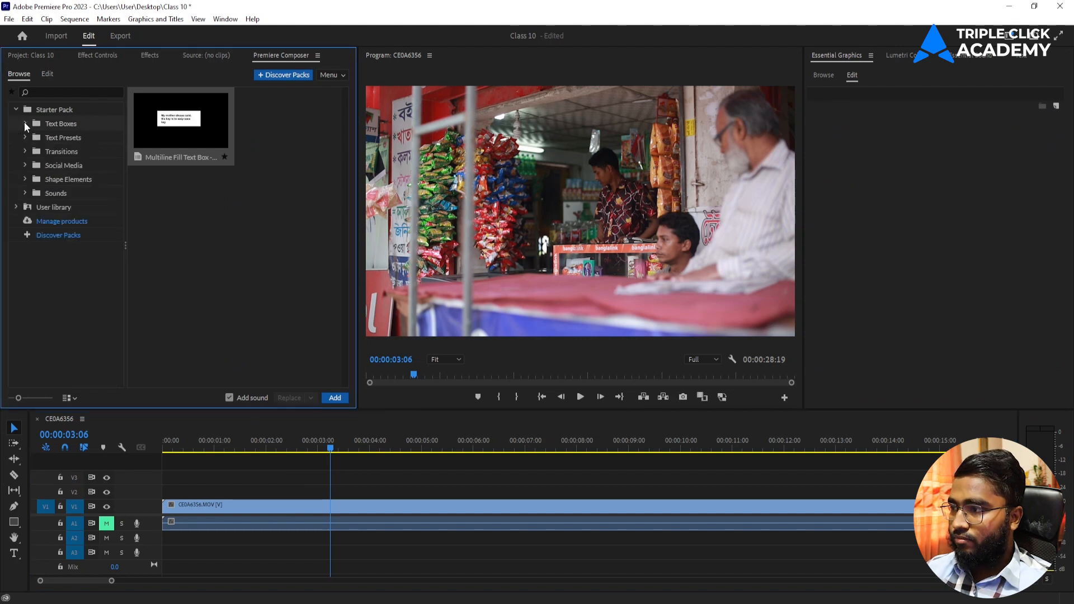
Open the Starter Pack's Text Presets category and preview several presets, including Fade and Decode & Fade Characters Separately
{"action": "left_click", "coordinate": [24, 137]}
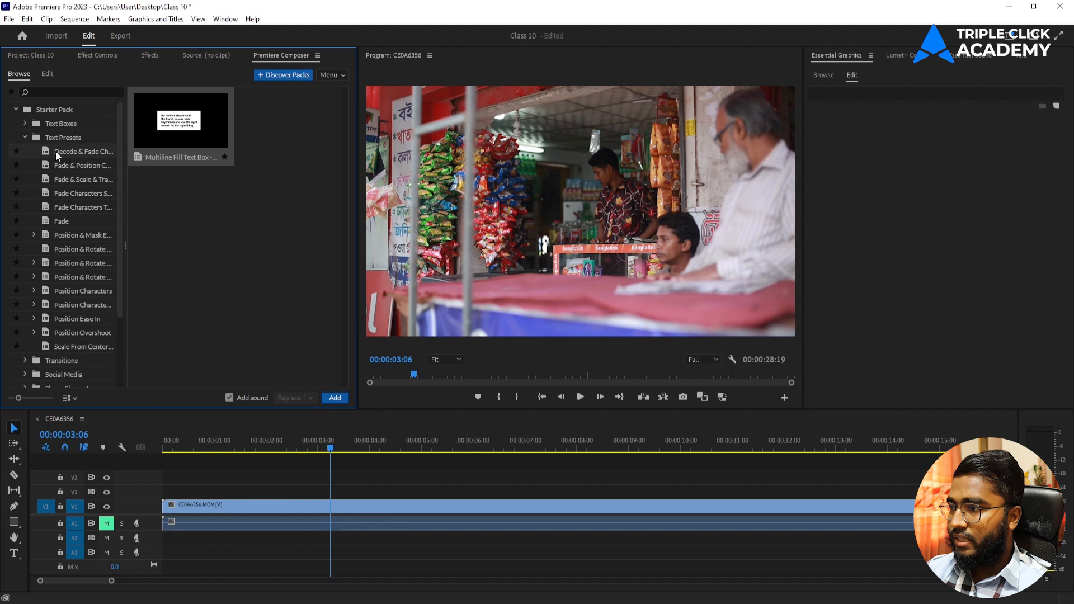
{"action": "left_click", "coordinate": [64, 165]}
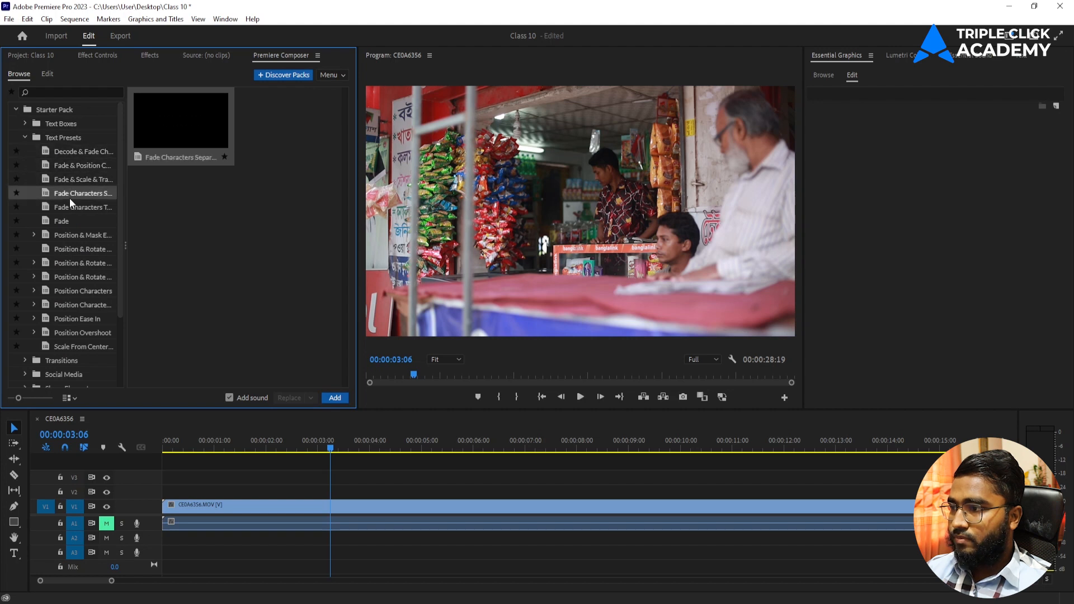
{"action": "left_click", "coordinate": [75, 220]}
{"action": "left_click", "coordinate": [64, 151]}
Place the Decode & Fade Characters Separately preset on V2 at the sequence start and play it back
{"action": "left_click_drag", "start_coordinate": [62, 147], "coordinate": [186, 496]}
{"action": "left_click_drag", "start_coordinate": [165, 494], "coordinate": [164, 492]}
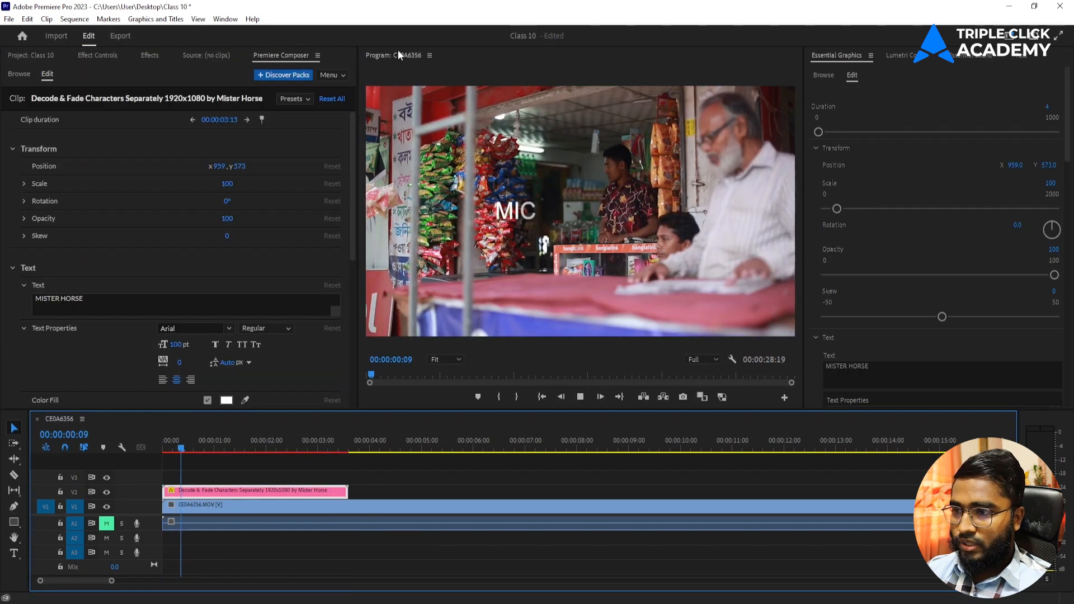
{"action": "key", "text": "space"}
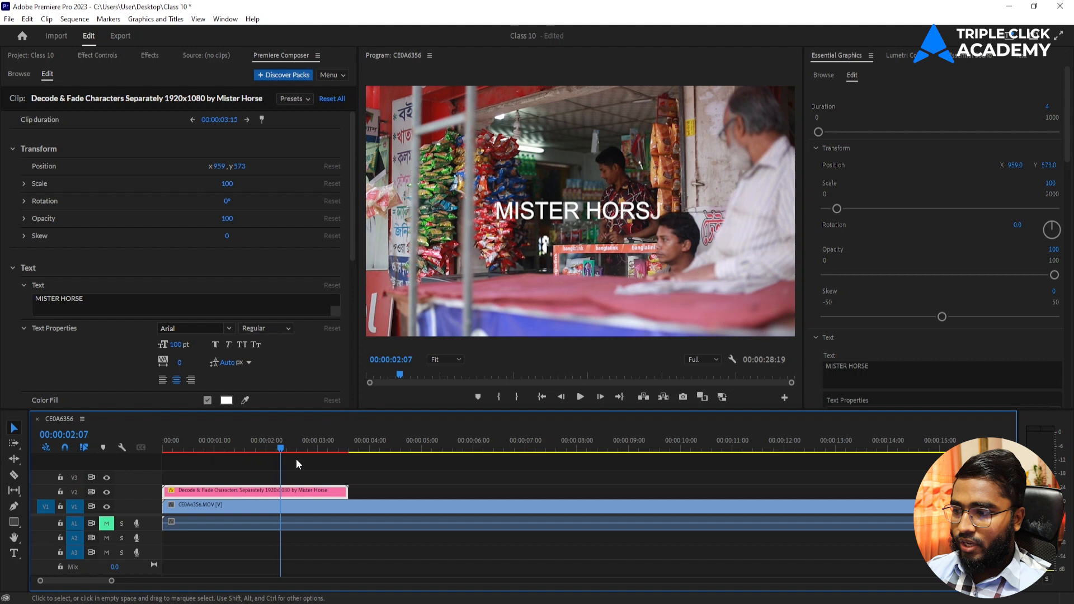
Replace the title's text with "Bangladesh" and play the sequence from the start
{"action": "left_click", "coordinate": [101, 301]}
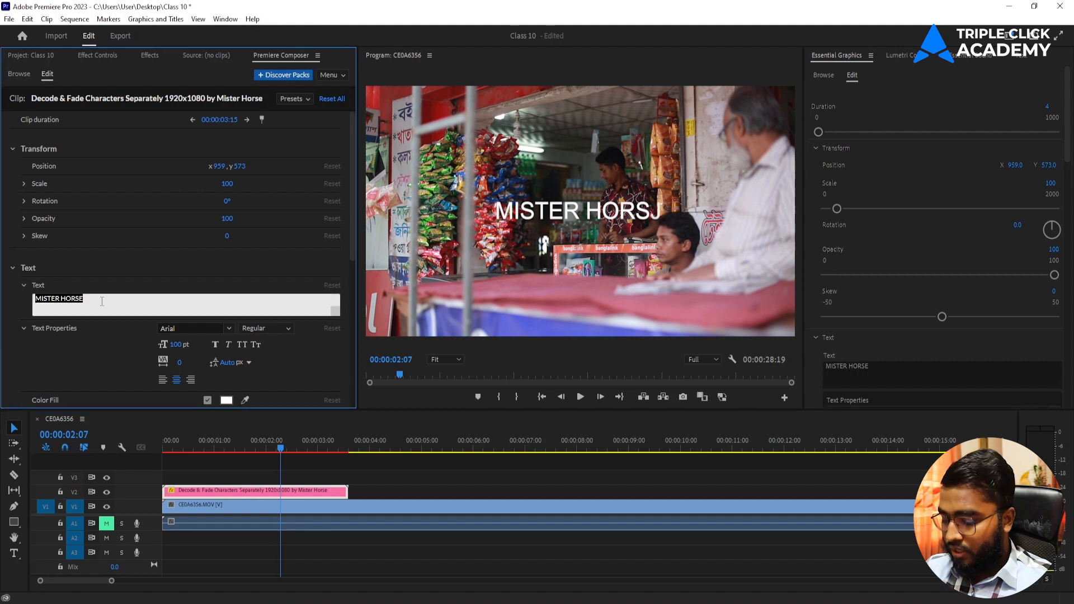
{"action": "type", "text": "Banglades"}
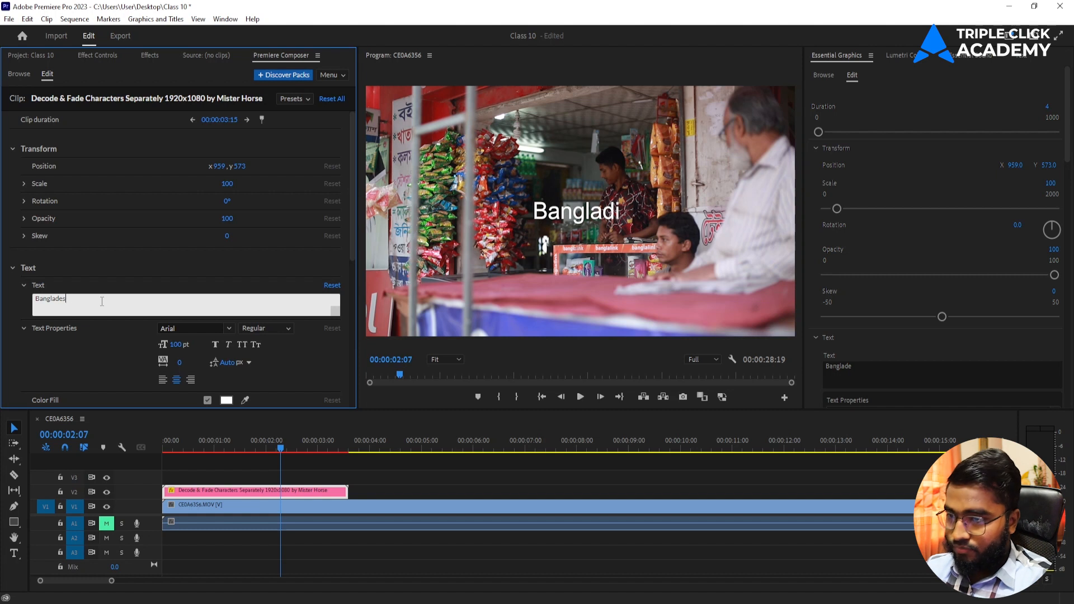
{"action": "type", "text": "h"}
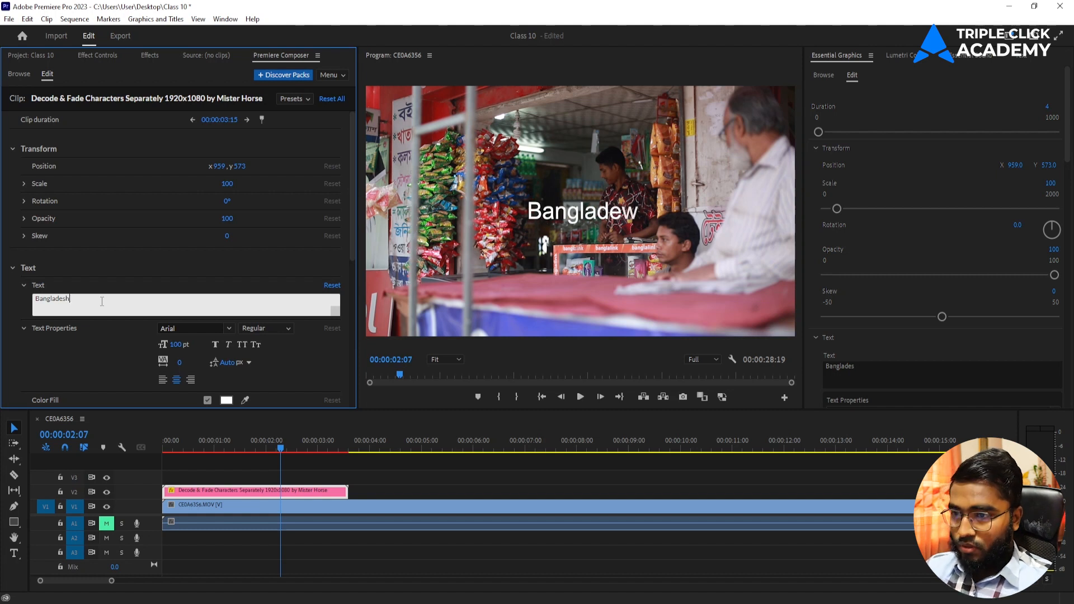
{"action": "left_click_drag", "start_coordinate": [207, 449], "coordinate": [69, 451]}
{"action": "key", "text": "space"}
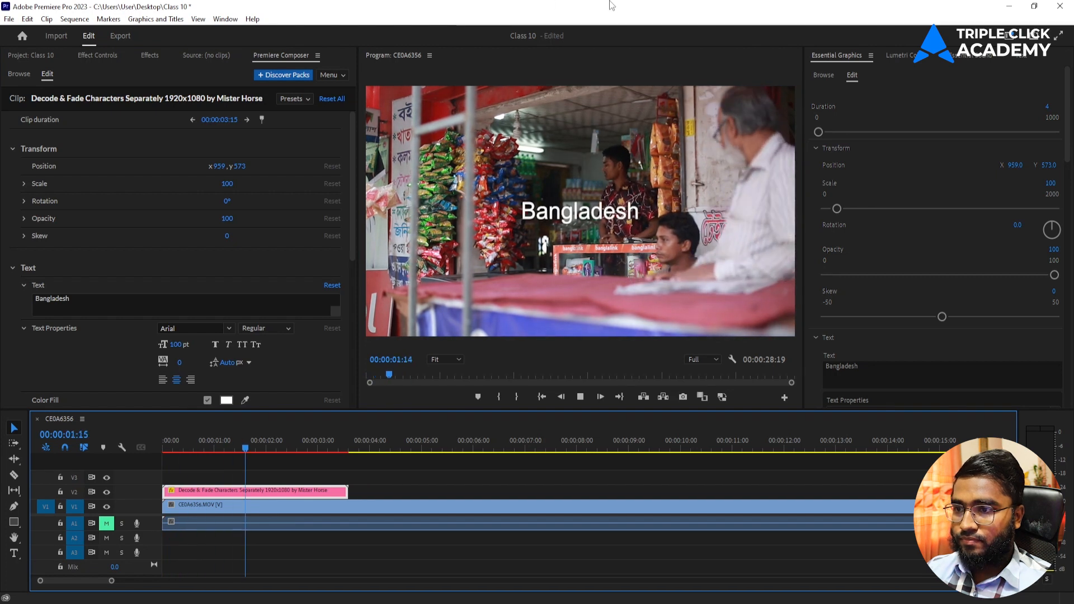
{"action": "key", "text": "space"}
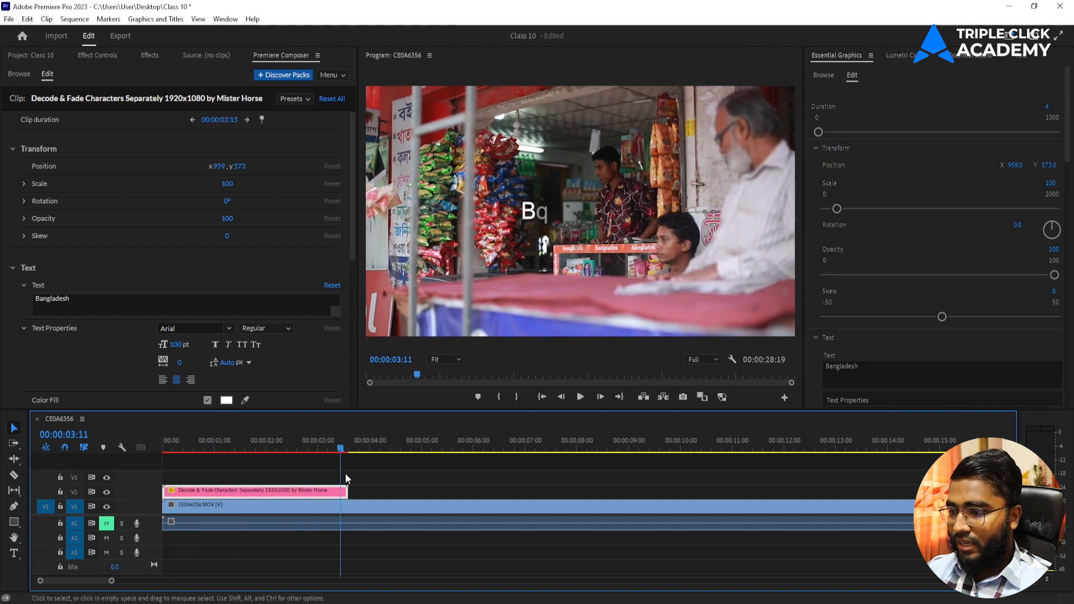
Move the playhead back to 00:00:01:00 and delete the Decode & Fade title clip from V2
{"action": "left_click_drag", "start_coordinate": [330, 448], "coordinate": [213, 447]}
{"action": "left_click", "coordinate": [314, 490]}
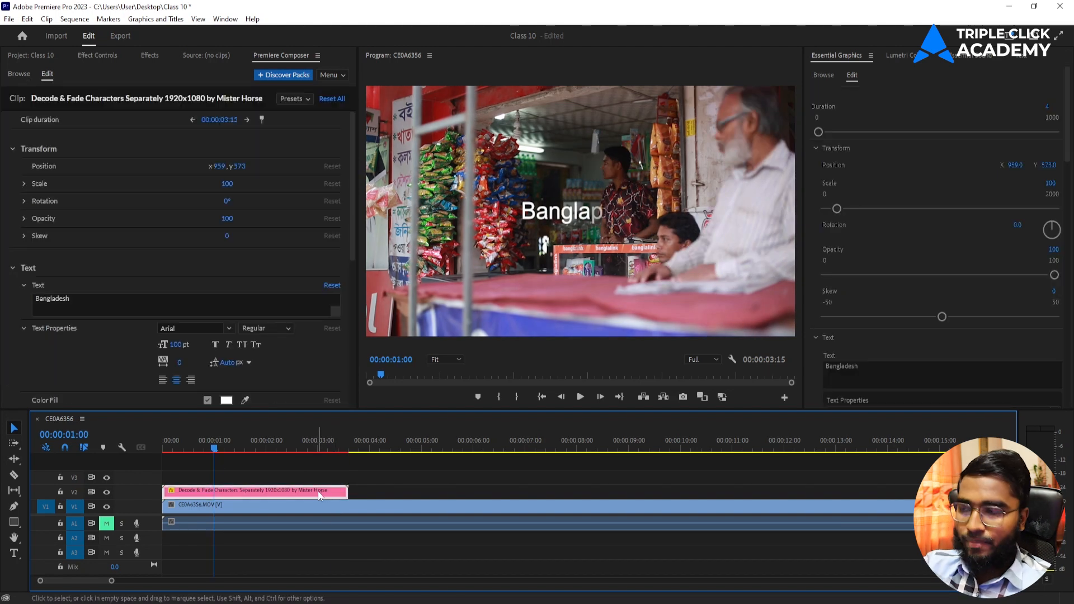
{"action": "key", "text": "Delete"}
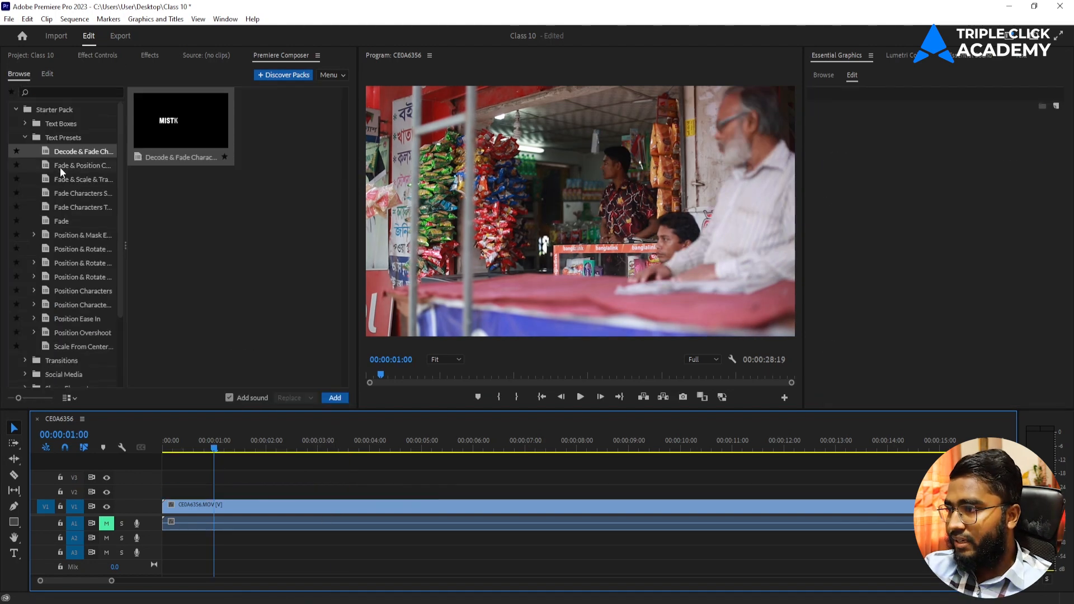
Preview more Text Presets, from the Fade & Position and Fade Characters ones to Position & Rotate & Scale Characters Overshoot
{"action": "left_click", "coordinate": [59, 166]}
{"action": "left_click", "coordinate": [71, 180]}
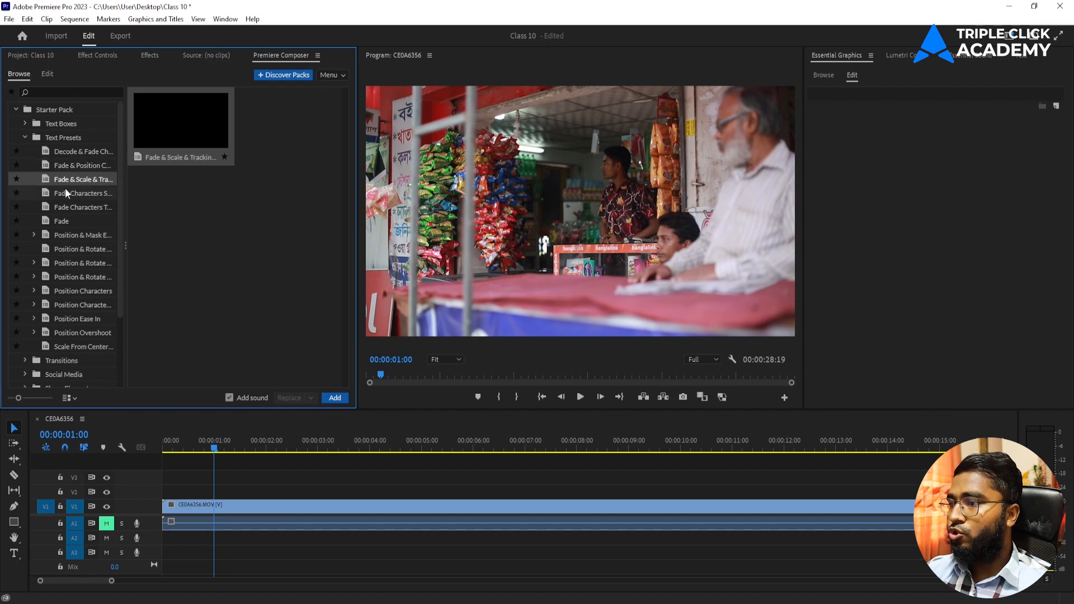
{"action": "left_click", "coordinate": [65, 190]}
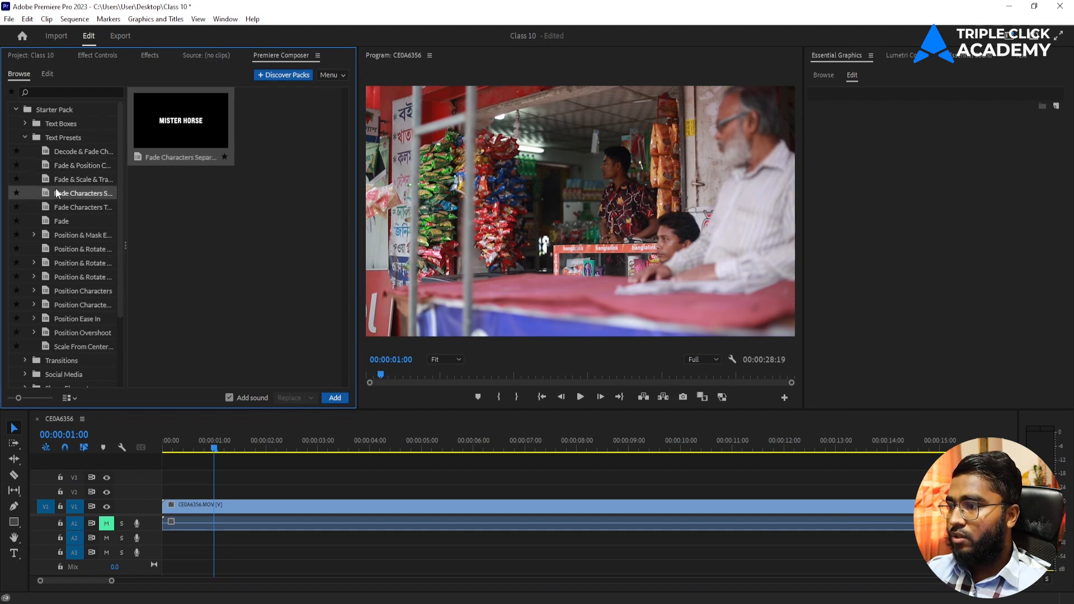
{"action": "left_click", "coordinate": [51, 205]}
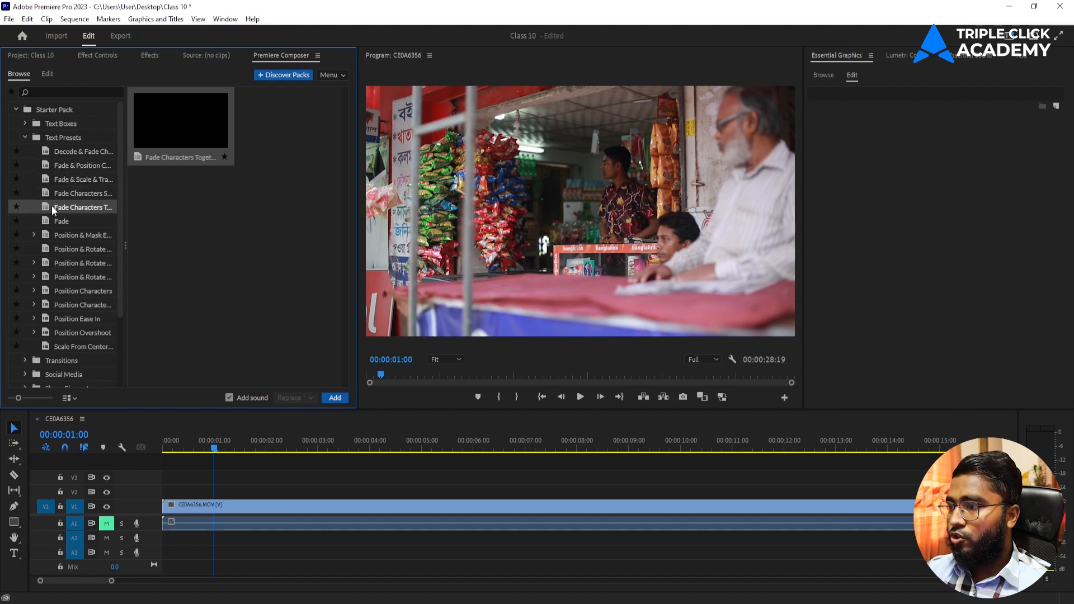
{"action": "left_click", "coordinate": [70, 239]}
{"action": "left_click", "coordinate": [67, 254]}
Place the Position & Rotate & Scale Characters Overshoot preset on V2 at the sequence start and play it back
{"action": "left_click_drag", "start_coordinate": [61, 249], "coordinate": [165, 491]}
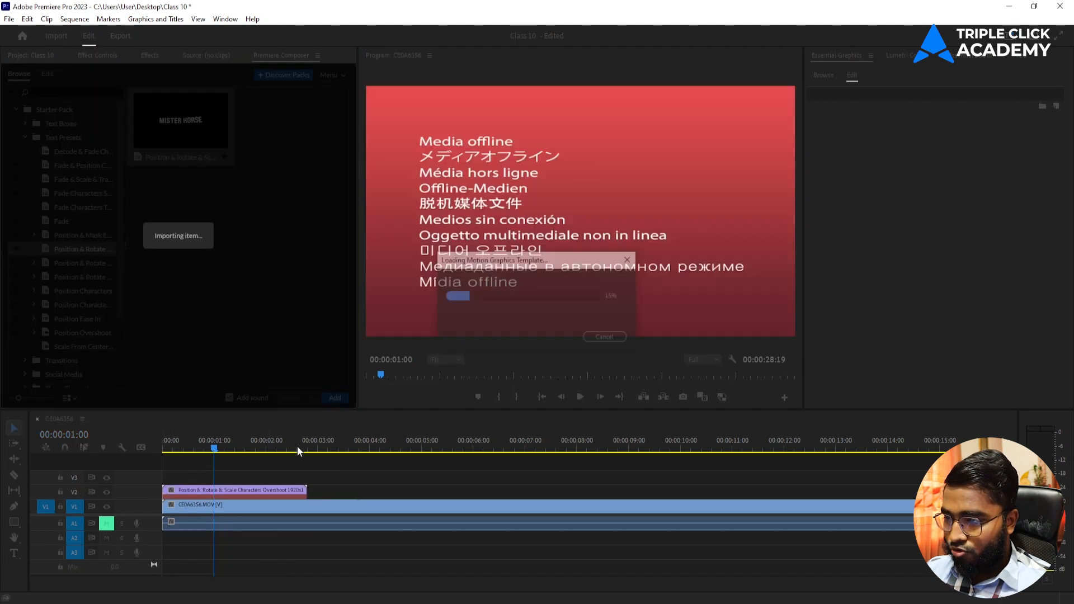
{"action": "left_click_drag", "start_coordinate": [187, 450], "coordinate": [91, 460]}
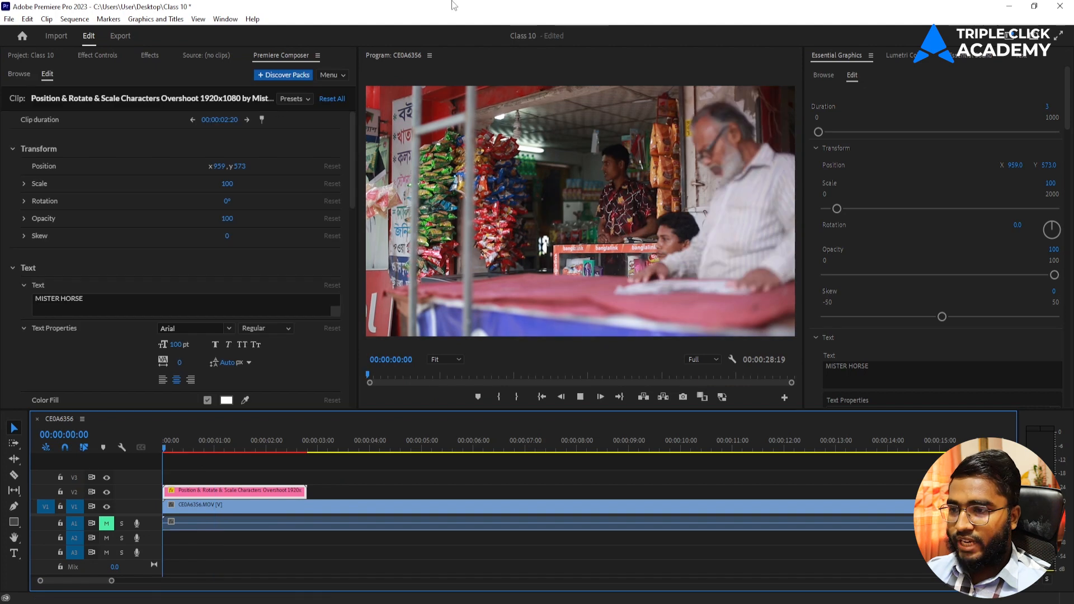
{"action": "key", "text": "space"}
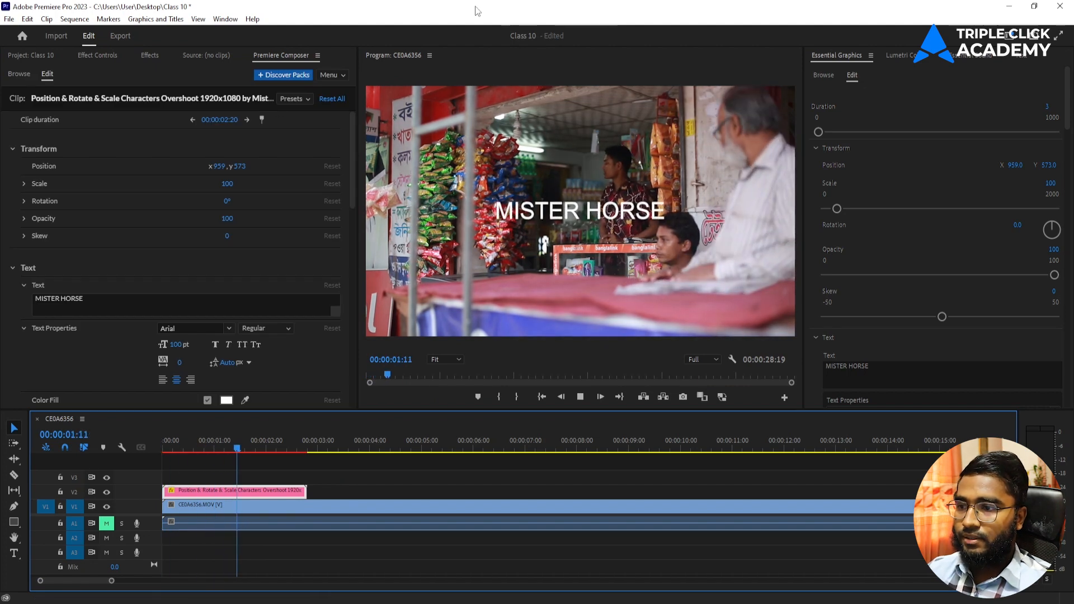
{"action": "key", "text": "space"}
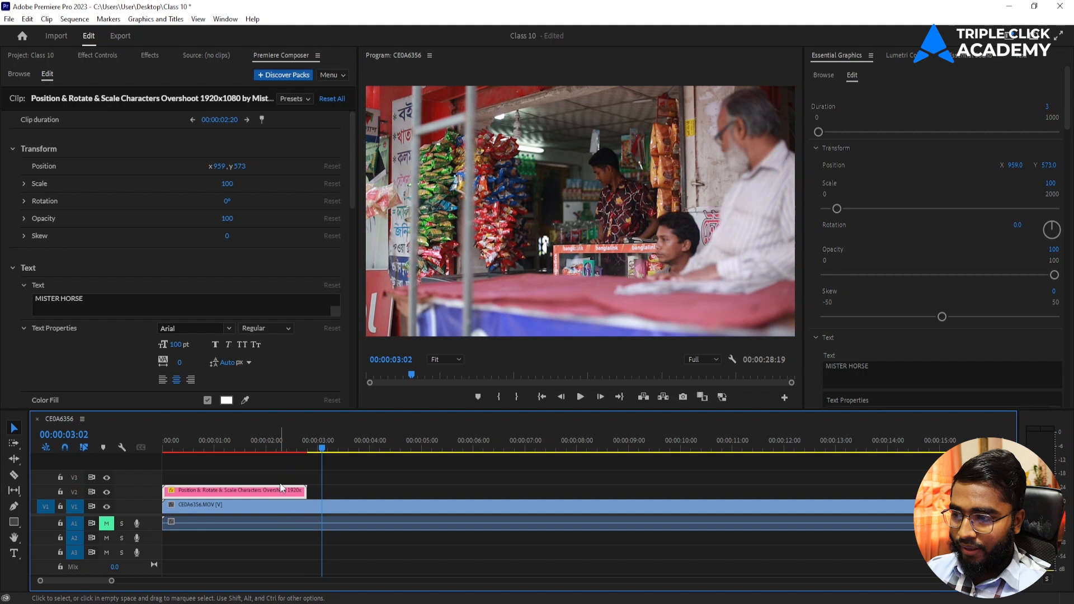
Delete the overshoot title from V2 and collapse Text Presets in the Premiere Composer library
{"action": "key", "text": "Delete"}
{"action": "left_click", "coordinate": [19, 73]}
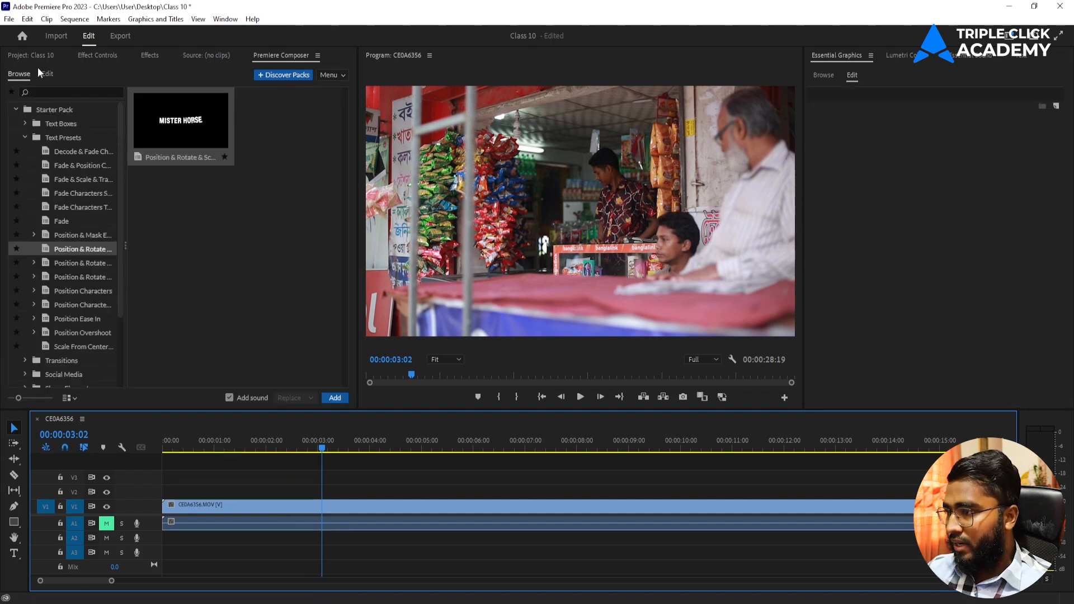
{"action": "left_click", "coordinate": [24, 137]}
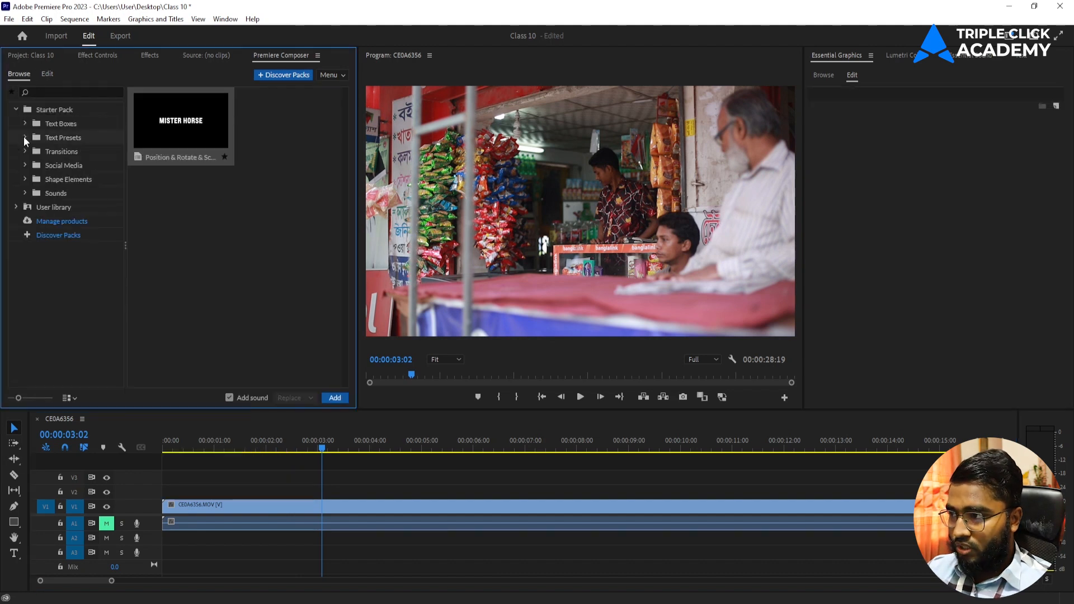
Open the Starter Pack's Transitions category and preview the Pan and Zoom Out transitions
{"action": "left_click", "coordinate": [25, 151]}
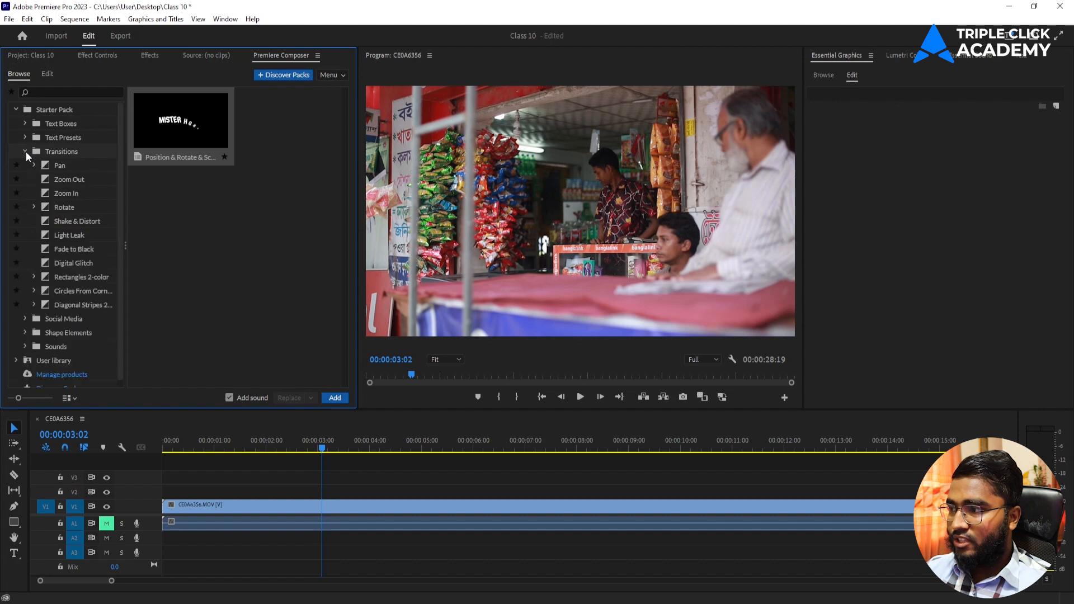
{"action": "left_click", "coordinate": [67, 166]}
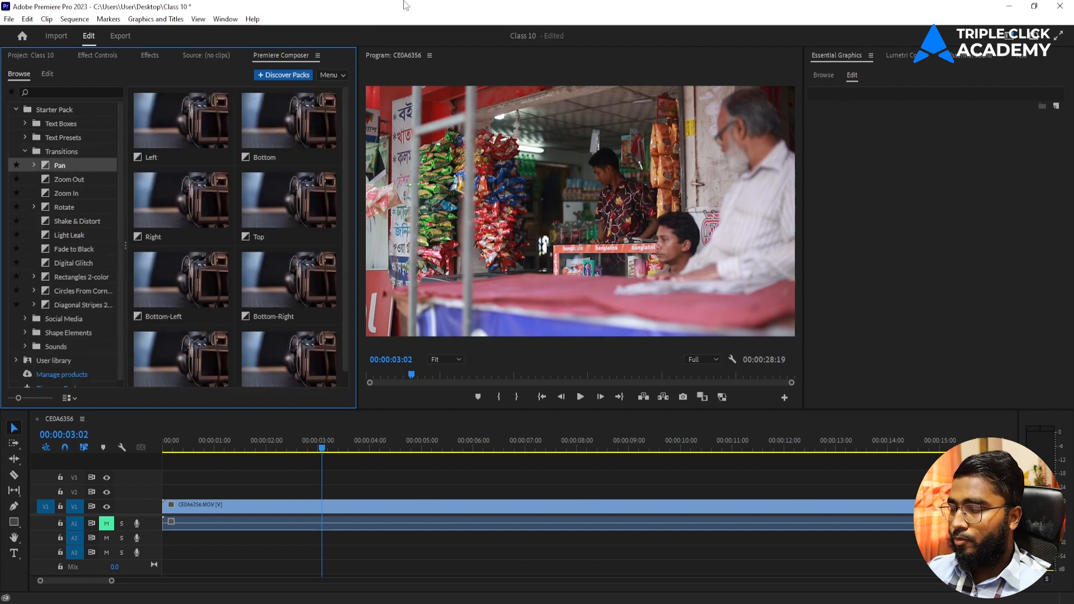
{"action": "left_click", "coordinate": [72, 182]}
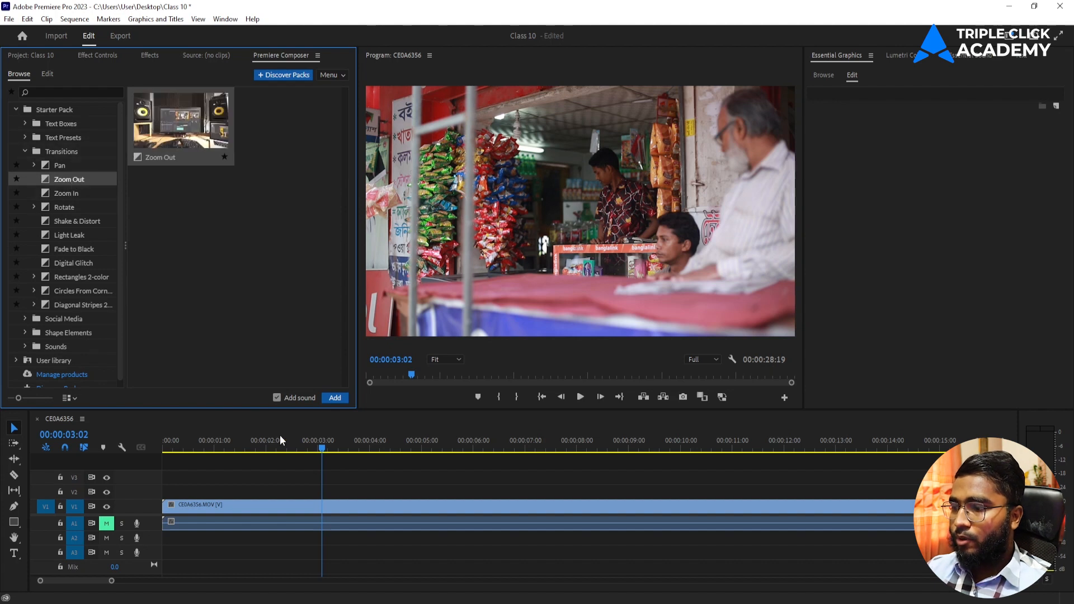
{"action": "left_click", "coordinate": [276, 397]}
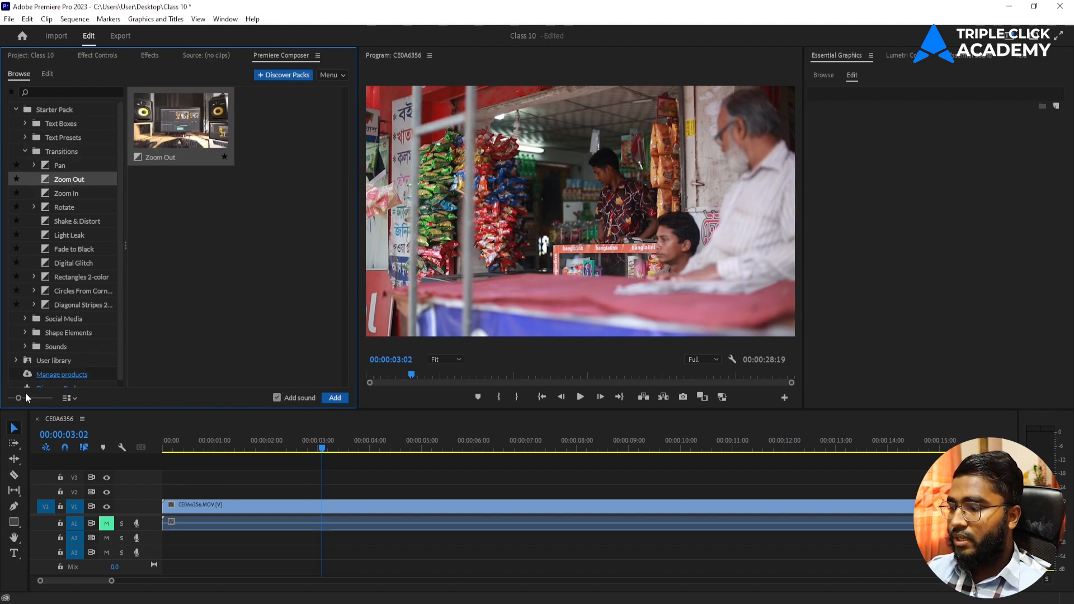
Bring CE0A6367.MOV from New folder onto V1 against the end of CE0A6356.MOV and move the playhead to the cut
{"action": "left_click", "coordinate": [199, 440]}
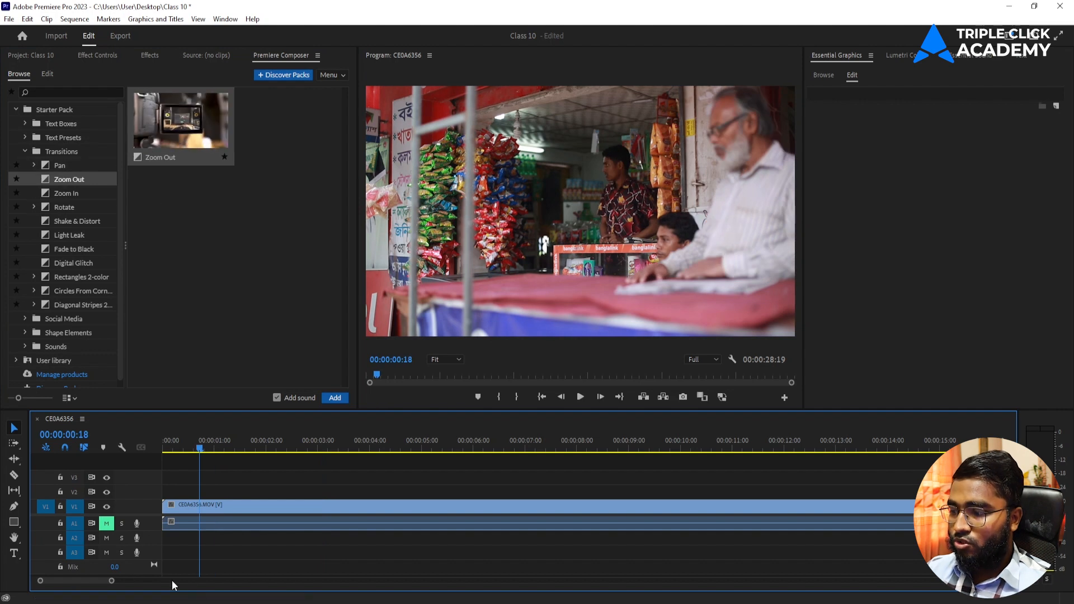
{"action": "left_click_drag", "start_coordinate": [109, 582], "coordinate": [342, 580]}
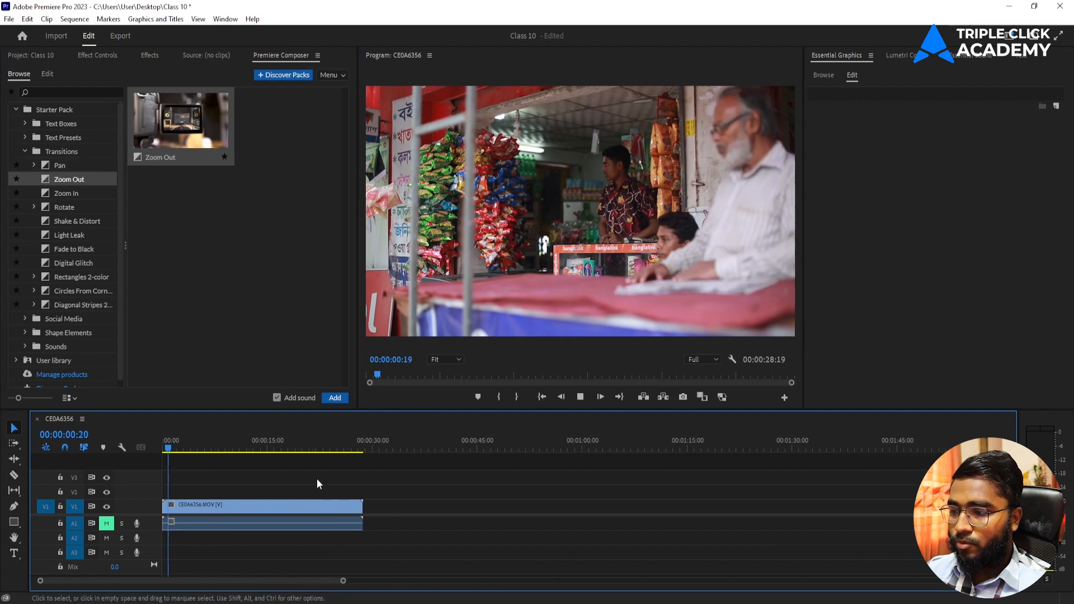
{"action": "left_click", "coordinate": [267, 447]}
{"action": "left_click", "coordinate": [474, 601]}
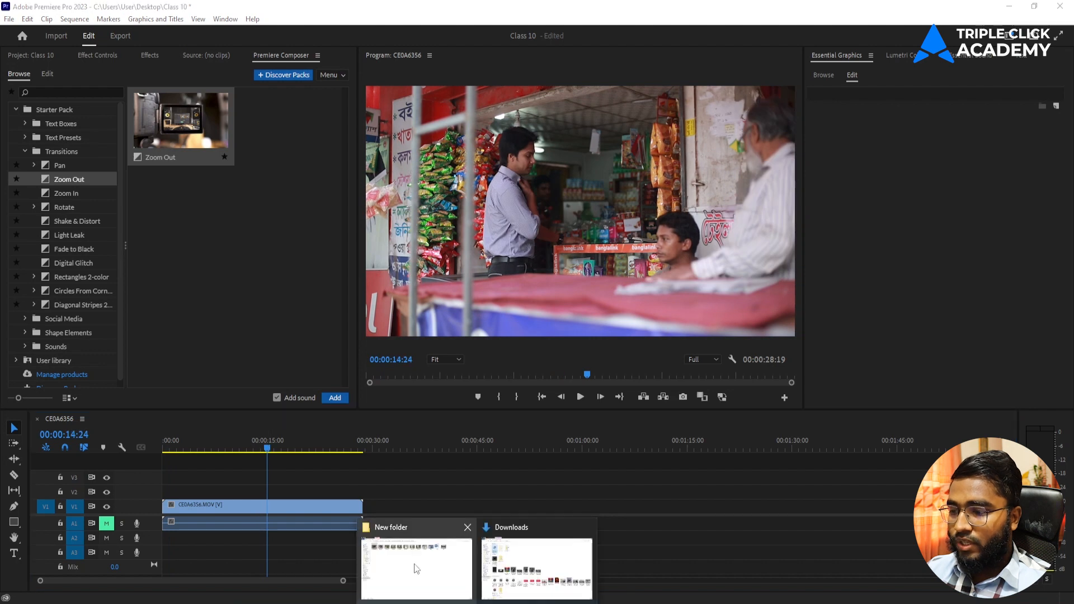
{"action": "left_click", "coordinate": [415, 564]}
{"action": "left_click_drag", "start_coordinate": [441, 136], "coordinate": [553, 572]}
{"action": "mouse_move", "coordinate": [441, 109]}
{"action": "left_mouse_down"}
{"action": "mouse_move", "coordinate": [455, 217]}
{"action": "mouse_move", "coordinate": [581, 601]}
{"action": "mouse_move", "coordinate": [559, 514]}
{"action": "mouse_move", "coordinate": [354, 512]}
{"action": "left_mouse_up"}
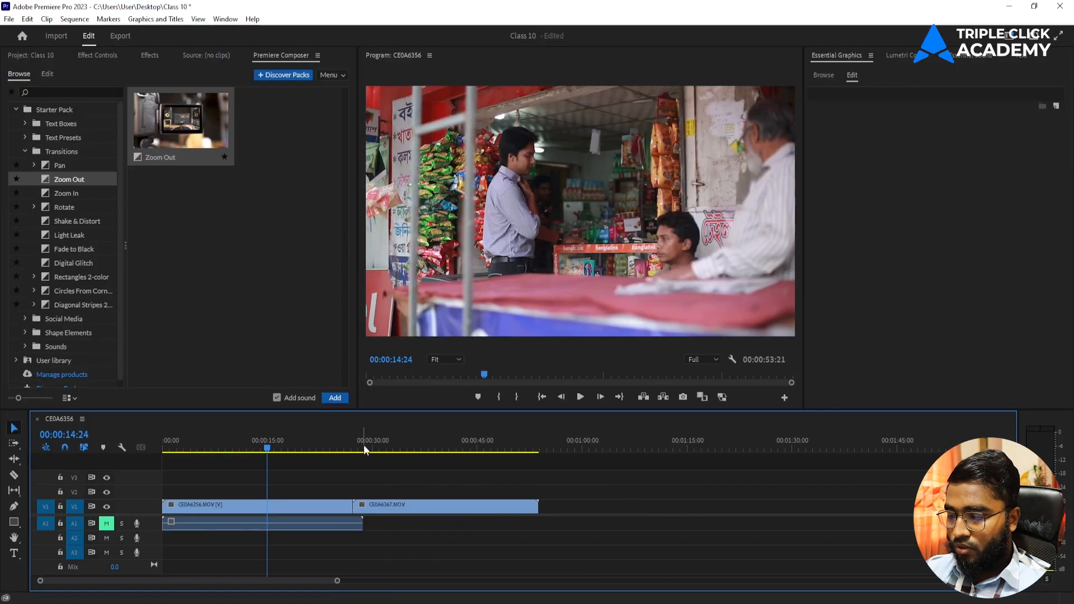
{"action": "left_click_drag", "start_coordinate": [363, 452], "coordinate": [357, 452]}
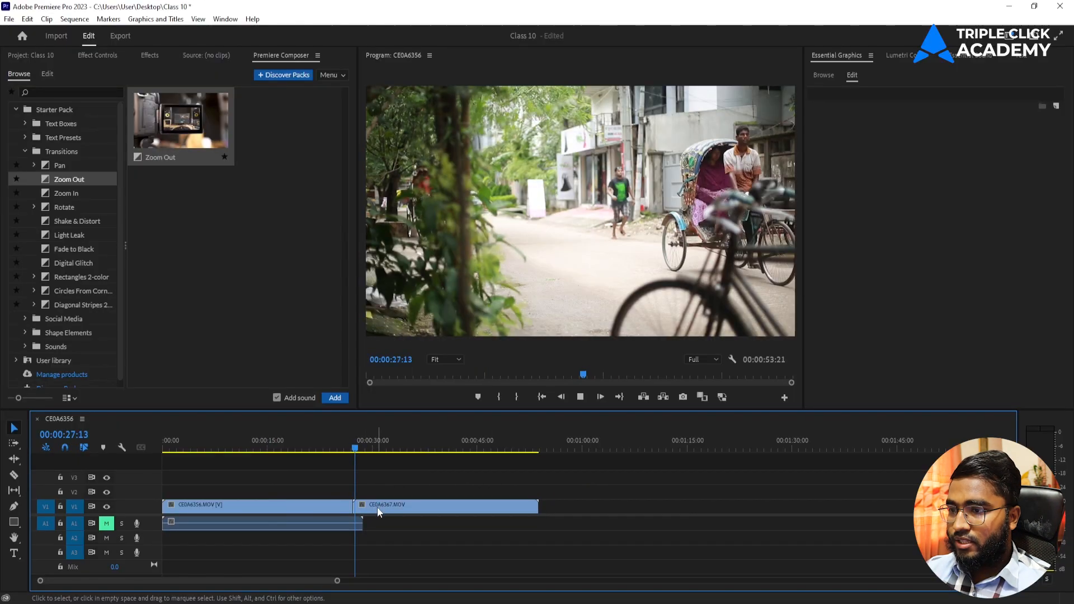
Try to place the Pan Left transition at the cut between the two V1 clips, and undo it
{"action": "left_click", "coordinate": [61, 163]}
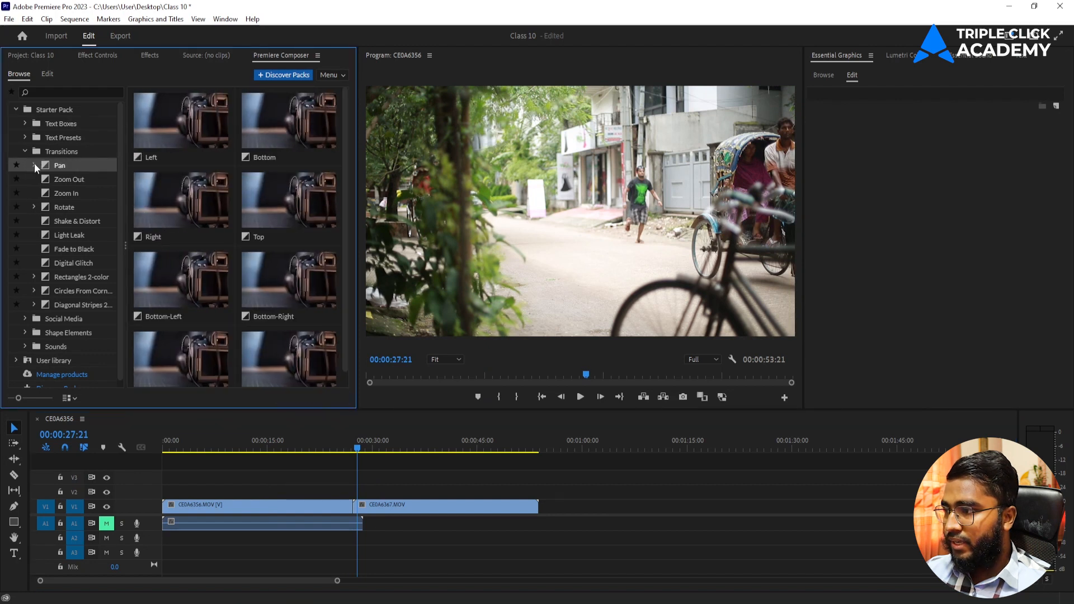
{"action": "left_click", "coordinate": [34, 163]}
{"action": "left_click", "coordinate": [84, 180]}
{"action": "left_click_drag", "start_coordinate": [306, 455], "coordinate": [350, 492]}
{"action": "key", "text": "ctrl+z"}
{"action": "key", "text": "ctrl+z"}
Place the Pan Left transition with sound over the cut between CE0A6356.MOV and CE0A6367.MOV and play it back
{"action": "left_click_drag", "start_coordinate": [336, 581], "coordinate": [209, 569]}
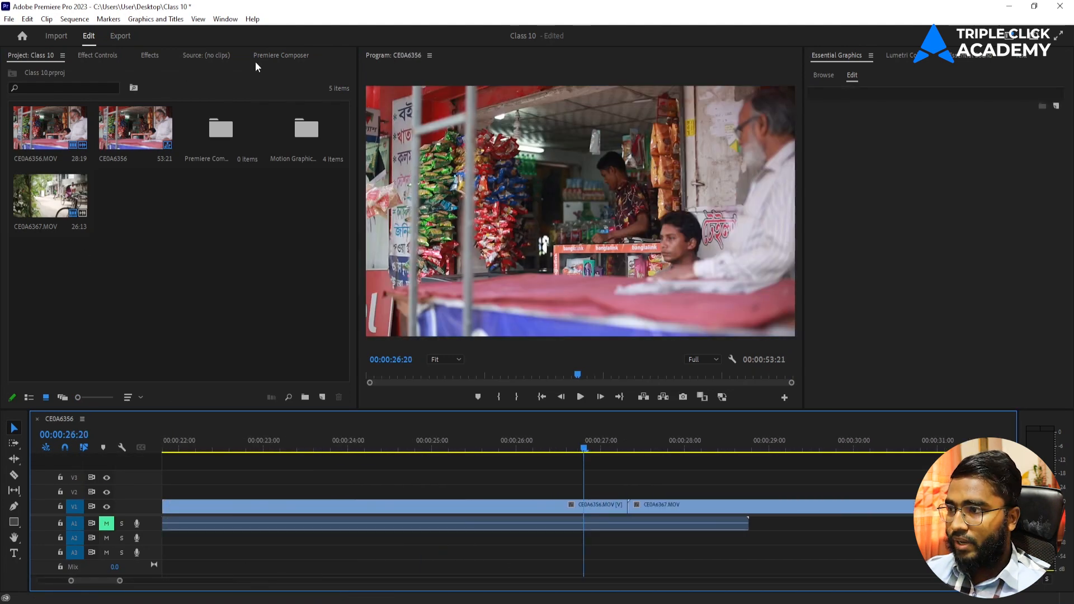
{"action": "left_click", "coordinate": [277, 56]}
{"action": "left_click_drag", "start_coordinate": [88, 179], "coordinate": [637, 498]}
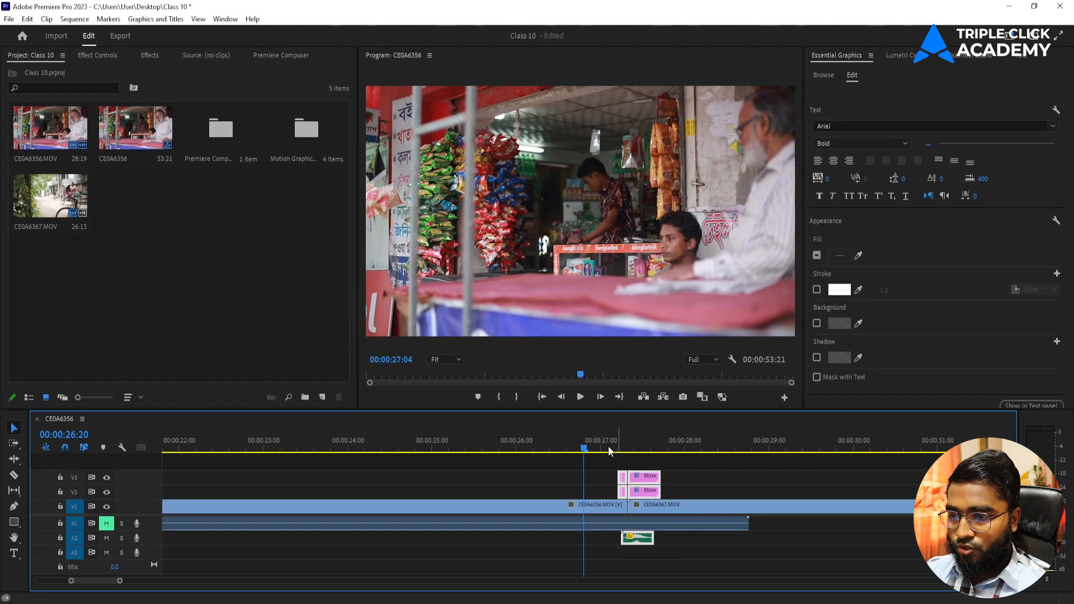
{"action": "key", "text": "space"}
{"action": "key", "text": "space"}
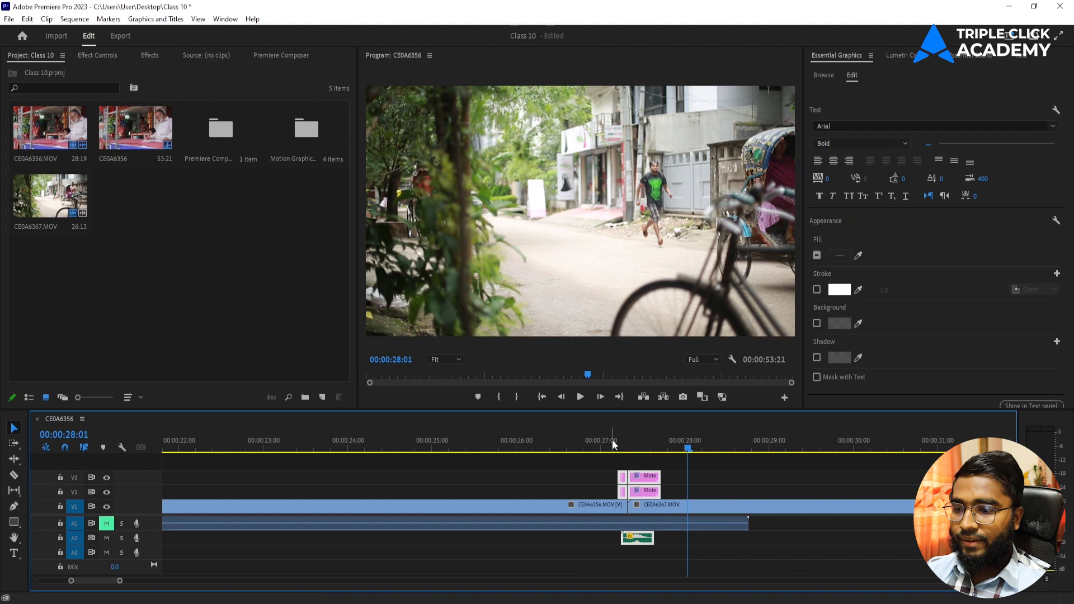
{"action": "key", "text": "space"}
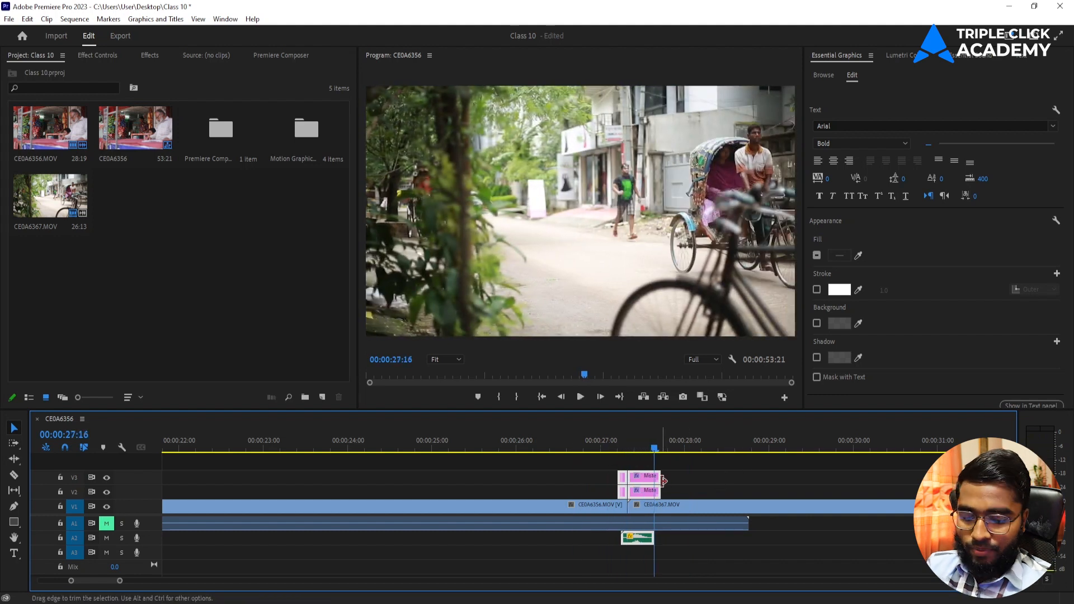
Delete the Pan Left transition and its sound from the timeline and return to the Premiere Composer library
{"action": "key", "text": "Delete"}
{"action": "left_click", "coordinate": [292, 54]}
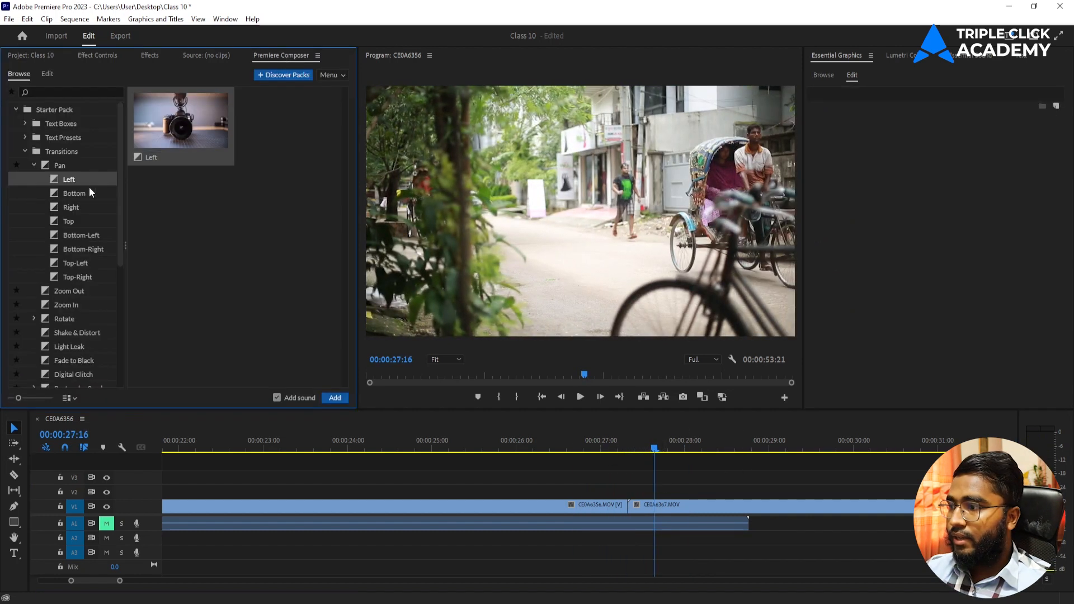
Preview the Bottom and Right variants of the Pan transition and collapse the Pan group
{"action": "left_click", "coordinate": [78, 193]}
{"action": "left_click", "coordinate": [69, 206]}
{"action": "left_click", "coordinate": [33, 165]}
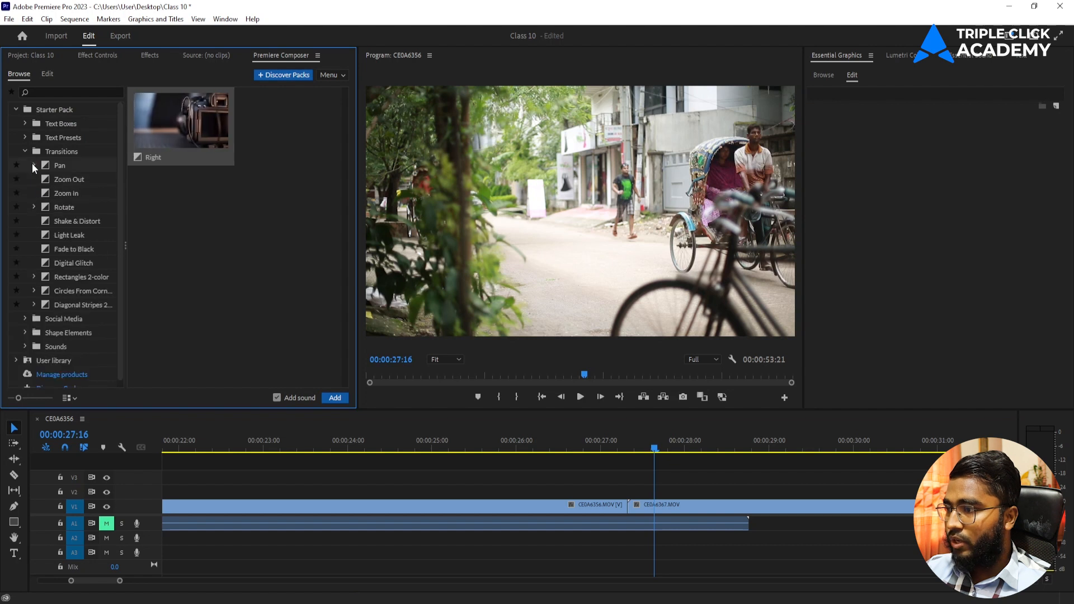
Place the Zoom In transition over the cut between the two V1 clips, play it back and undo it
{"action": "left_click", "coordinate": [57, 193]}
{"action": "left_click_drag", "start_coordinate": [57, 193], "coordinate": [640, 490]}
{"action": "left_click", "coordinate": [589, 447]}
{"action": "key", "text": "space"}
{"action": "key", "text": "space"}
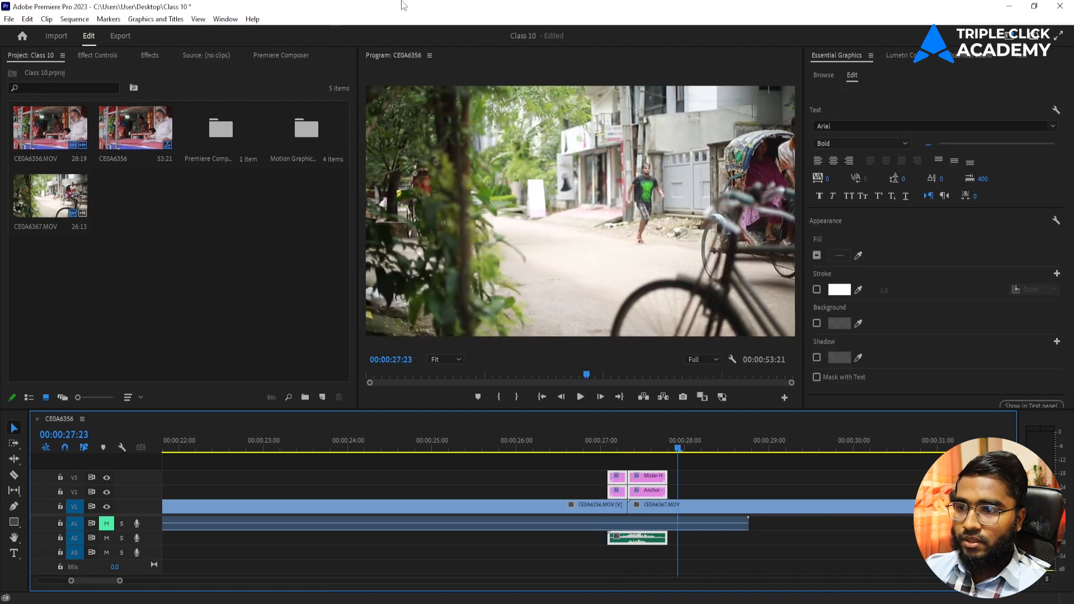
{"action": "key", "text": "ctrl+z"}
{"action": "left_click", "coordinate": [262, 55]}
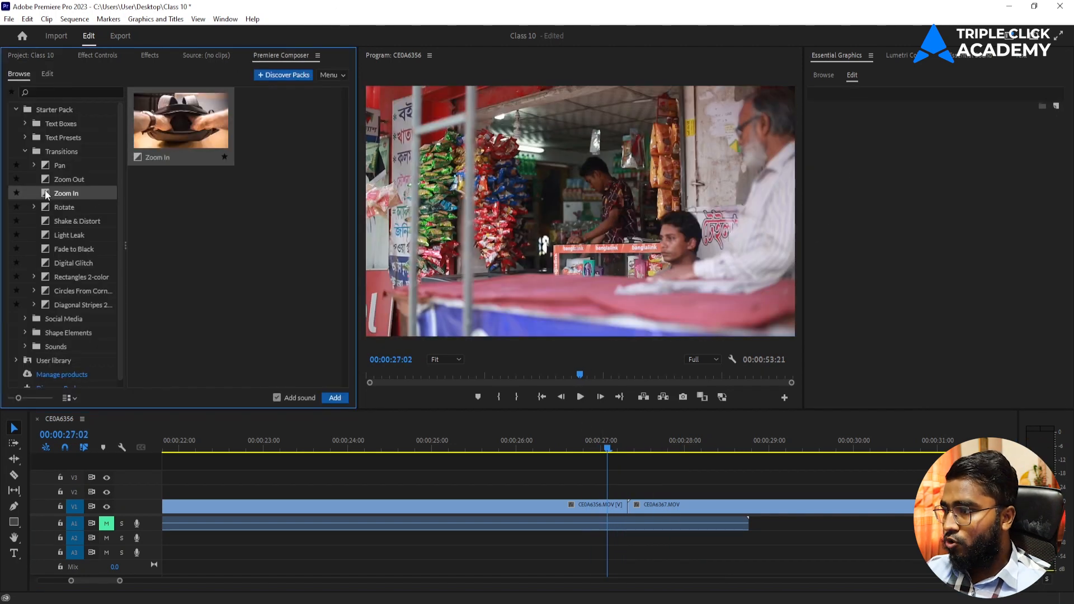
Try the Rotate CCW transition at the cut between the two V1 clips, play it back and undo it
{"action": "left_click", "coordinate": [33, 206]}
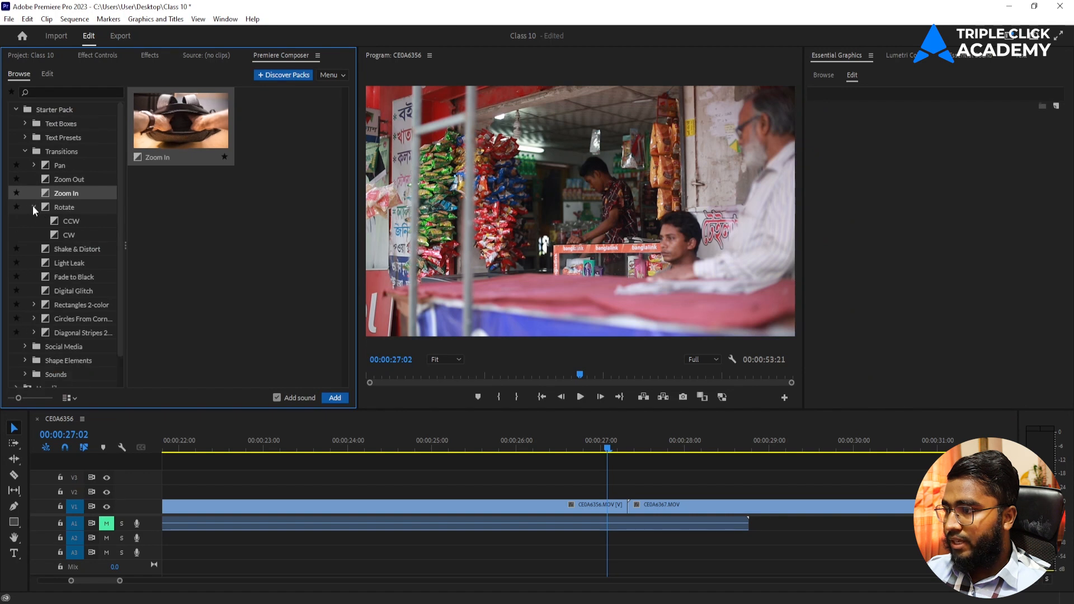
{"action": "left_click_drag", "start_coordinate": [62, 219], "coordinate": [629, 474]}
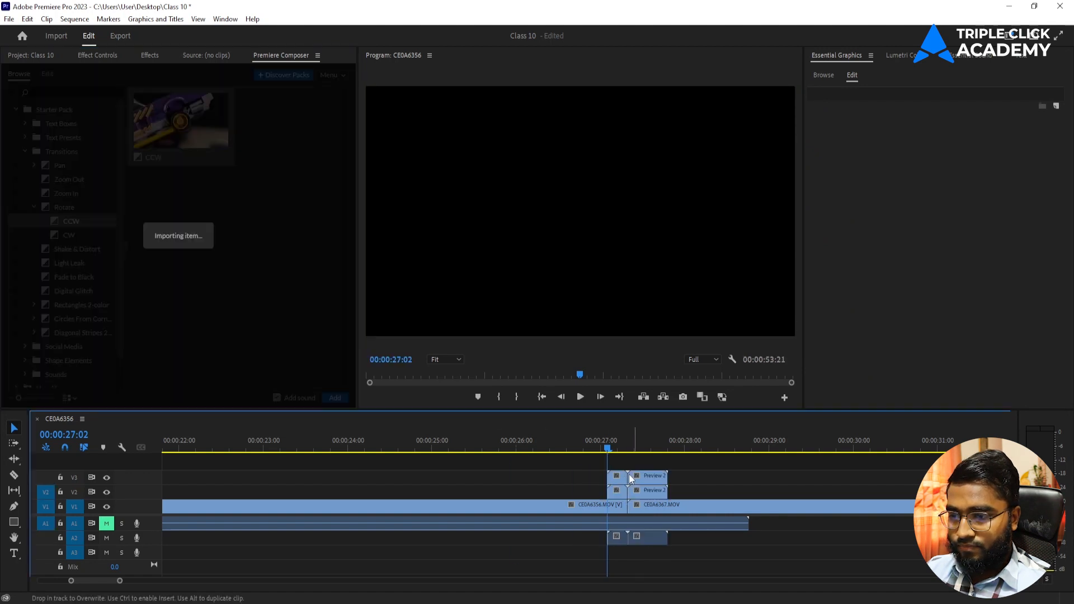
{"action": "key", "text": "space"}
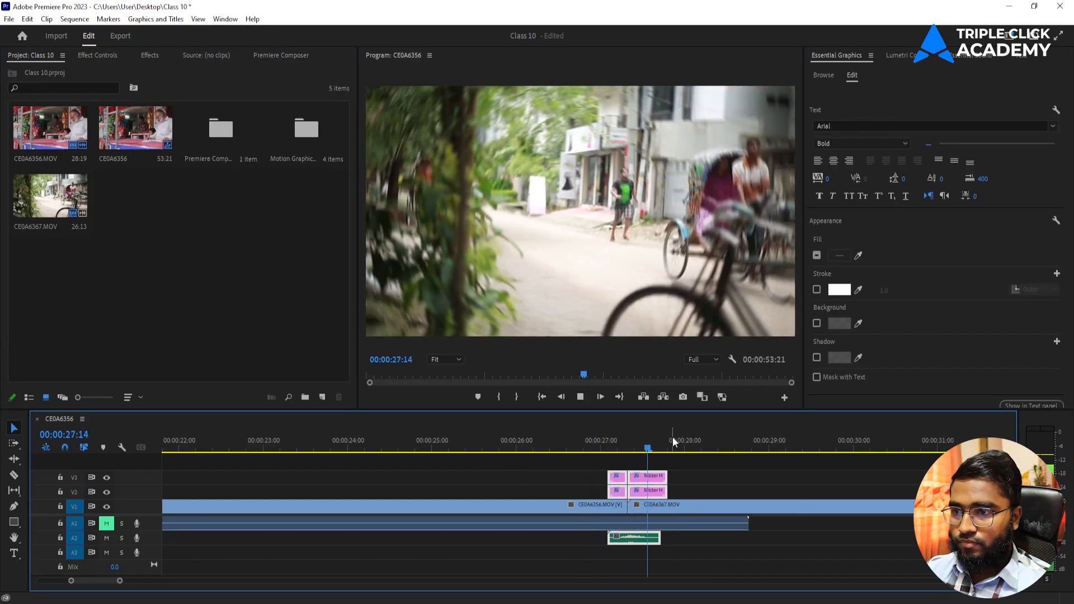
{"action": "key", "text": "ctrl+z"}
{"action": "left_click", "coordinate": [274, 56]}
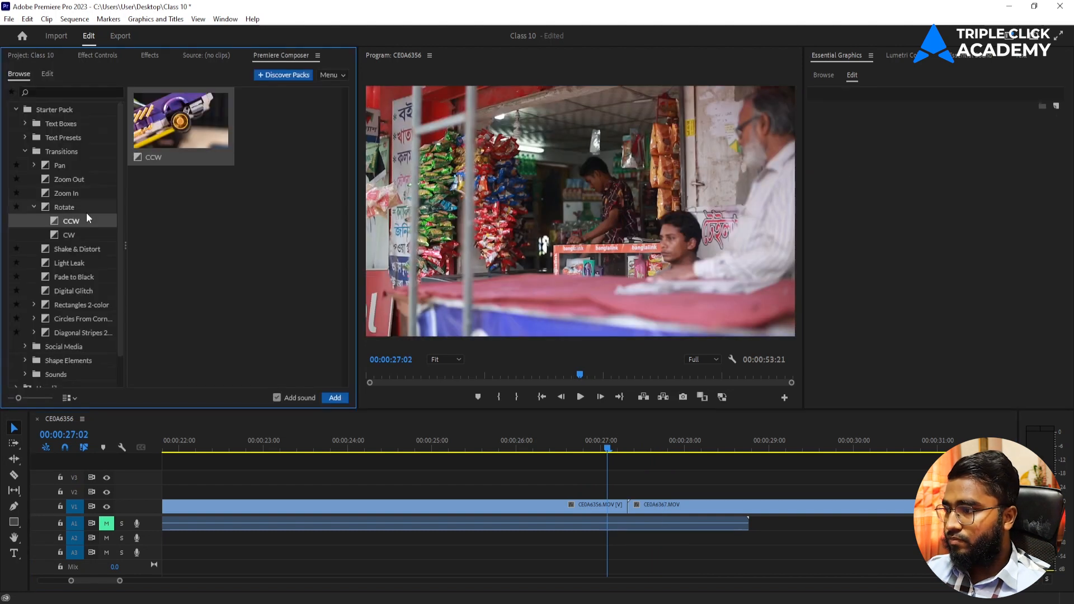
Try the Light Leak transition over the V1 cut, play it back, undo it and return to the Premiere Composer library
{"action": "left_click", "coordinate": [62, 253]}
{"action": "left_click_drag", "start_coordinate": [53, 266], "coordinate": [629, 490]}
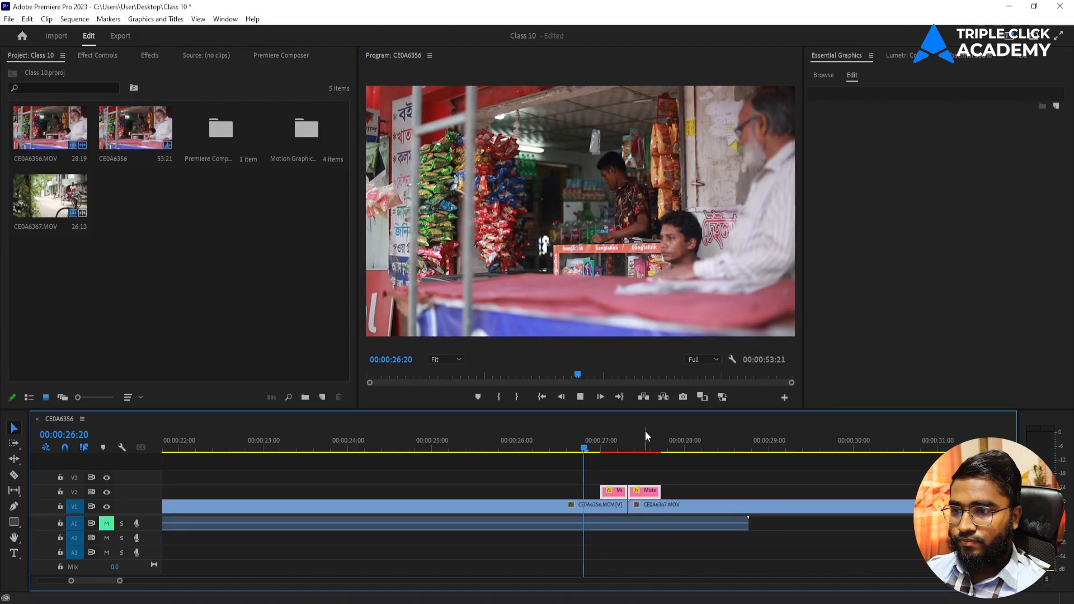
{"action": "key", "text": "space"}
{"action": "key", "text": "ctrl+z"}
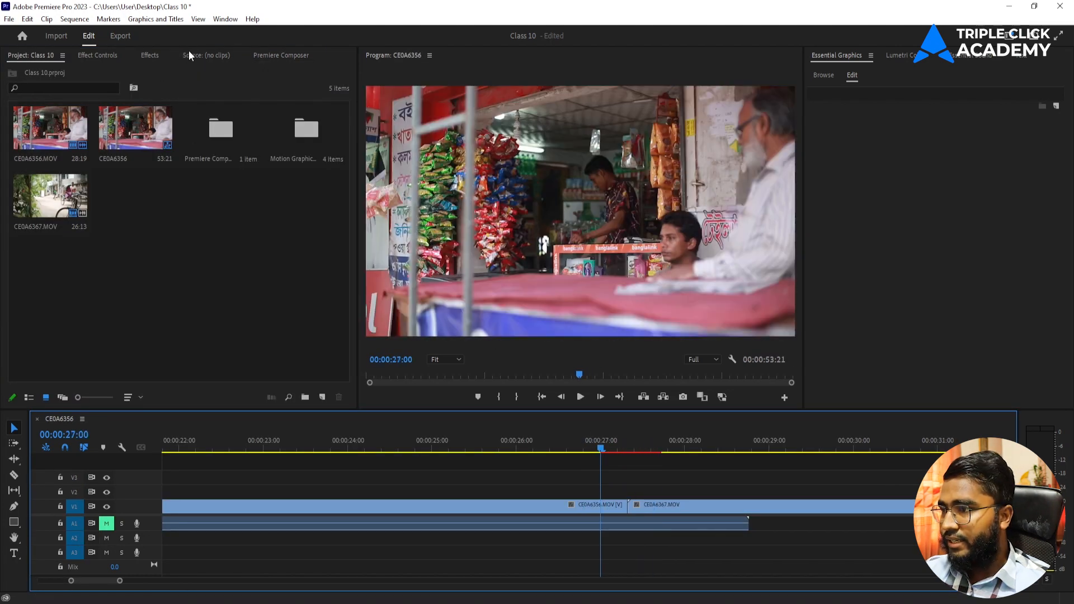
{"action": "left_click", "coordinate": [253, 54]}
Place the Rectangles 2-color Left transition with sound over the V1 cut and play it back
{"action": "left_click", "coordinate": [78, 280]}
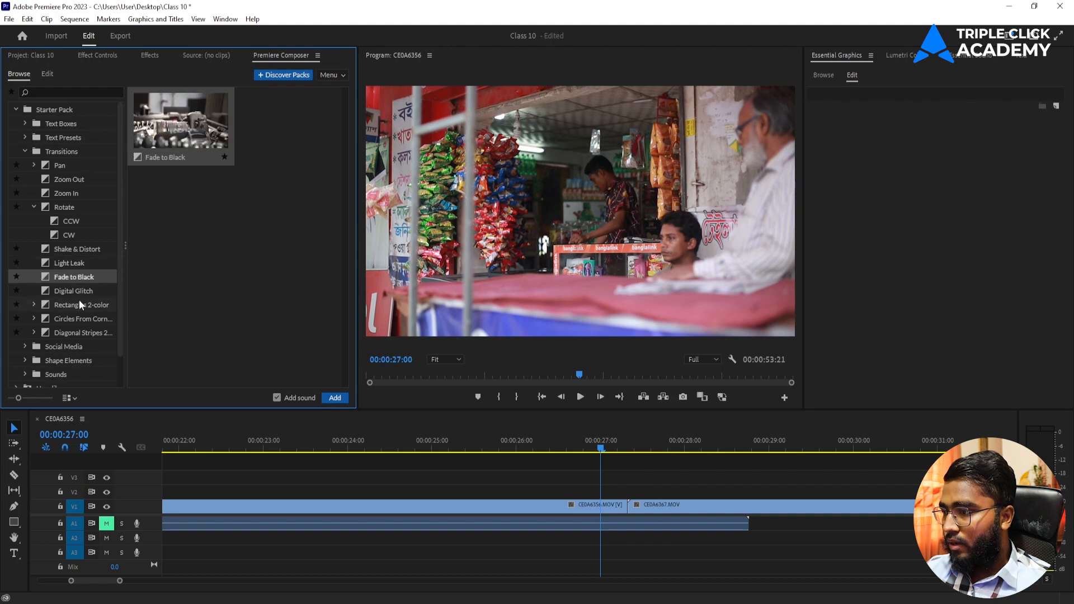
{"action": "left_click", "coordinate": [79, 301]}
{"action": "scroll", "coordinate": [73, 288], "scroll_direction": "down", "scroll_amount": 2}
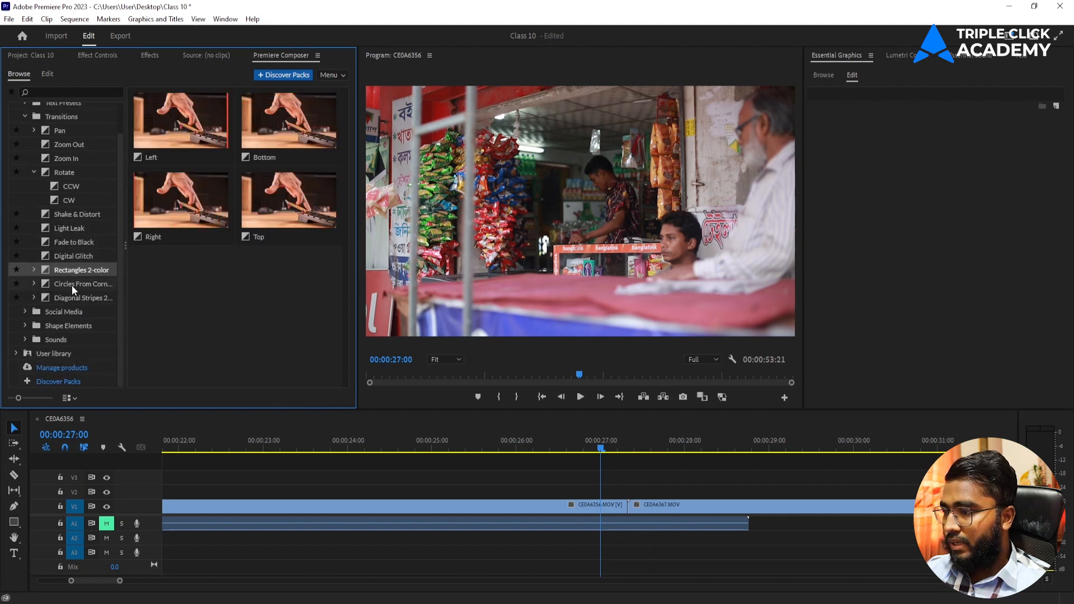
{"action": "left_click", "coordinate": [32, 270]}
{"action": "left_click_drag", "start_coordinate": [68, 284], "coordinate": [646, 496]}
{"action": "left_click", "coordinate": [556, 441]}
{"action": "key", "text": "space"}
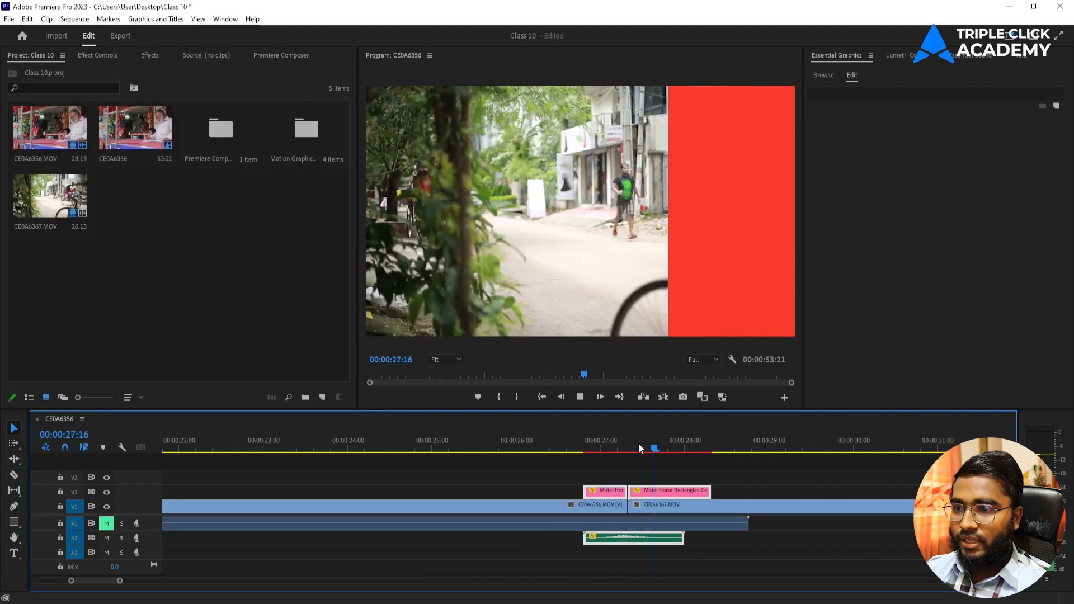
Set the rectangles transition's Color 1 to white (ffffff) and Color 2 to cyan (0fe7ff)
{"action": "left_click", "coordinate": [618, 445]}
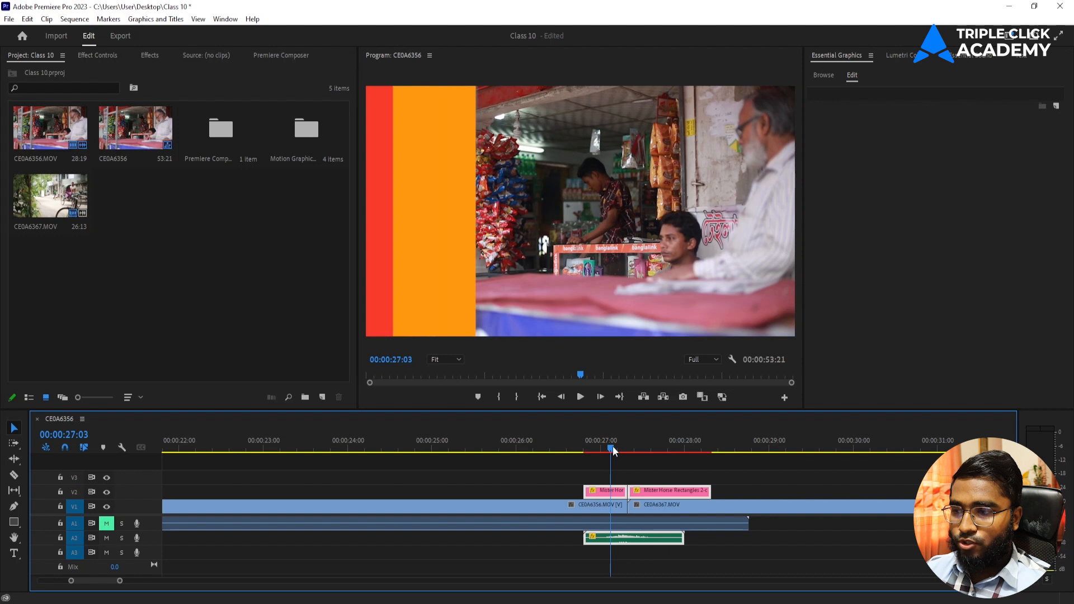
{"action": "left_click", "coordinate": [283, 55]}
{"action": "left_click", "coordinate": [230, 119]}
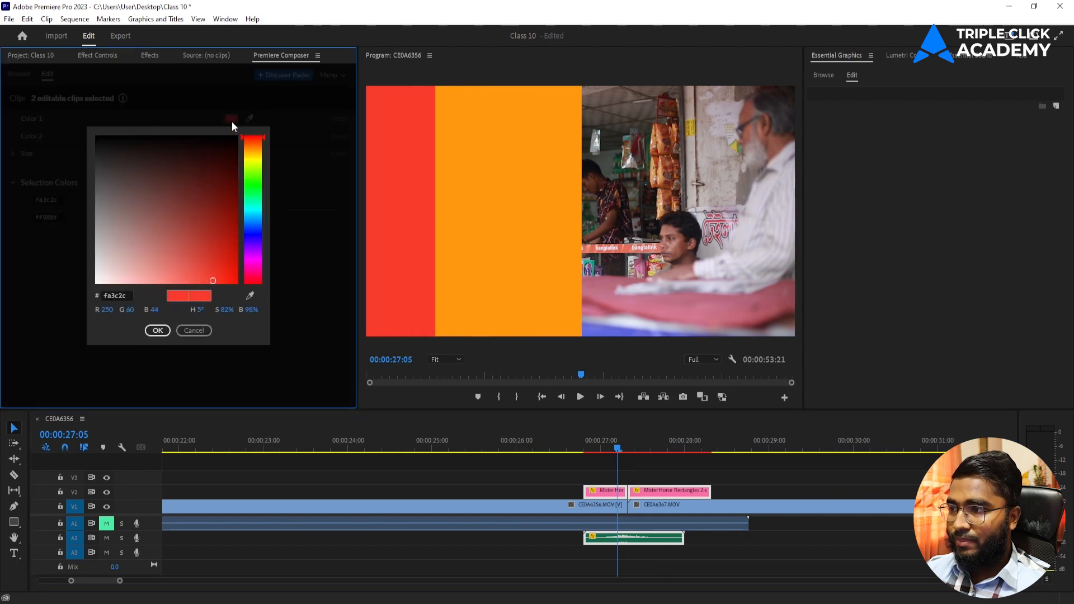
{"action": "left_click", "coordinate": [165, 329]}
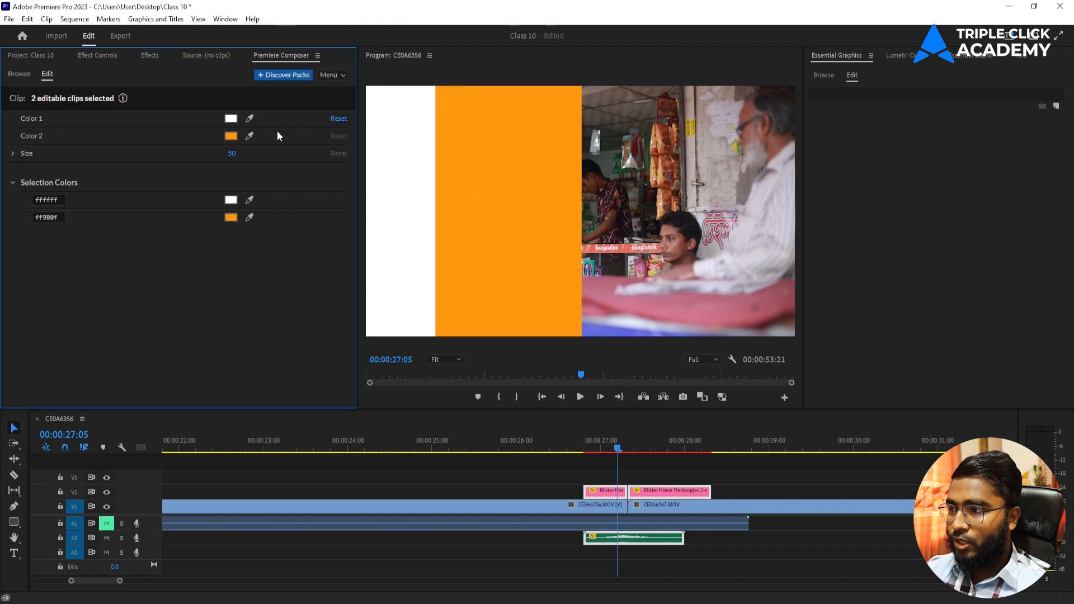
{"action": "left_click", "coordinate": [229, 135]}
{"action": "left_click", "coordinate": [253, 220]}
{"action": "left_click_drag", "start_coordinate": [252, 221], "coordinate": [255, 213]}
{"action": "left_click", "coordinate": [157, 329]}
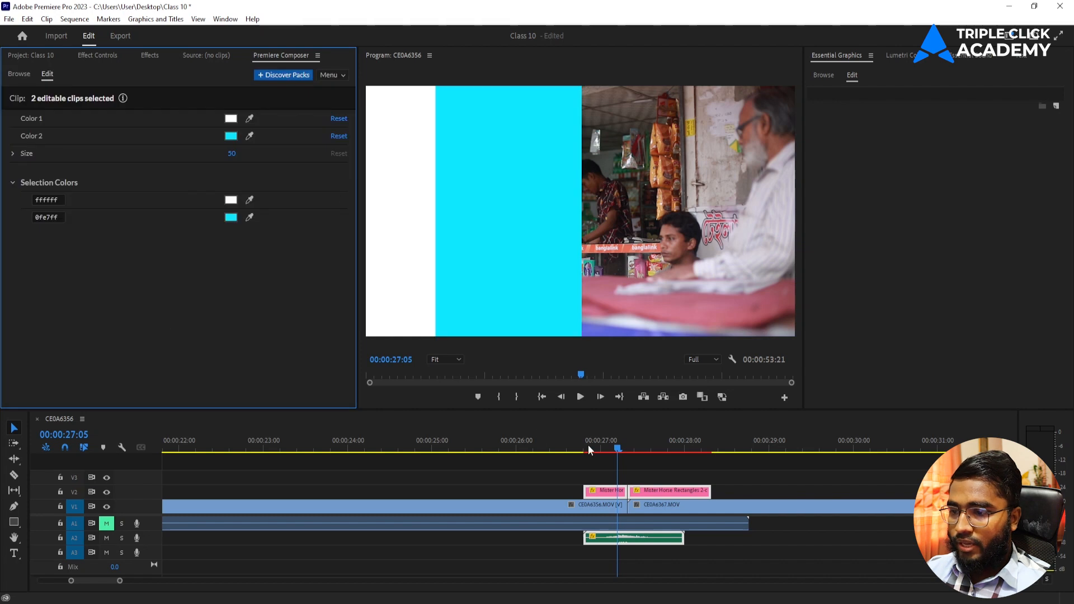
Play back the recoloured transition, delete it with its sound, and move the playhead to before the V1 cut
{"action": "left_click", "coordinate": [571, 445]}
{"action": "key", "text": "space"}
{"action": "key", "text": "space"}
{"action": "key", "text": "Delete"}
{"action": "left_click_drag", "start_coordinate": [672, 448], "coordinate": [550, 448]}
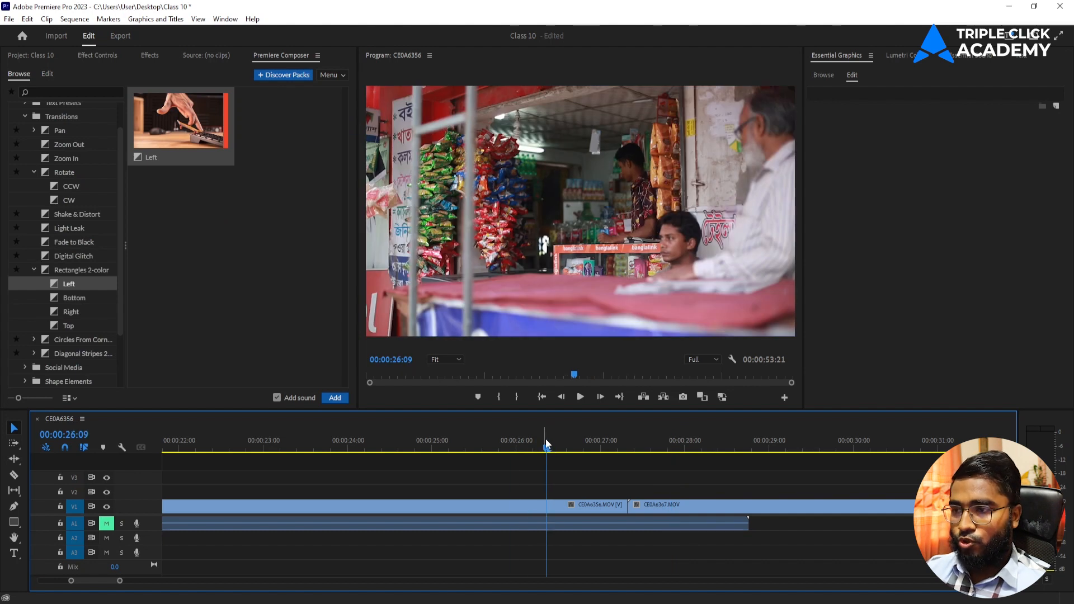
Place the Placeholder - Lower Third from the Universal social media templates on V2 near 00:00:22:00 and display it in the program view
{"action": "left_click", "coordinate": [23, 116]}
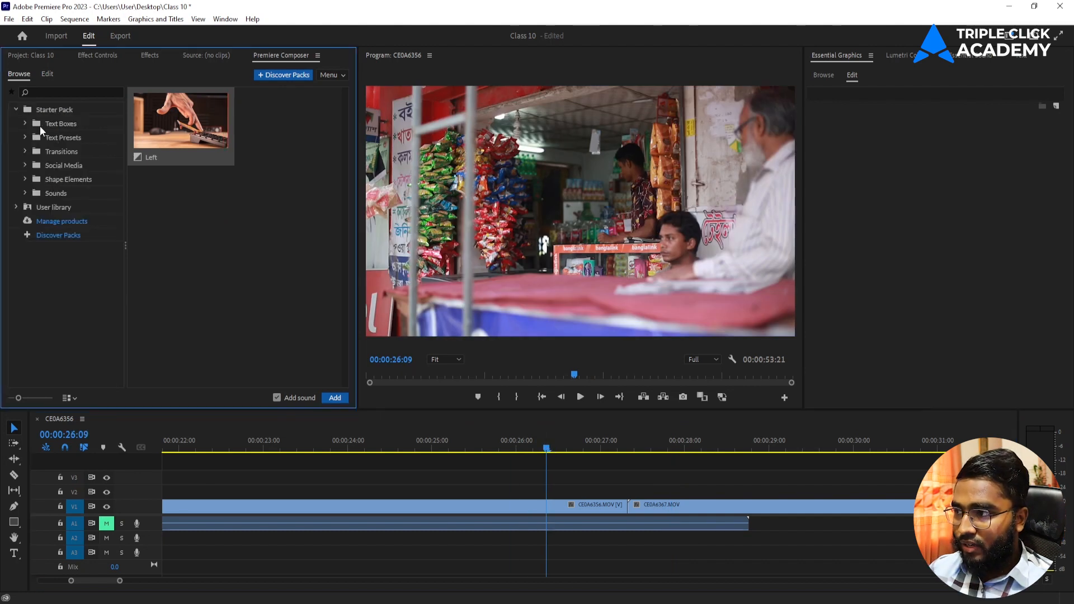
{"action": "left_click", "coordinate": [25, 165]}
{"action": "left_click", "coordinate": [66, 182]}
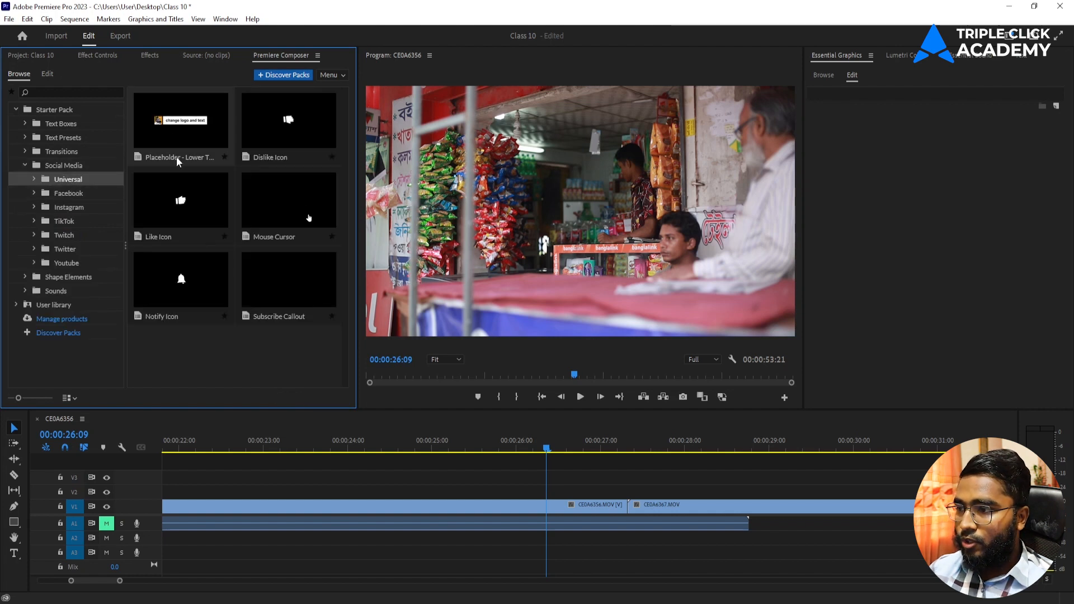
{"action": "left_click_drag", "start_coordinate": [176, 157], "coordinate": [186, 492]}
{"action": "left_click", "coordinate": [219, 439]}
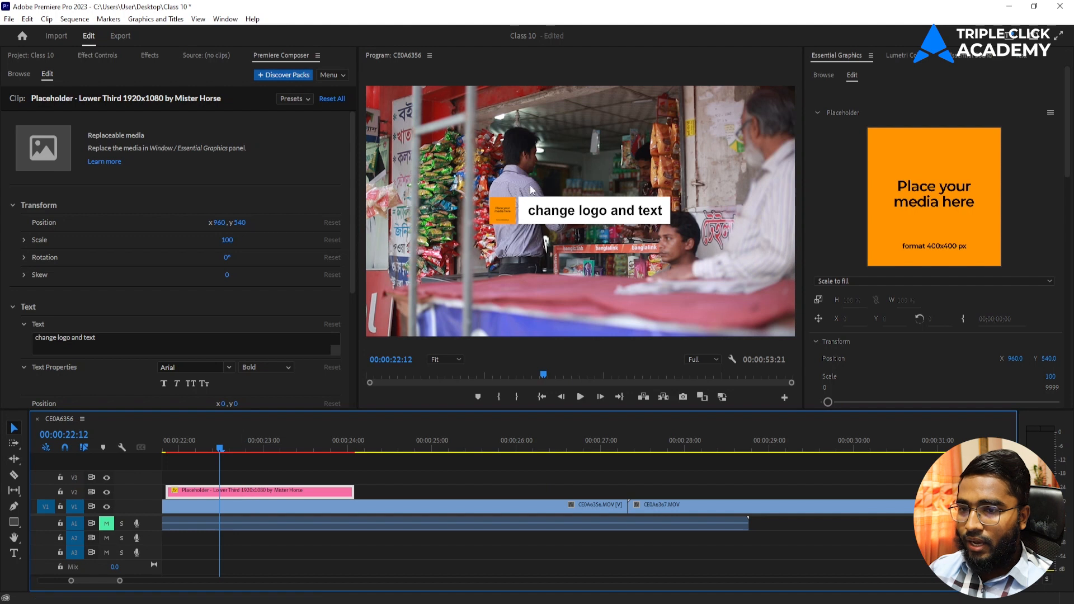
Replace the placeholder lower third's text with "dfghjokfnghnfnh"
{"action": "left_click", "coordinate": [900, 232]}
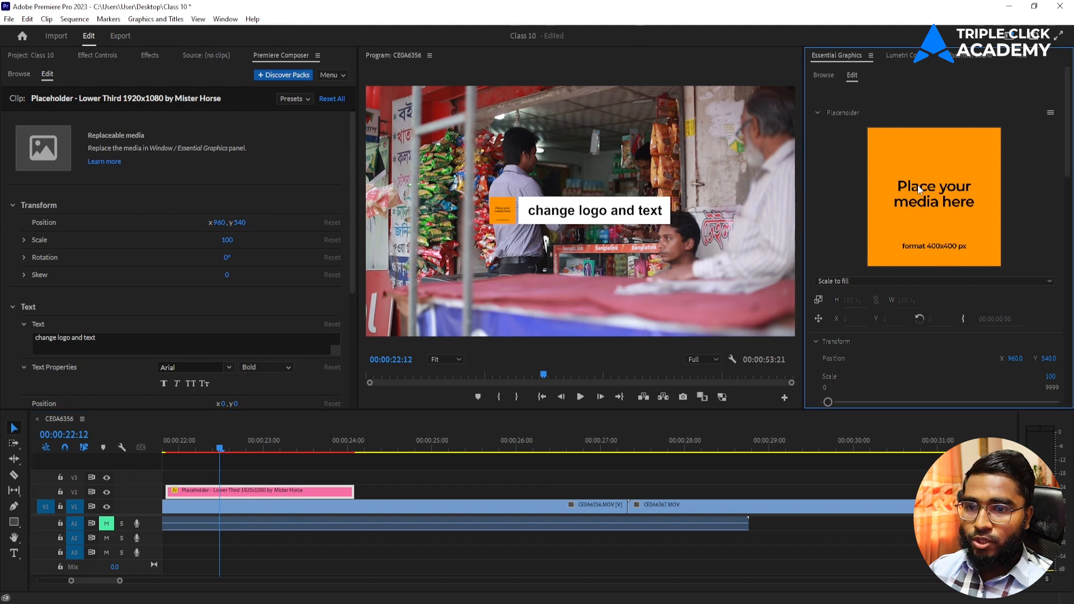
{"action": "left_click", "coordinate": [549, 222]}
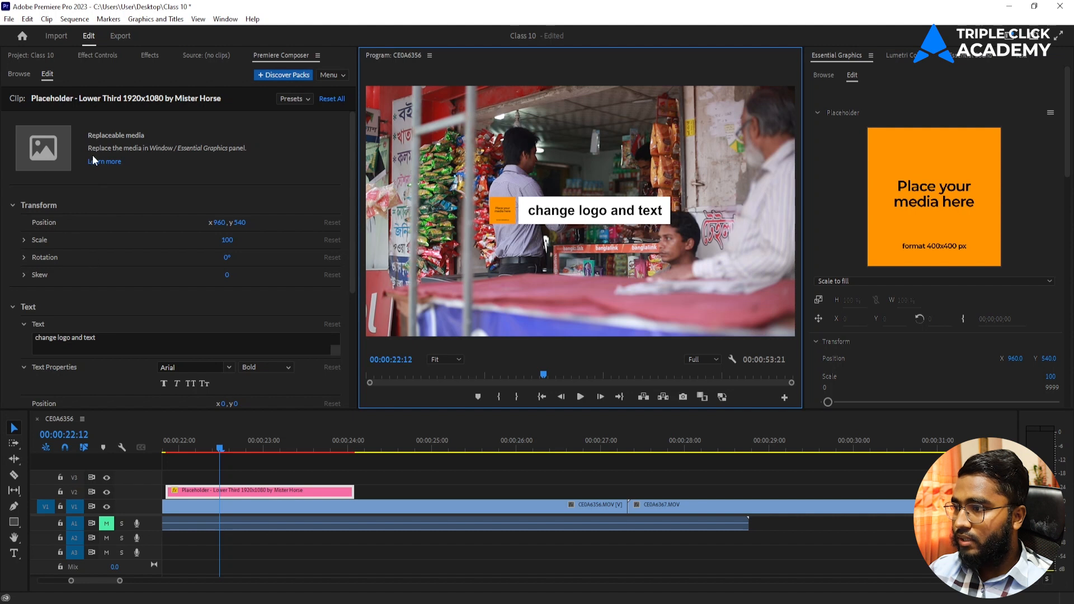
{"action": "scroll", "coordinate": [127, 216], "scroll_direction": "down", "scroll_amount": 3}
{"action": "left_click", "coordinate": [121, 228]}
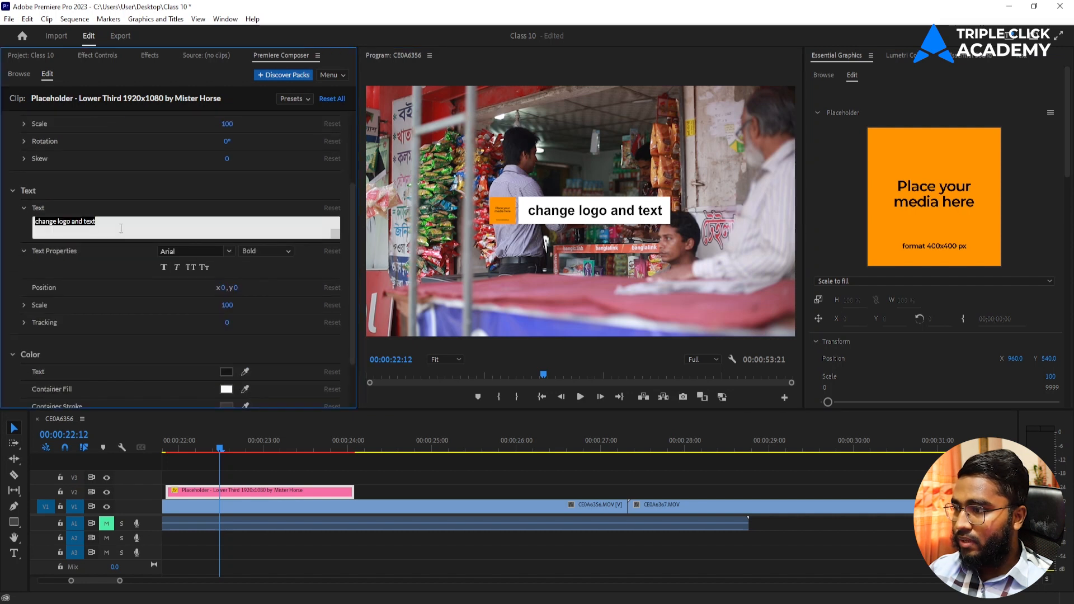
{"action": "type", "text": "dfghjokfnghnfnh"}
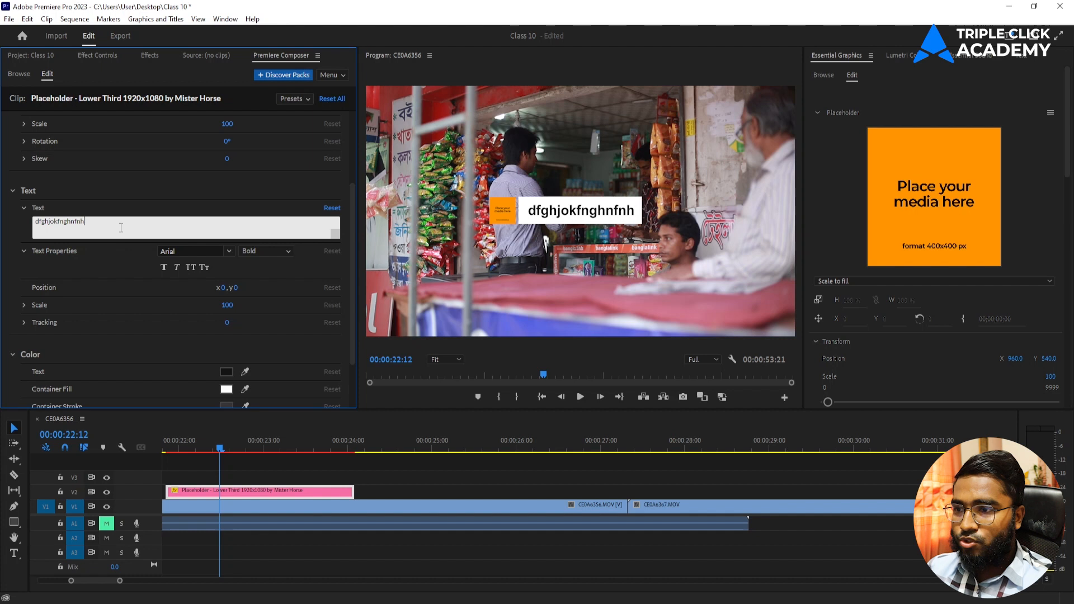
Play back the placeholder lower third from before its start and delete it from V2
{"action": "left_click", "coordinate": [188, 449]}
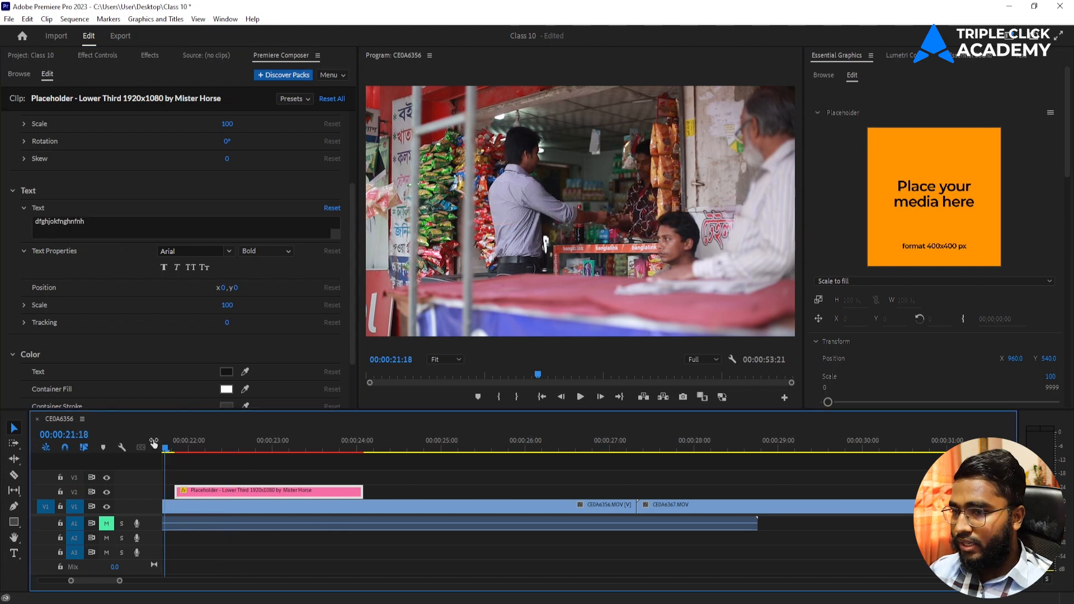
{"action": "key", "text": "space"}
{"action": "key", "text": "space"}
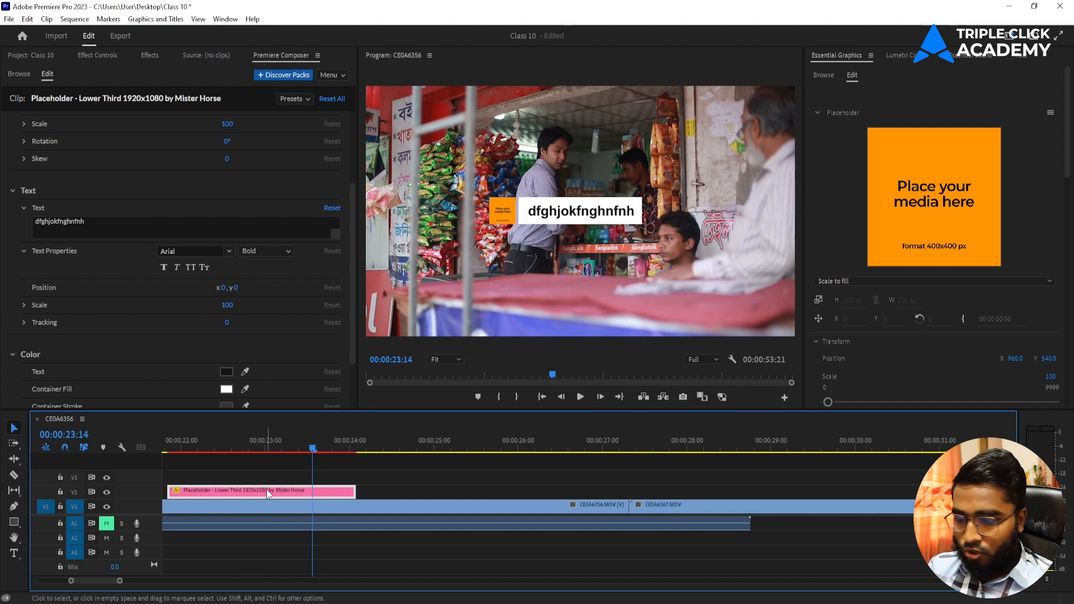
{"action": "key", "text": "Delete"}
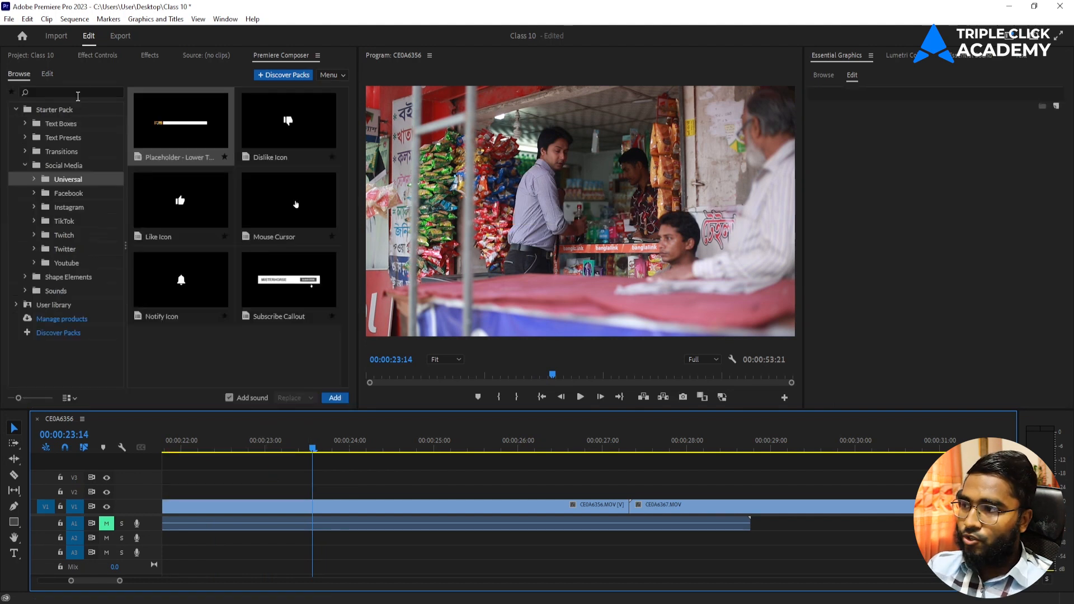
Place the Facebook - Lower Third template on V2 and set its text to facebook.com/tripleclick
{"action": "left_click", "coordinate": [62, 194]}
{"action": "left_click", "coordinate": [34, 192]}
{"action": "left_click_drag", "start_coordinate": [69, 205], "coordinate": [190, 486]}
{"action": "left_click", "coordinate": [236, 441]}
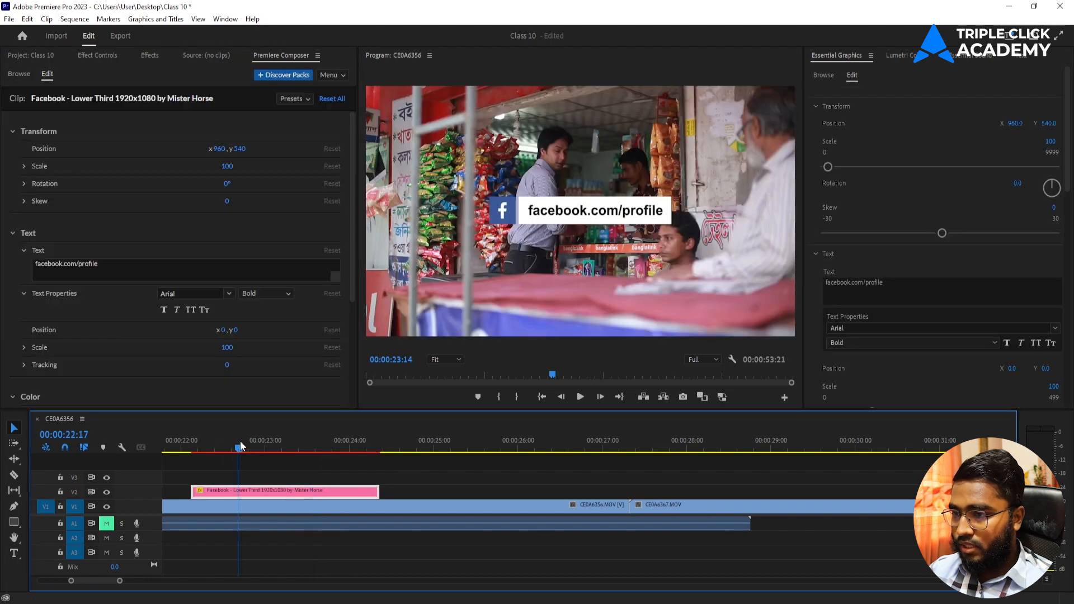
{"action": "left_click", "coordinate": [110, 264]}
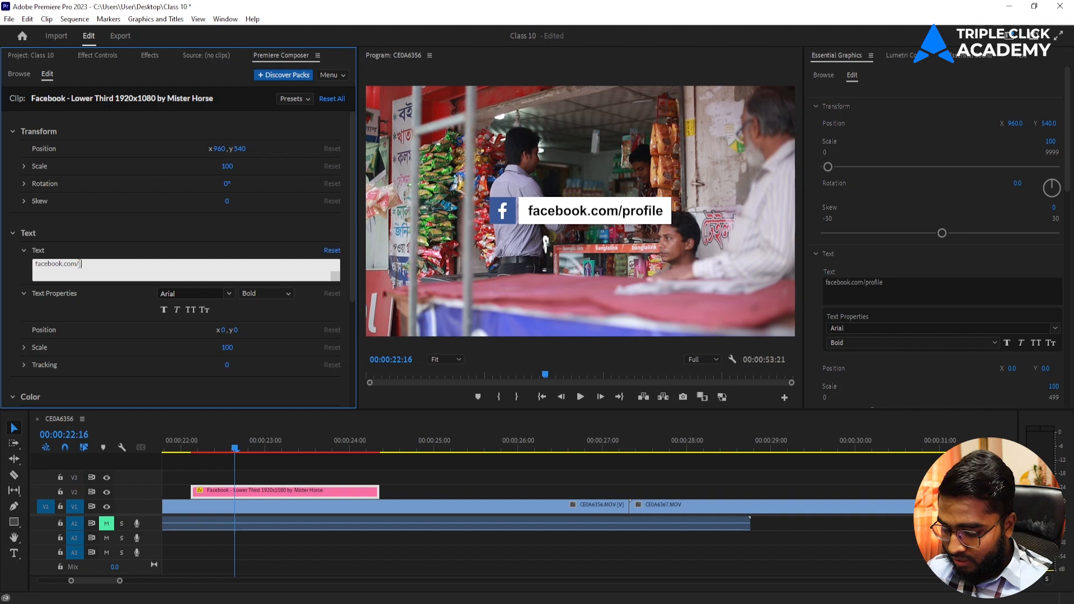
{"action": "type", "text": "tripleclick"}
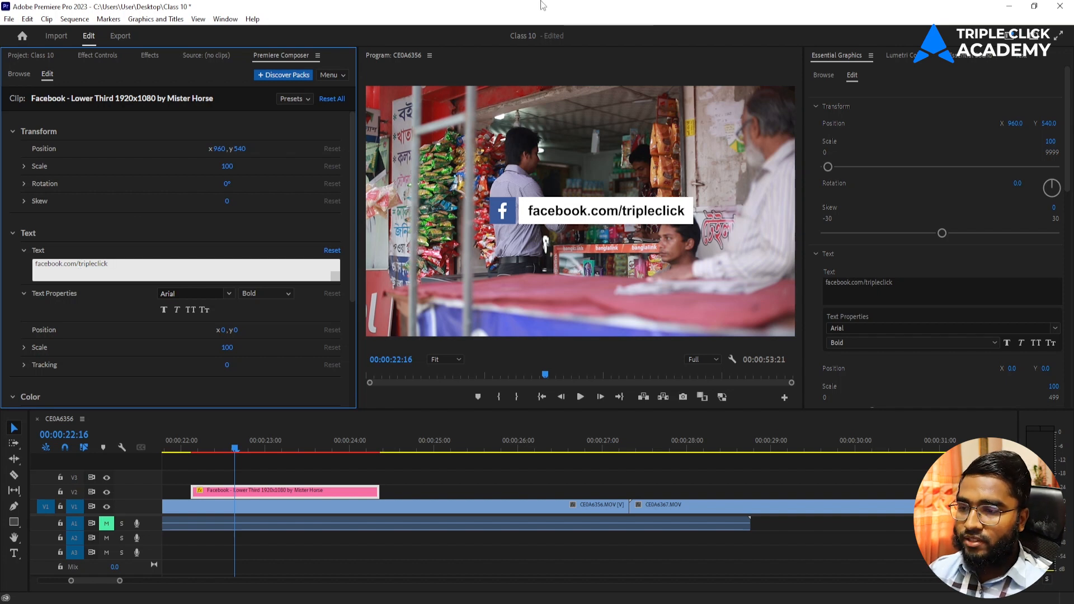
Delete the Facebook lower third from V2, preview the Instagram - Lower Third, and collapse the Instagram and Facebook folders
{"action": "left_click", "coordinate": [347, 496]}
{"action": "key", "text": "Delete"}
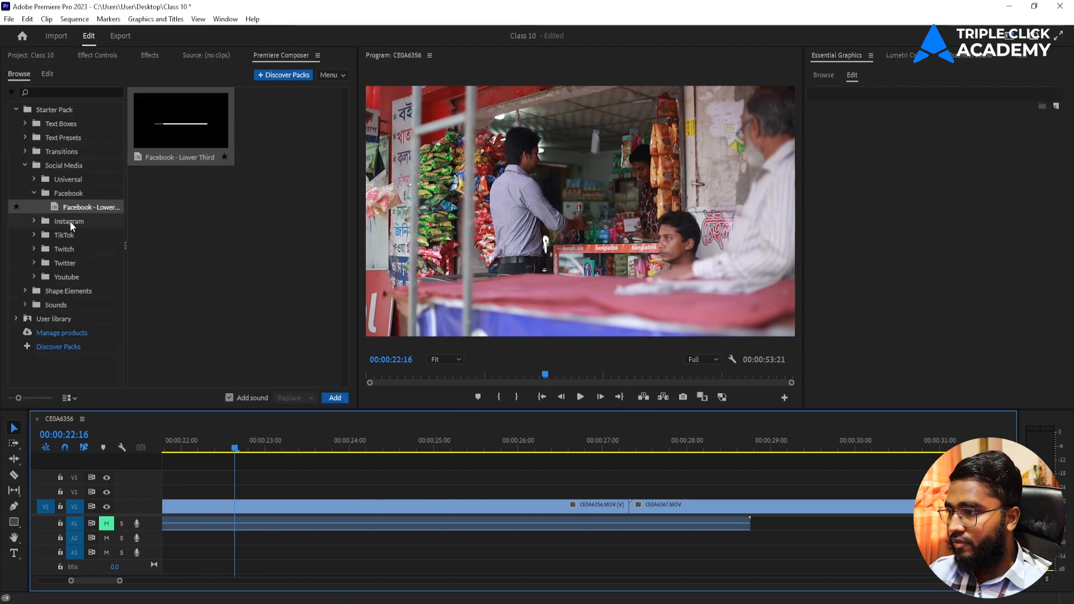
{"action": "left_click", "coordinate": [35, 221]}
{"action": "left_click", "coordinate": [81, 239]}
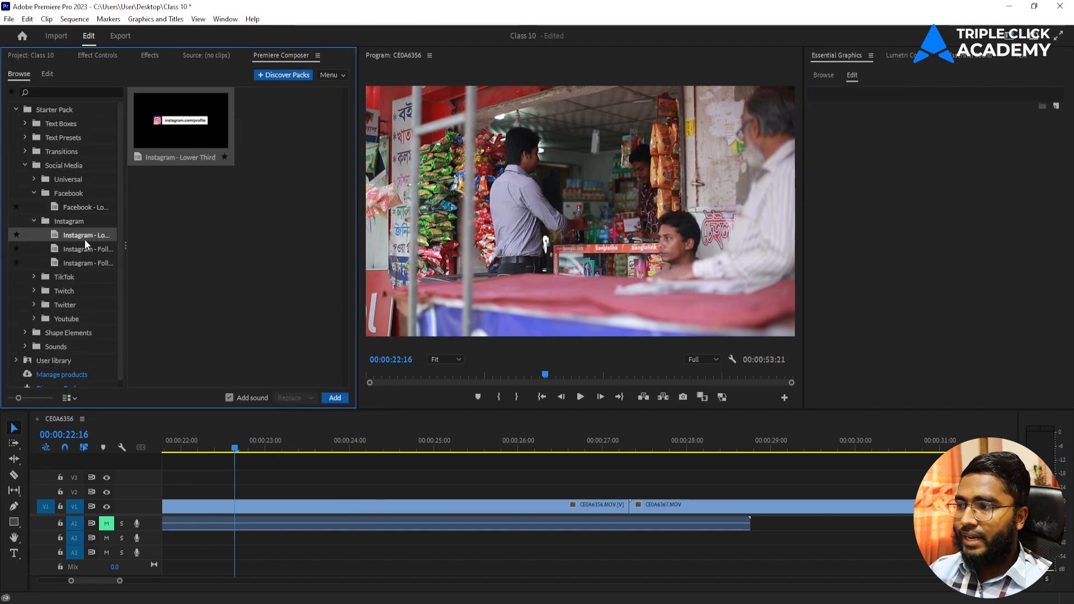
{"action": "left_click", "coordinate": [35, 221]}
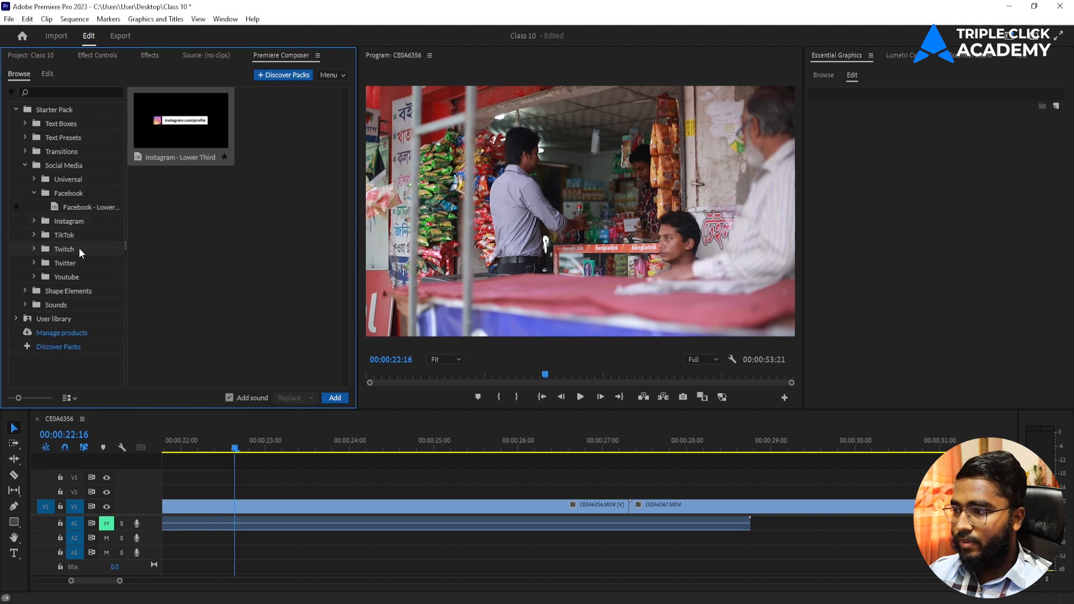
{"action": "left_click", "coordinate": [35, 191]}
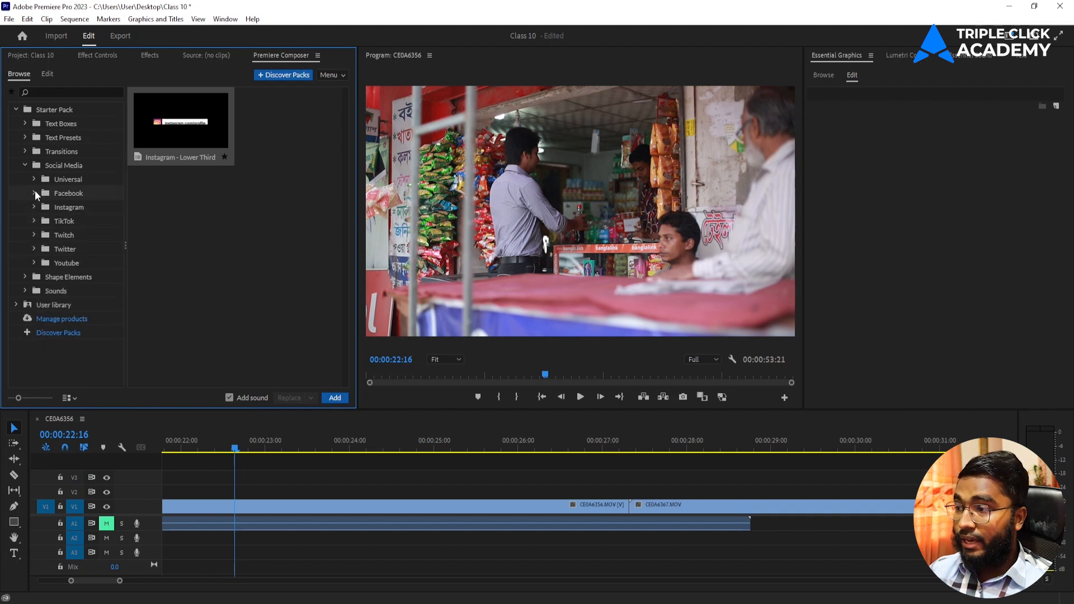
Preview the YouTube button and subscribe templates in the Starter Pack's Social Media folder
{"action": "left_click", "coordinate": [34, 263]}
{"action": "scroll", "coordinate": [60, 258], "scroll_direction": "down", "scroll_amount": 1}
{"action": "left_click", "coordinate": [72, 221]}
{"action": "left_click", "coordinate": [69, 235]}
{"action": "left_click", "coordinate": [72, 260]}
{"action": "left_click", "coordinate": [72, 285]}
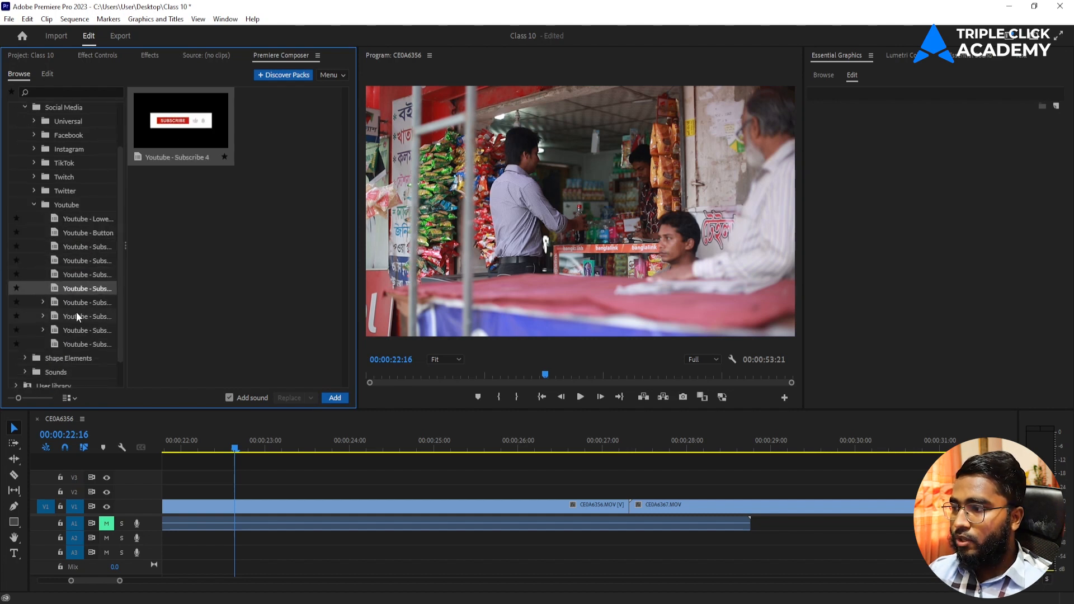
{"action": "left_click", "coordinate": [76, 316]}
{"action": "left_click", "coordinate": [75, 260]}
Place the Youtube - Lower Third template on V2 and play it back from before its start
{"action": "left_click", "coordinate": [72, 219]}
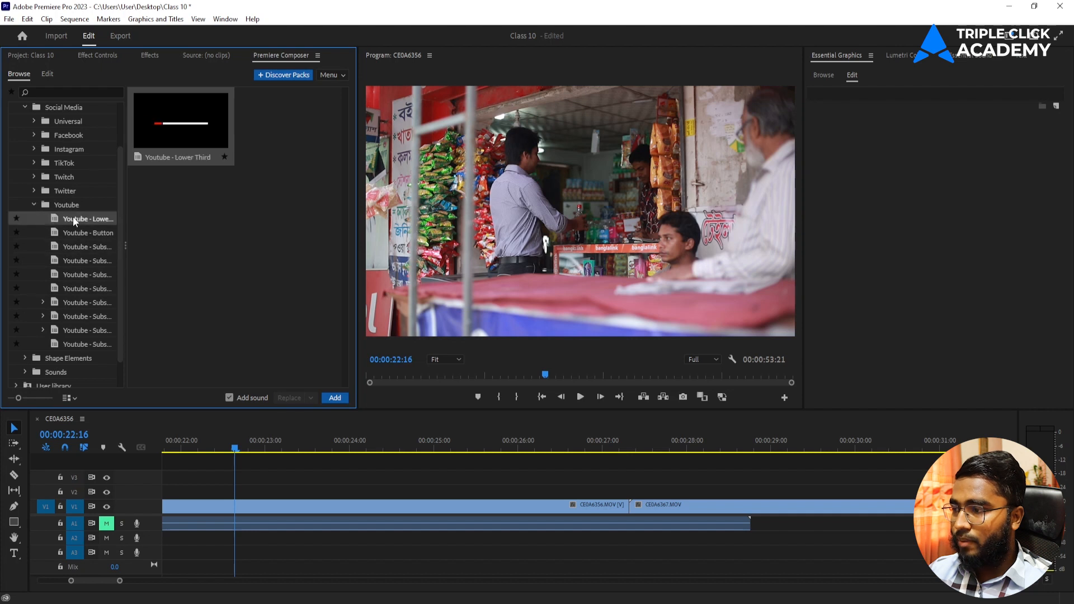
{"action": "left_click_drag", "start_coordinate": [196, 430], "coordinate": [184, 490]}
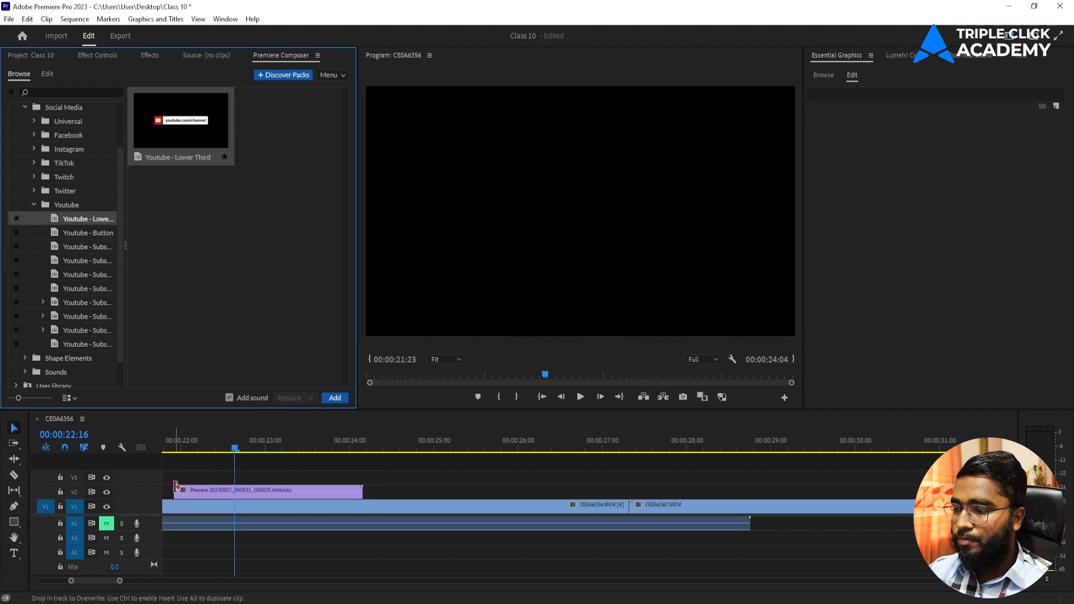
{"action": "left_click_drag", "start_coordinate": [217, 447], "coordinate": [167, 452]}
{"action": "key", "text": "space"}
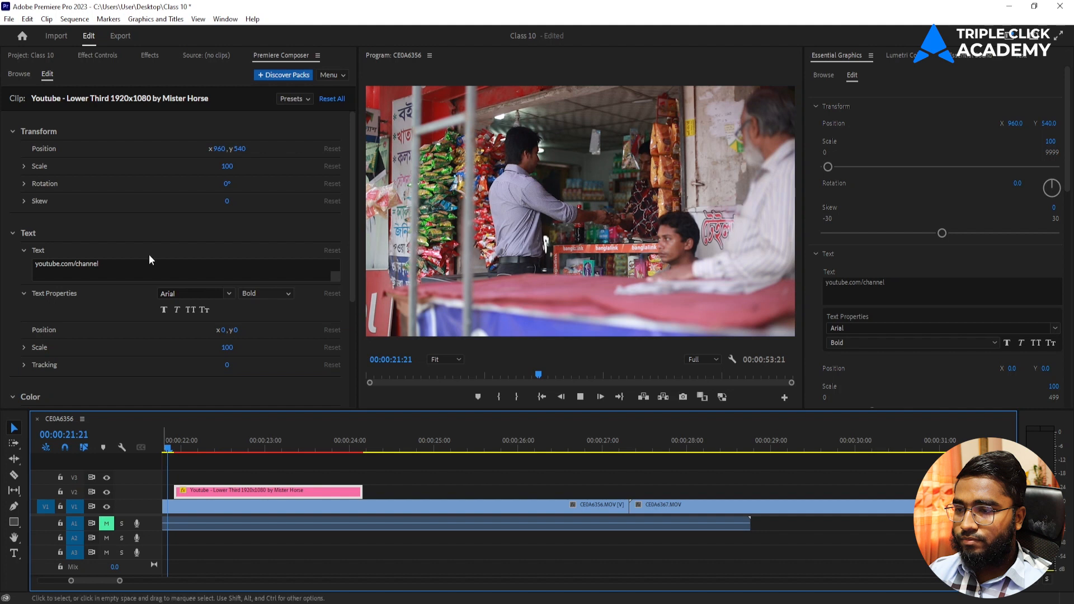
{"action": "key", "text": "space"}
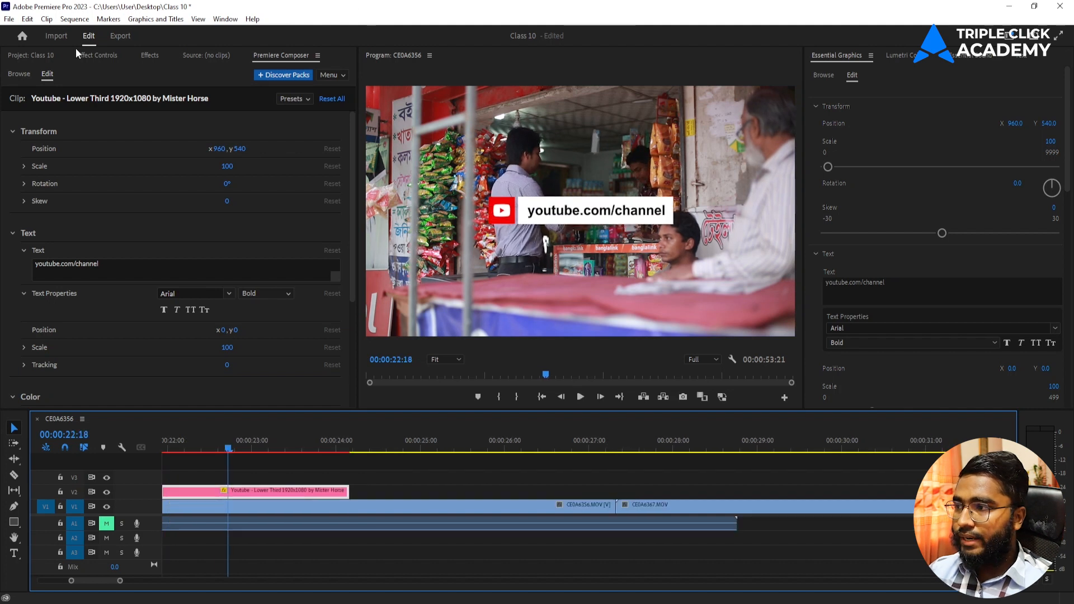
Set the YouTube lower third's Motion position to 499, 938 and play back the clip
{"action": "left_click", "coordinate": [92, 55]}
{"action": "left_click_drag", "start_coordinate": [141, 127], "coordinate": [200, 127]}
{"action": "left_click_drag", "start_coordinate": [118, 128], "coordinate": [2, 128]}
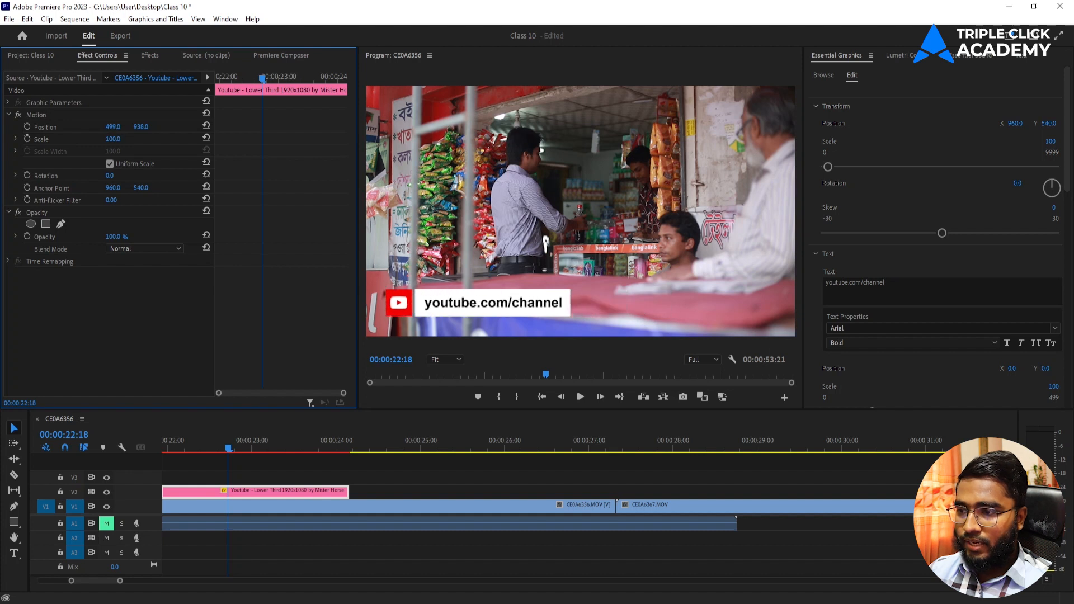
{"action": "left_click_drag", "start_coordinate": [196, 445], "coordinate": [84, 336]}
{"action": "key", "text": "space"}
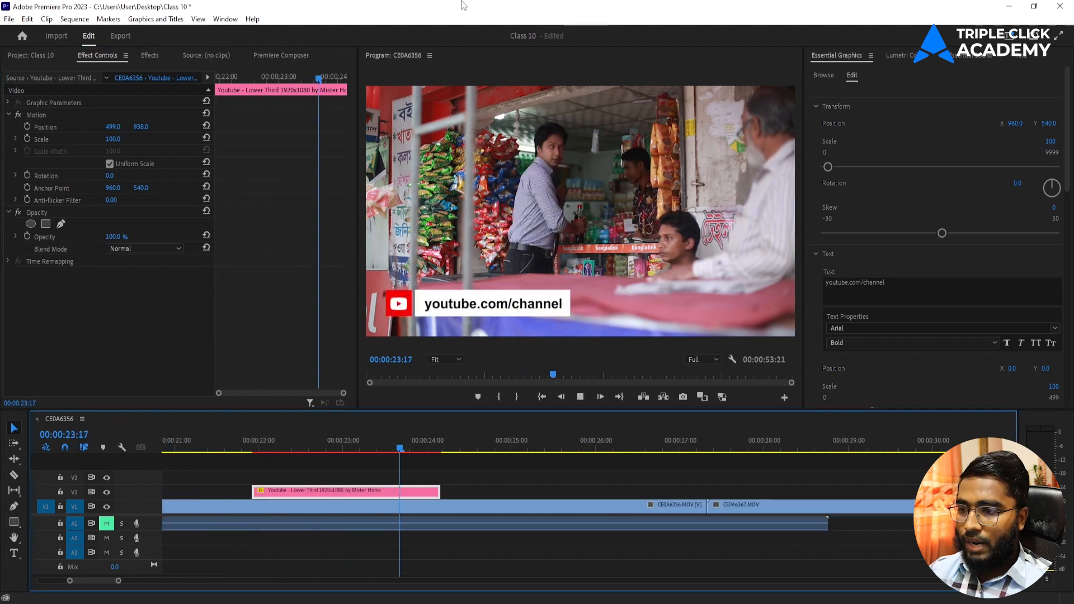
{"action": "key", "text": "space"}
{"action": "left_click", "coordinate": [323, 447]}
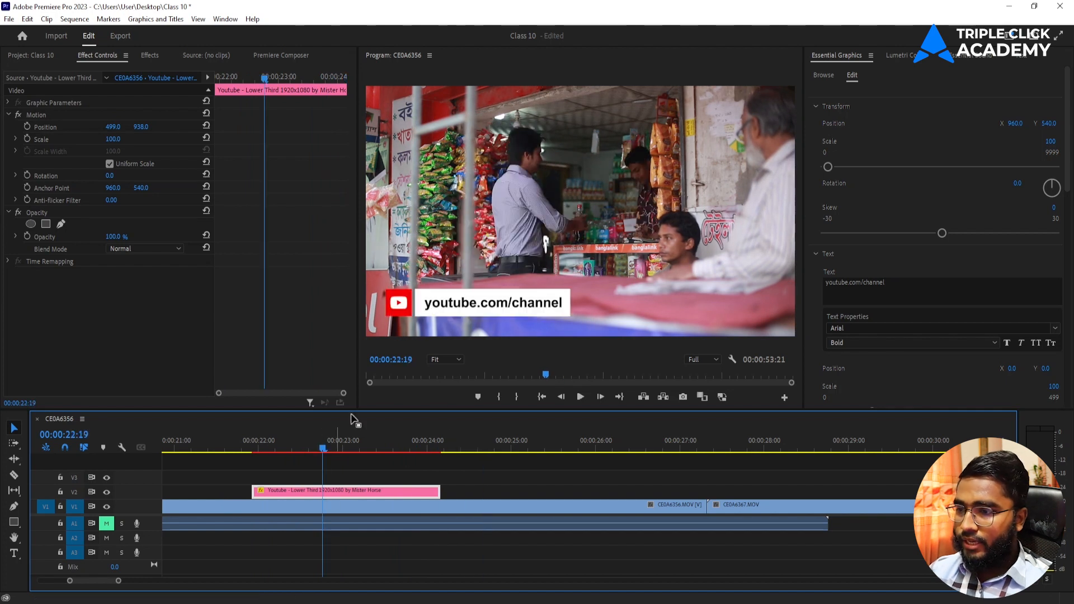
Change the YouTube lower third's text to youtube.com/triple and play it back
{"action": "left_click", "coordinate": [269, 56]}
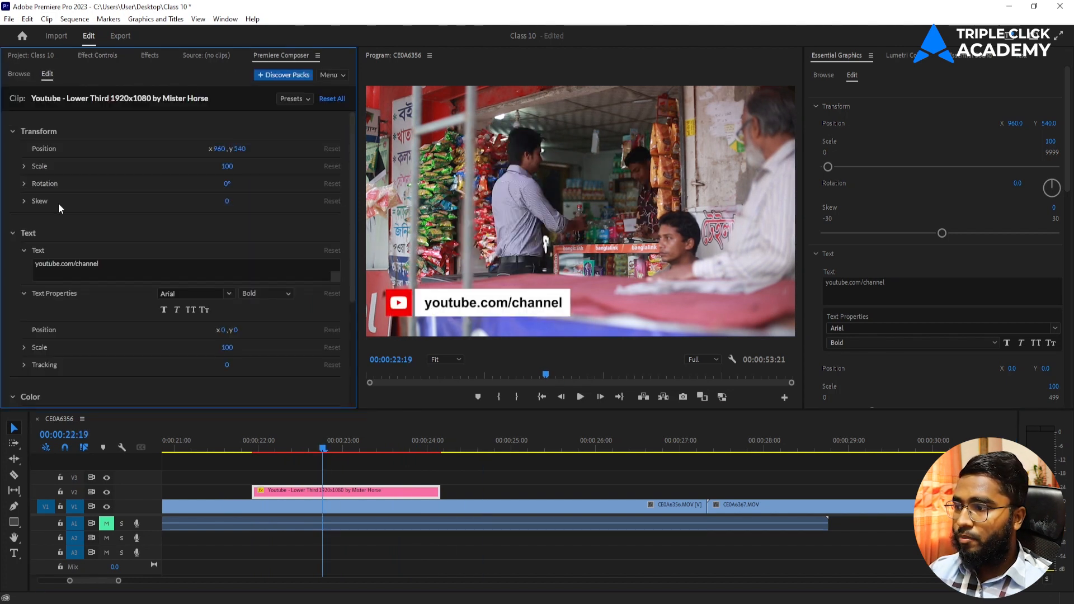
{"action": "left_click", "coordinate": [117, 264]}
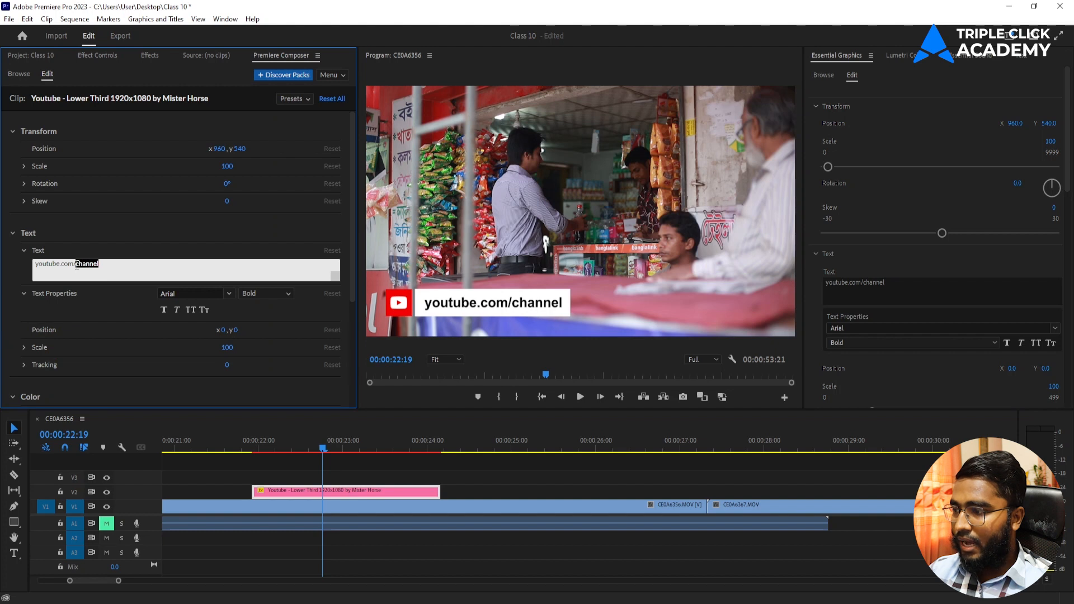
{"action": "type", "text": "triple"}
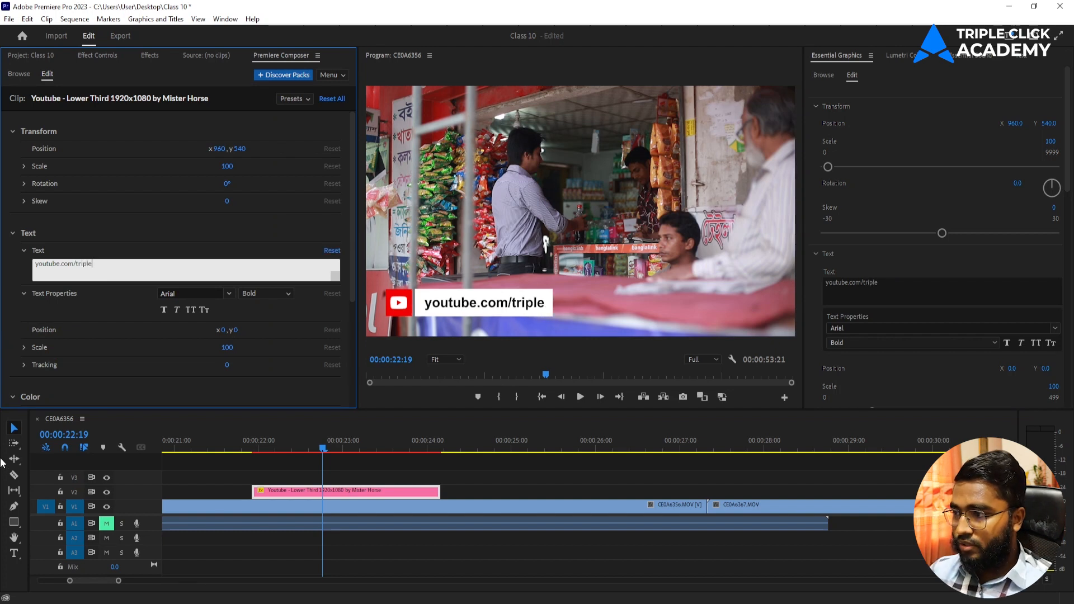
{"action": "left_click", "coordinate": [338, 472]}
{"action": "key", "text": "space"}
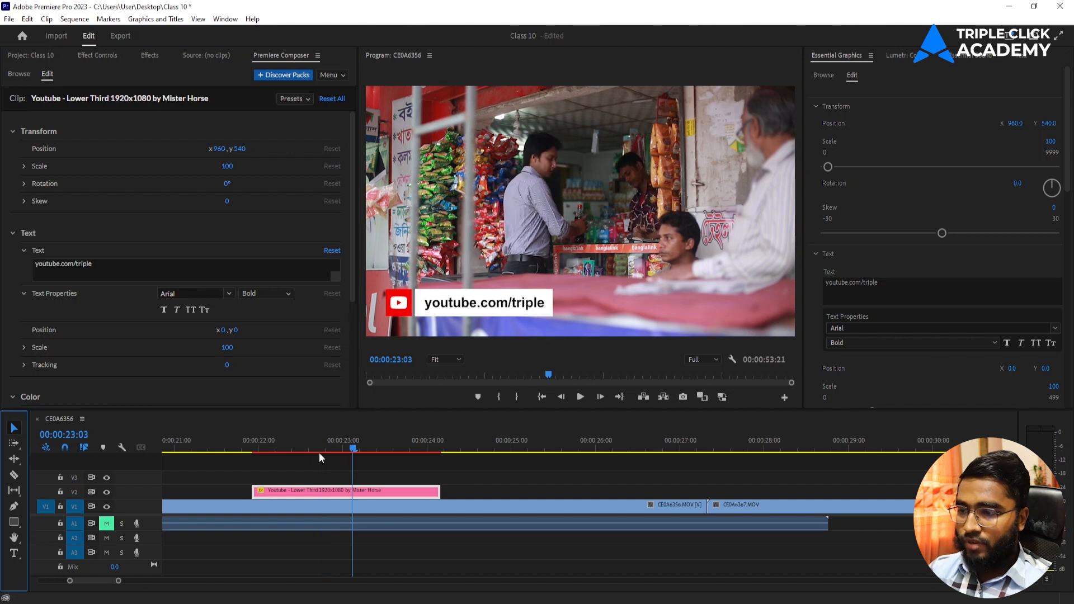
Delete the YouTube lower third from V2
{"action": "left_click", "coordinate": [321, 495]}
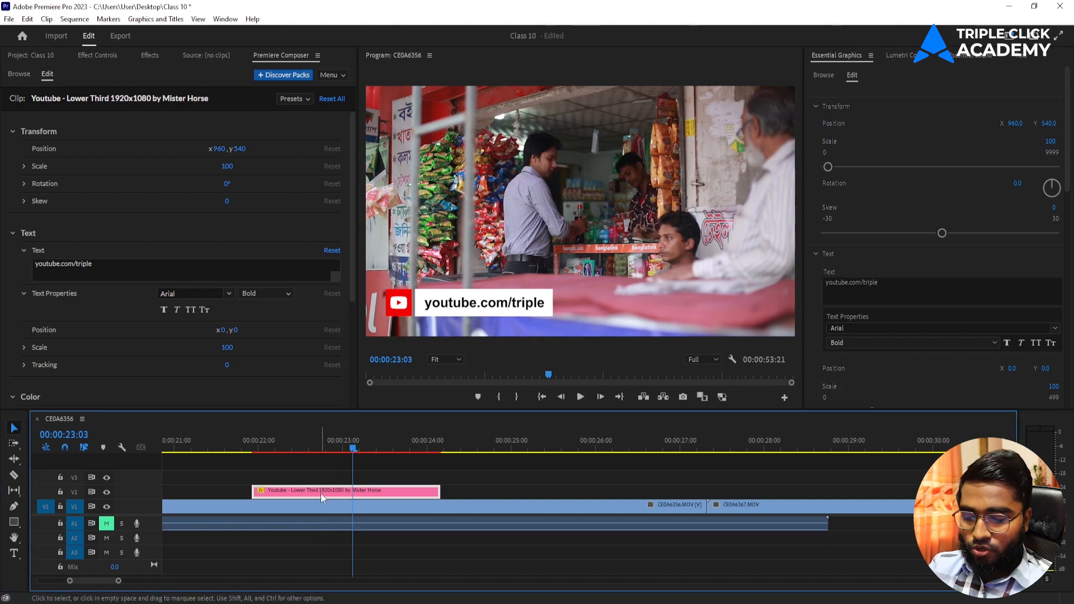
{"action": "left_click", "coordinate": [285, 495]}
{"action": "key", "text": "Delete"}
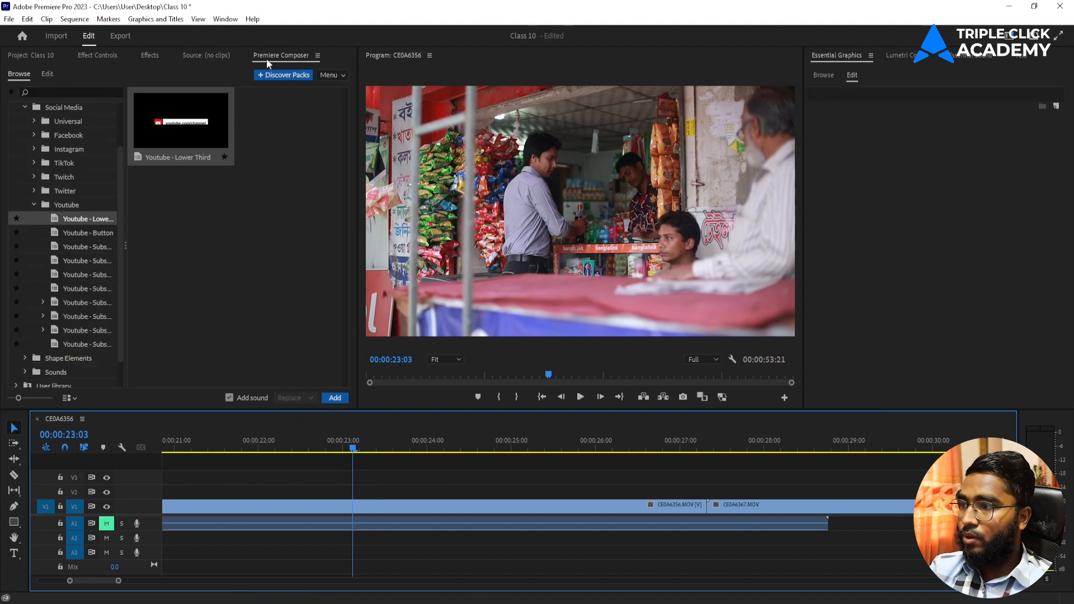
Preview Youtube - Subscribe 3 and another YouTube subscribe template, and collapse the Social Media folder
{"action": "left_click", "coordinate": [32, 203]}
{"action": "left_click", "coordinate": [32, 205]}
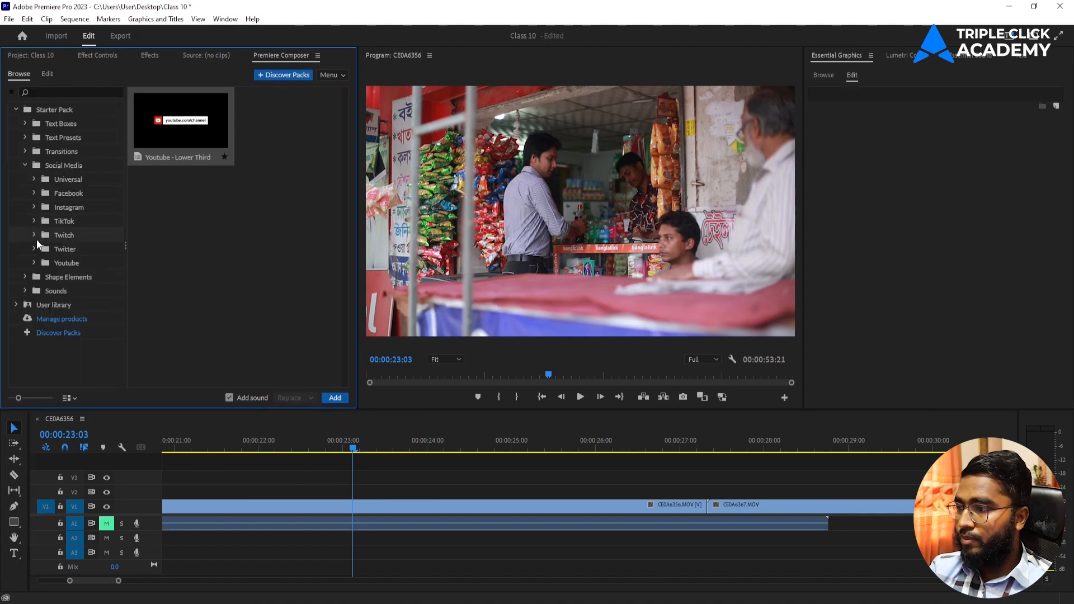
{"action": "left_click", "coordinate": [34, 263]}
{"action": "scroll", "coordinate": [82, 250], "scroll_direction": "down", "scroll_amount": 3}
{"action": "left_click", "coordinate": [99, 243]}
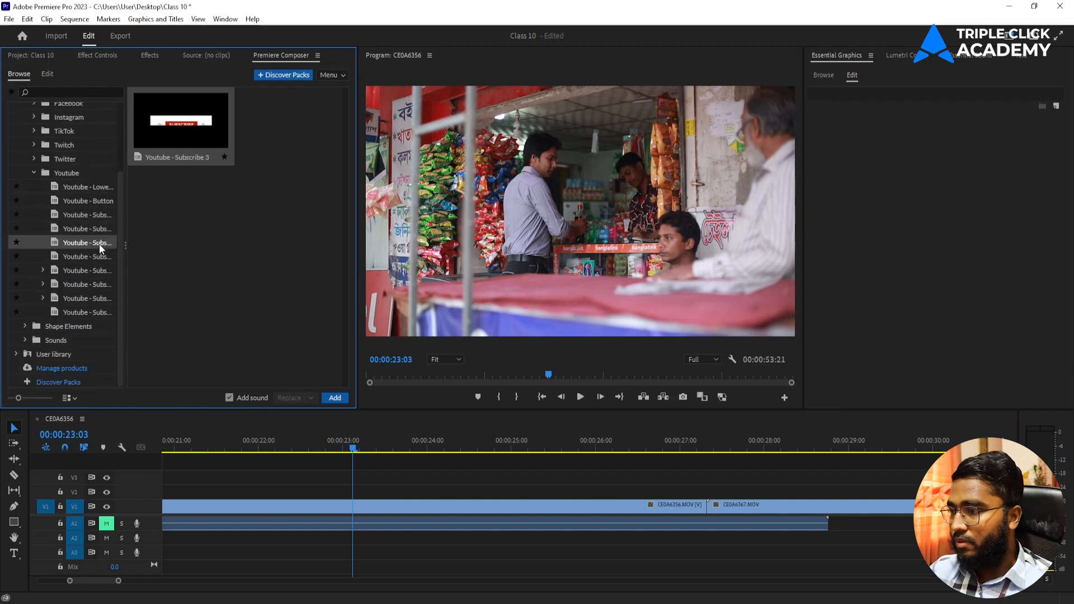
{"action": "left_click", "coordinate": [85, 283]}
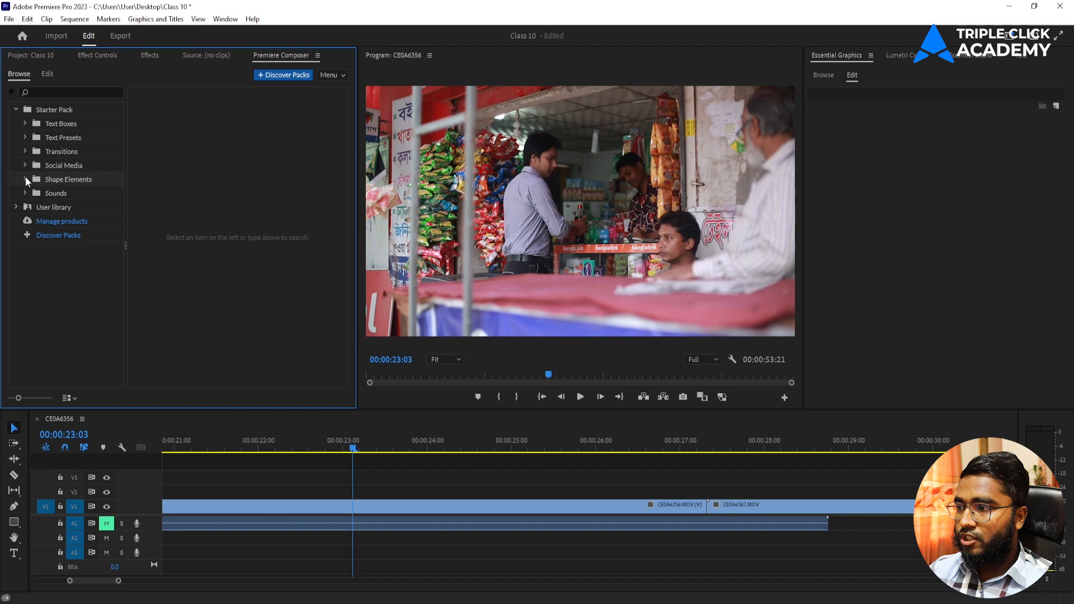
Expand the Shape Elements folder and preview its elements, from Arrow Custom Path and Arrow Loop to Particle Fireworks and Rectangle Frame
{"action": "left_click", "coordinate": [25, 179]}
{"action": "left_click", "coordinate": [60, 193]}
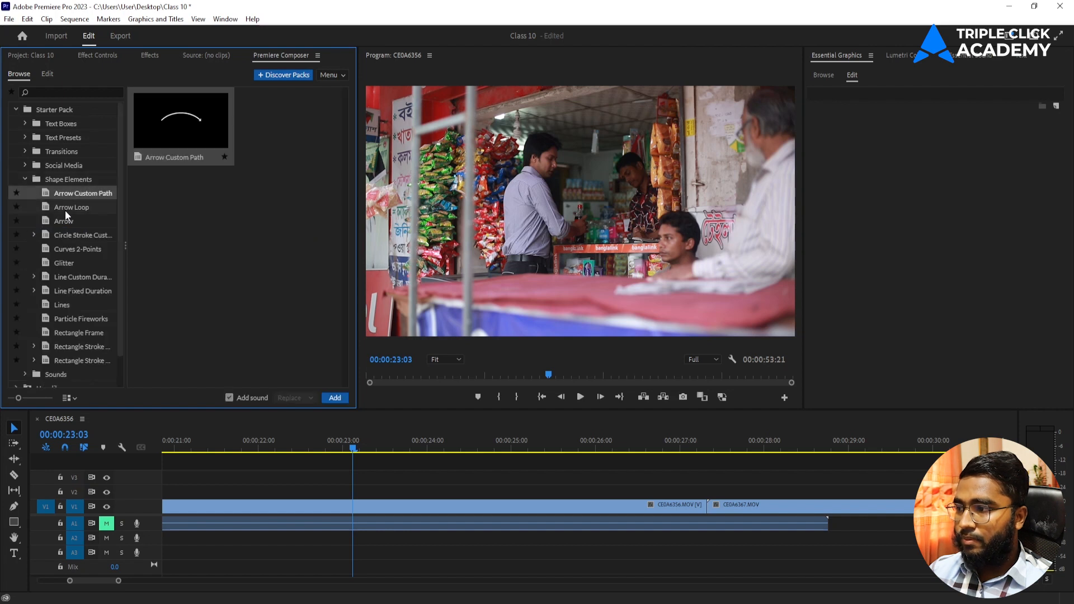
{"action": "left_click", "coordinate": [64, 209]}
{"action": "left_click", "coordinate": [65, 221]}
{"action": "left_click", "coordinate": [66, 248]}
{"action": "left_click", "coordinate": [66, 264]}
{"action": "left_click", "coordinate": [66, 289]}
{"action": "left_click", "coordinate": [65, 316]}
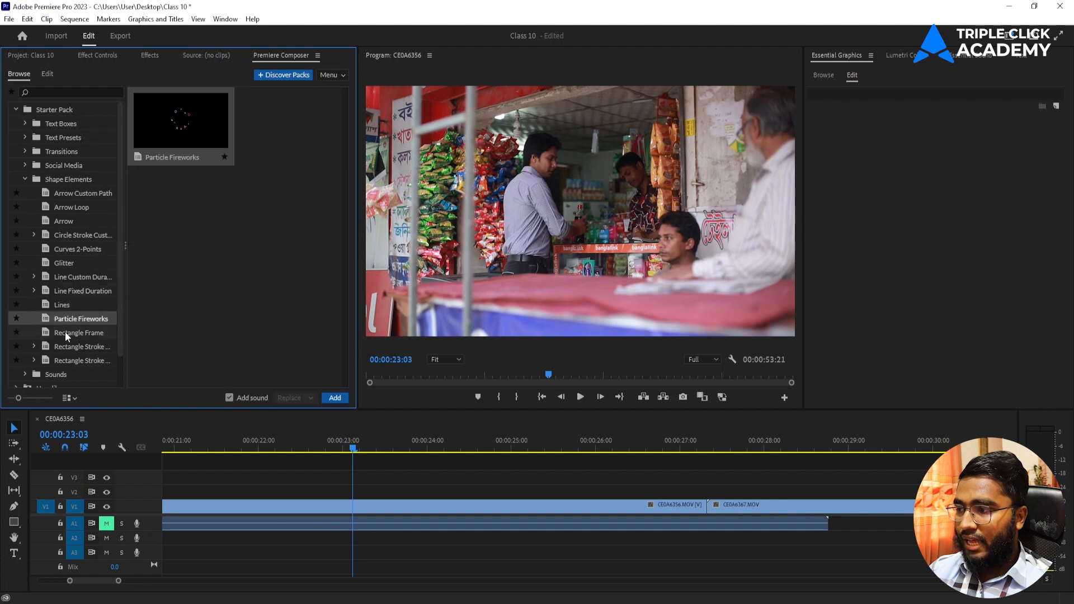
{"action": "left_click", "coordinate": [65, 332]}
{"action": "left_click", "coordinate": [55, 194]}
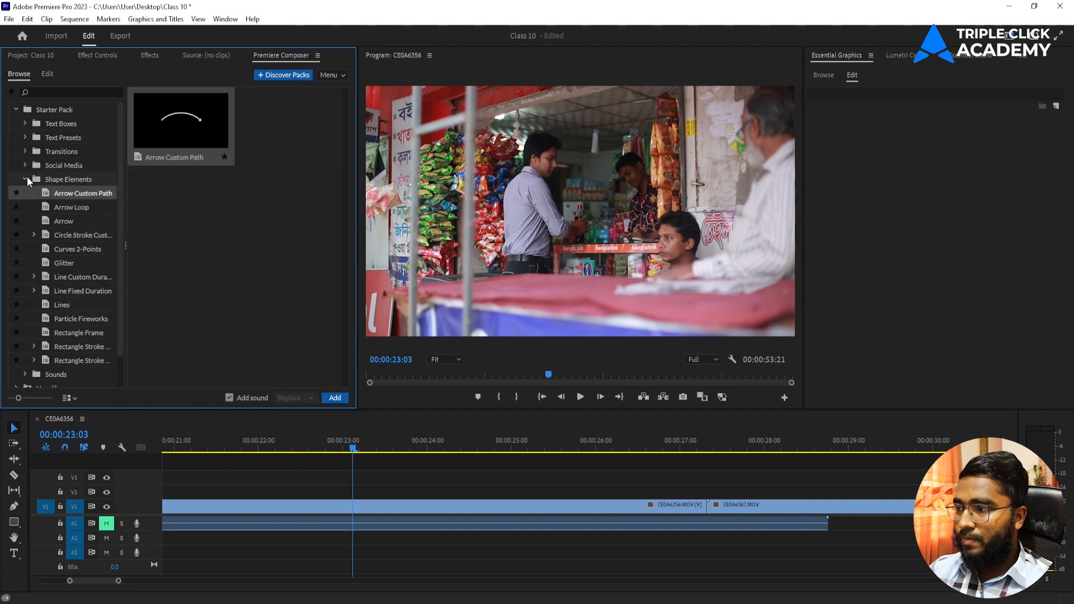
Place the Arrow Custom Path shape element on V2 above the clip
{"action": "left_click", "coordinate": [25, 178]}
{"action": "left_click", "coordinate": [24, 179]}
{"action": "left_click", "coordinate": [63, 203]}
{"action": "left_click", "coordinate": [63, 191]}
{"action": "left_click_drag", "start_coordinate": [64, 191], "coordinate": [165, 490]}
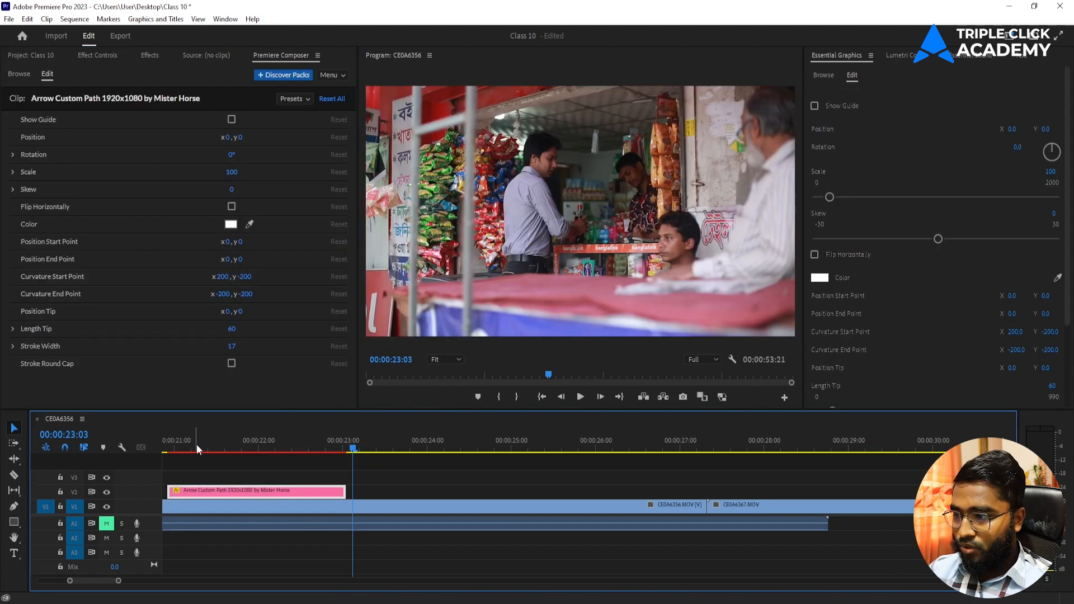
Play back the Arrow Custom Path element twice from near its start and delete it from V2
{"action": "left_click", "coordinate": [168, 450]}
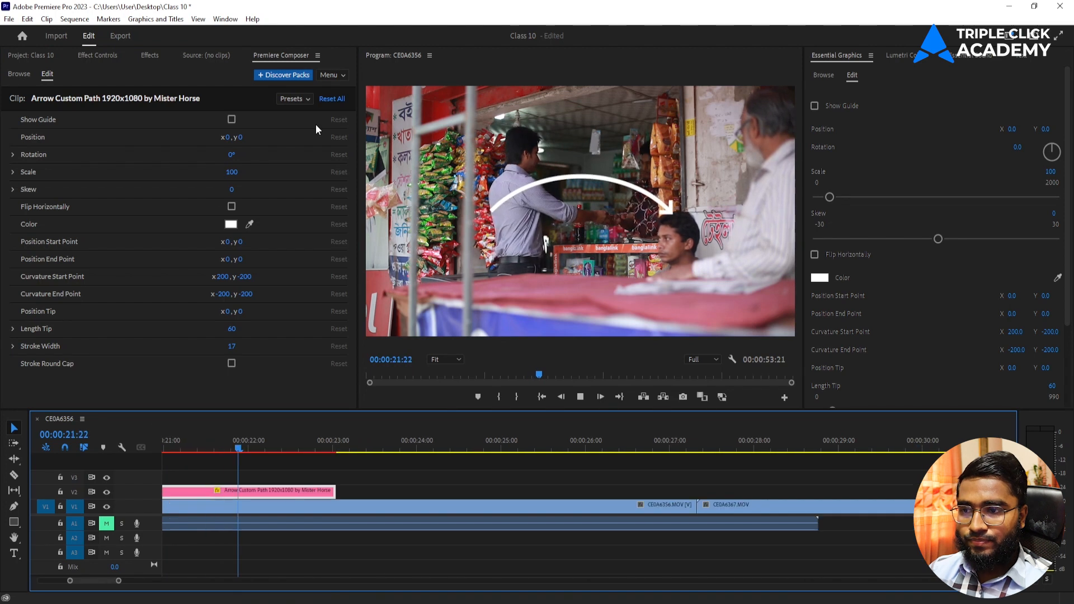
{"action": "key", "text": "space"}
{"action": "left_click", "coordinate": [159, 447]}
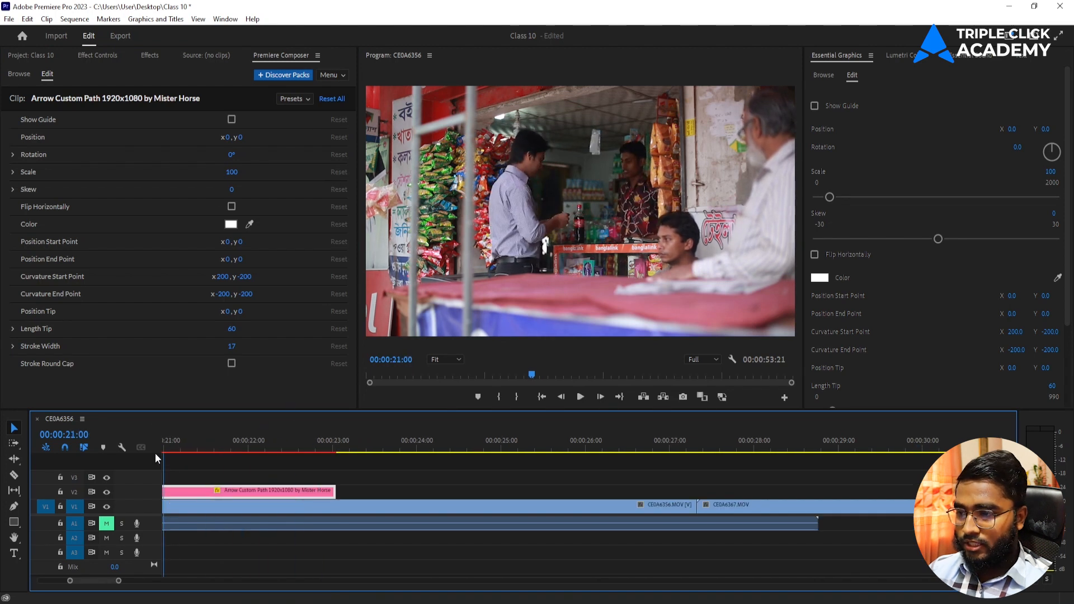
{"action": "key", "text": "space"}
{"action": "key", "text": "space"}
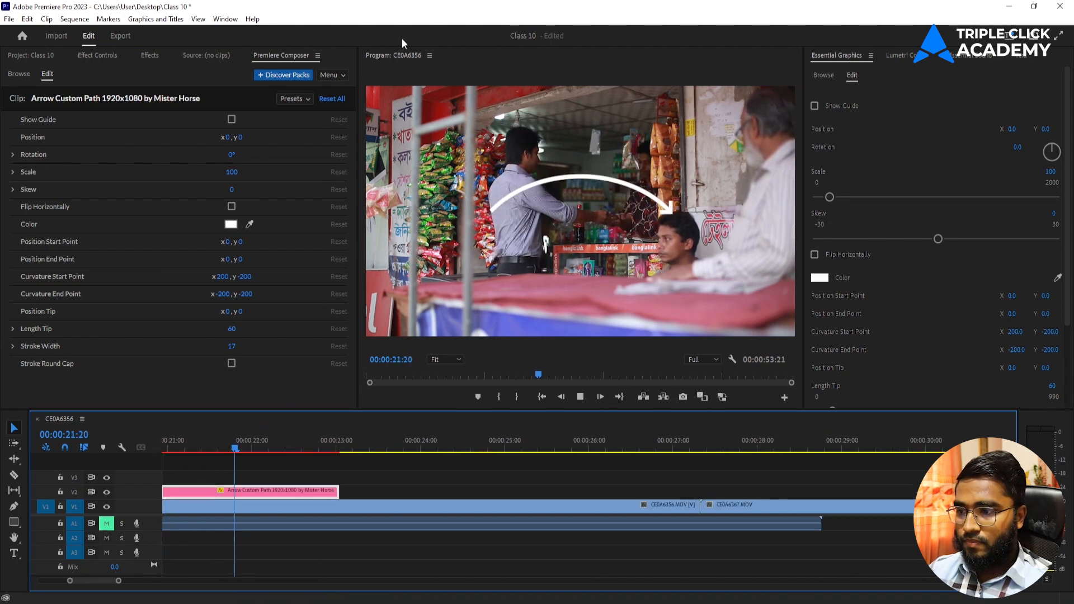
{"action": "key", "text": "Delete"}
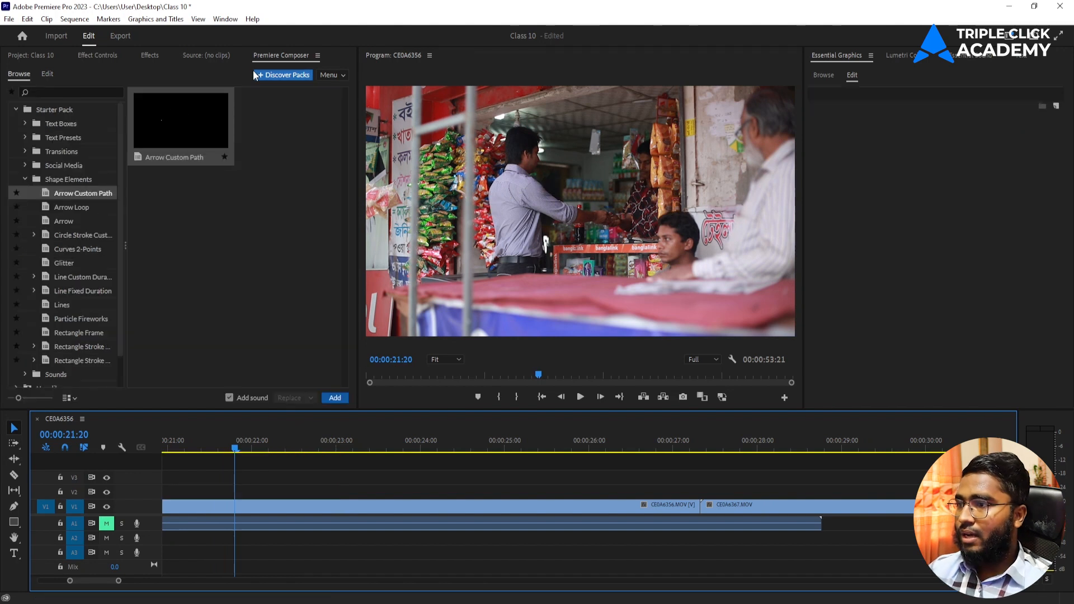
Preview the Arrow Loop, Circle Stroke and Curves 2-Points shape elements
{"action": "left_click", "coordinate": [65, 212]}
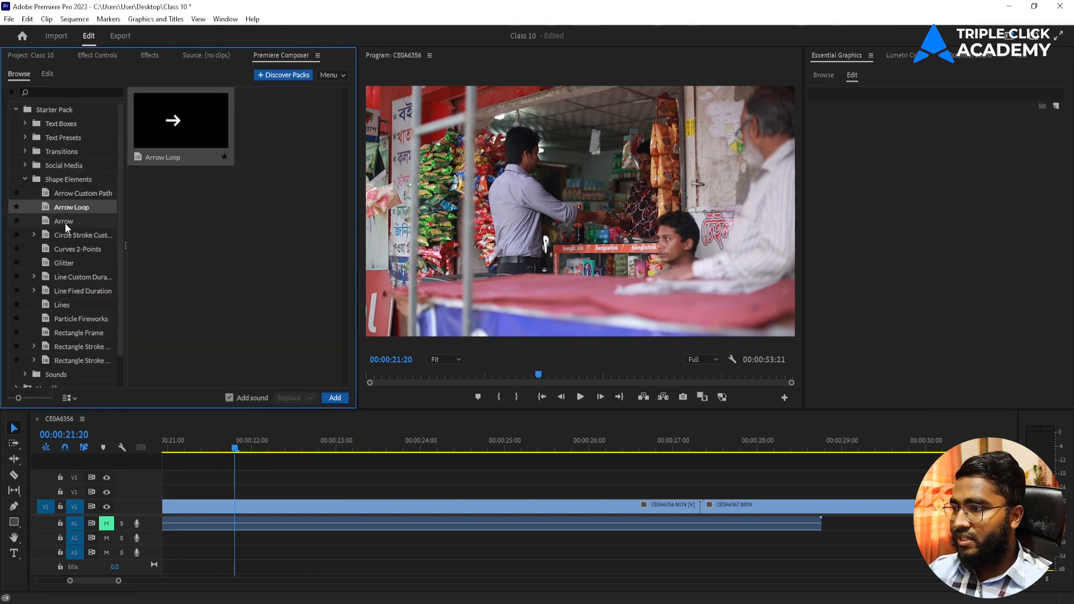
{"action": "left_click", "coordinate": [65, 235]}
{"action": "left_click", "coordinate": [72, 250]}
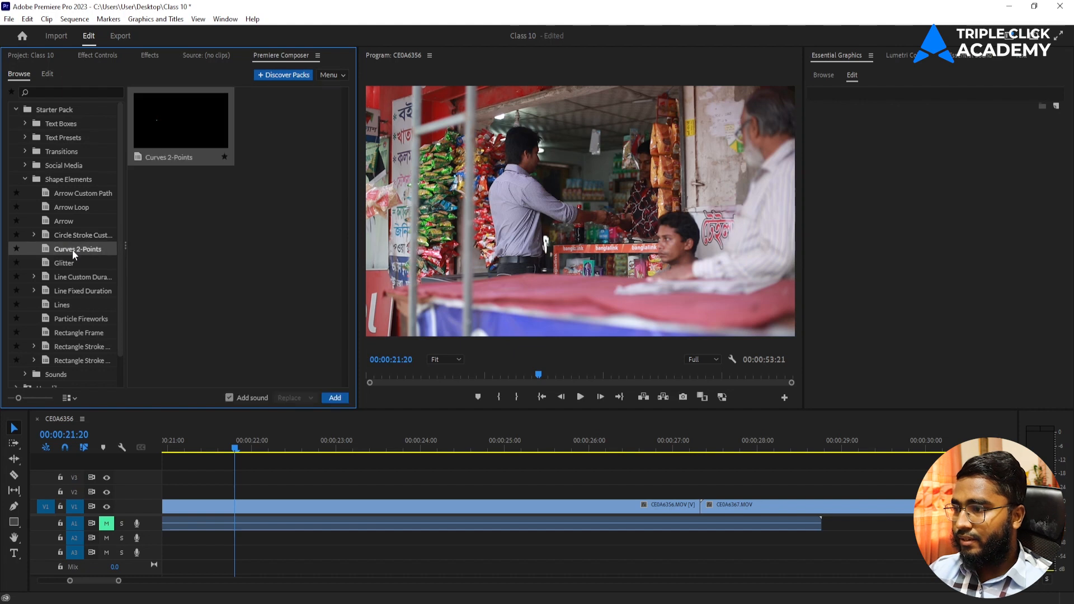
Try the Glitter shape element on the timeline with playback and delete it
{"action": "left_click", "coordinate": [69, 266]}
{"action": "left_click_drag", "start_coordinate": [66, 264], "coordinate": [213, 451]}
{"action": "key", "text": "space"}
{"action": "left_click", "coordinate": [297, 491]}
{"action": "key", "text": "Delete"}
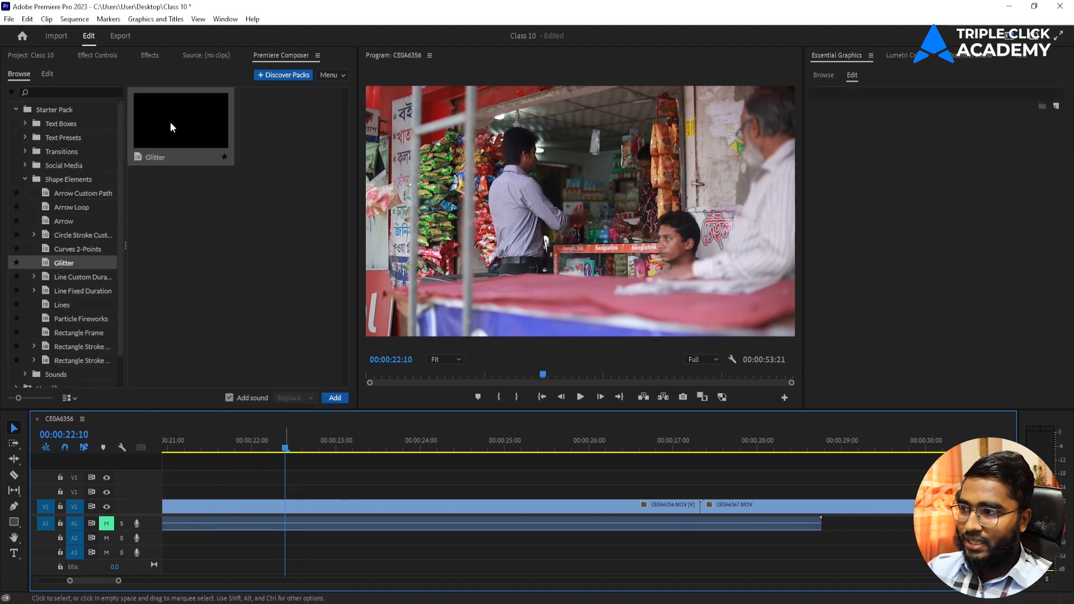
Place the Lines shape element on V2, play it back, and undo the placement
{"action": "left_click", "coordinate": [73, 275]}
{"action": "left_click", "coordinate": [71, 302]}
{"action": "left_click_drag", "start_coordinate": [70, 305], "coordinate": [241, 485]}
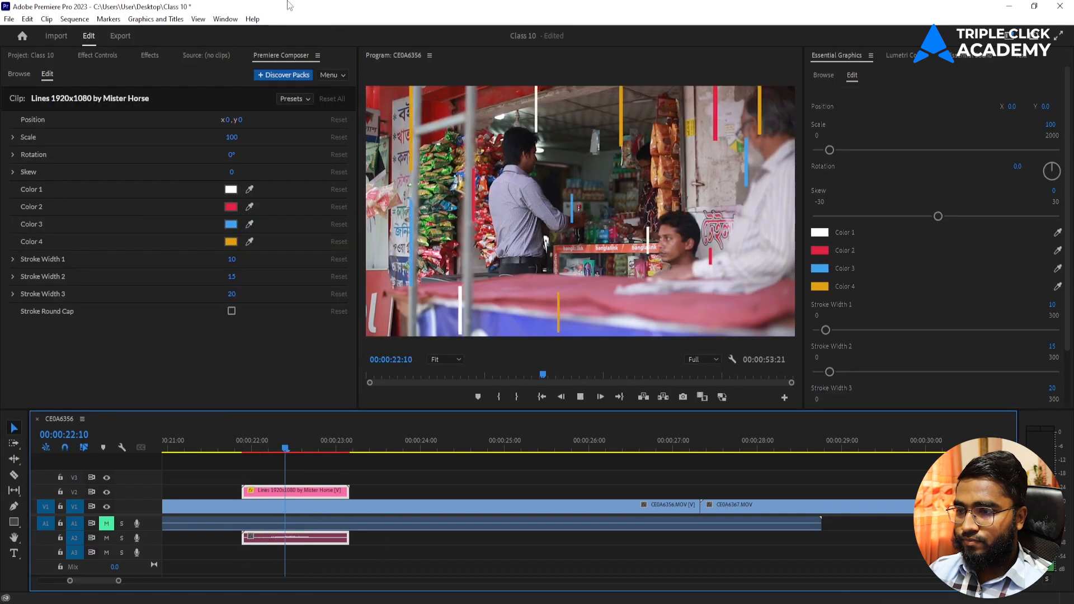
{"action": "key", "text": "space"}
{"action": "key", "text": "ctrl+z"}
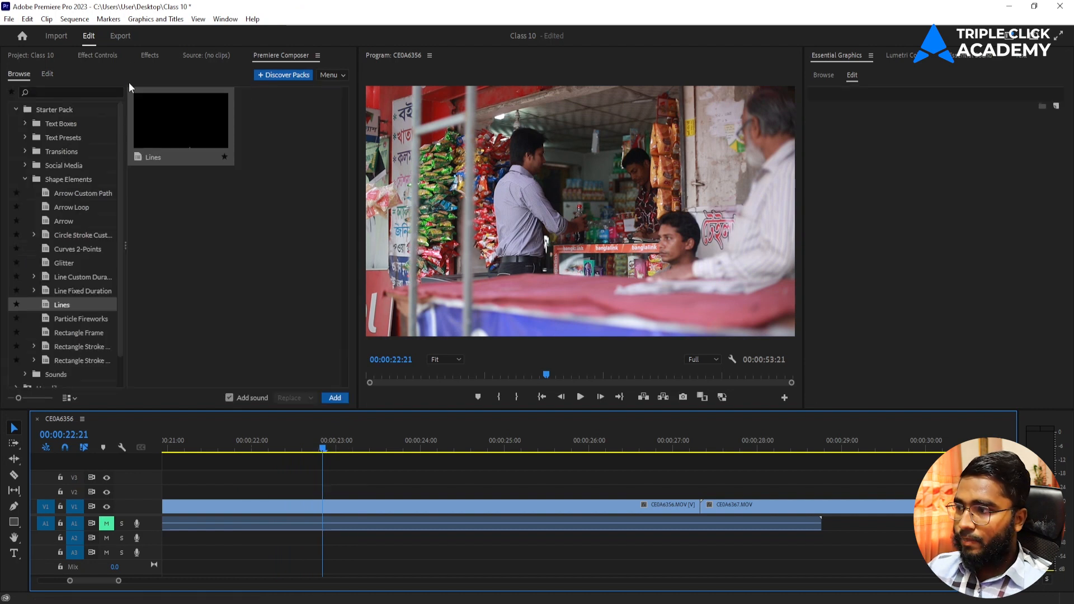
Preview the Particle Fireworks and Rectangle Frame elements and collapse the Shape Elements folder
{"action": "left_click", "coordinate": [62, 320]}
{"action": "left_click", "coordinate": [61, 331]}
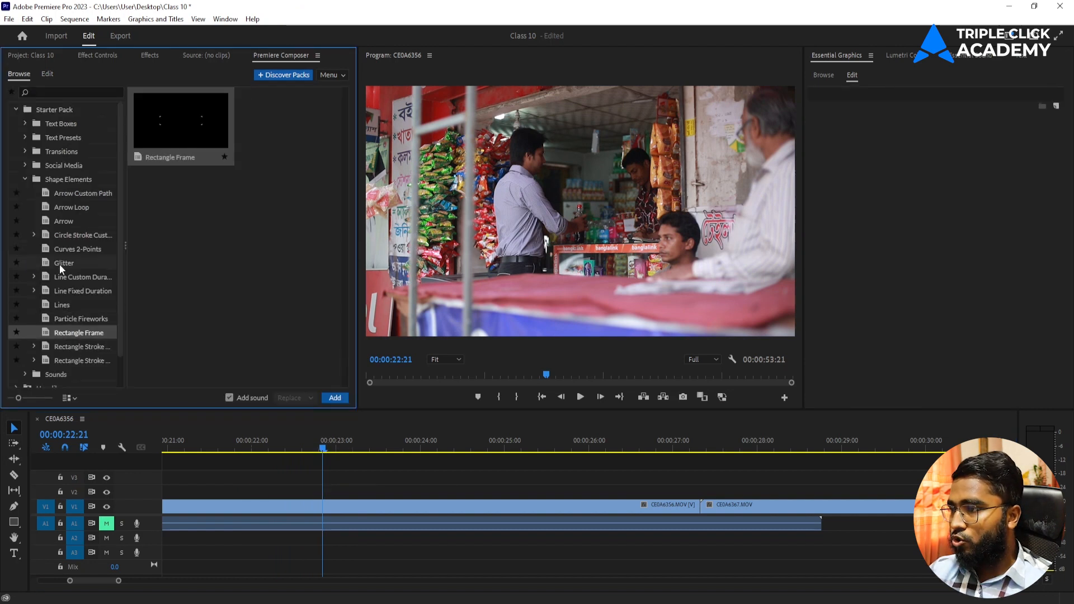
{"action": "left_click", "coordinate": [26, 177]}
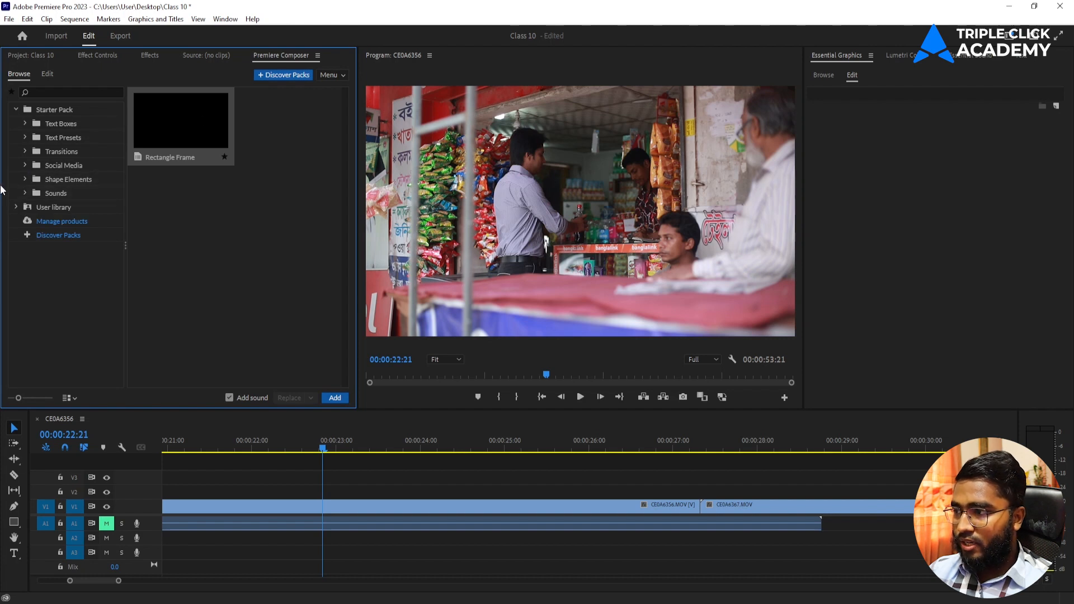
Expand the Approach folder in Sounds and audition the Dramatic Approach and Swooshy Approach 01 sounds
{"action": "left_click", "coordinate": [25, 191]}
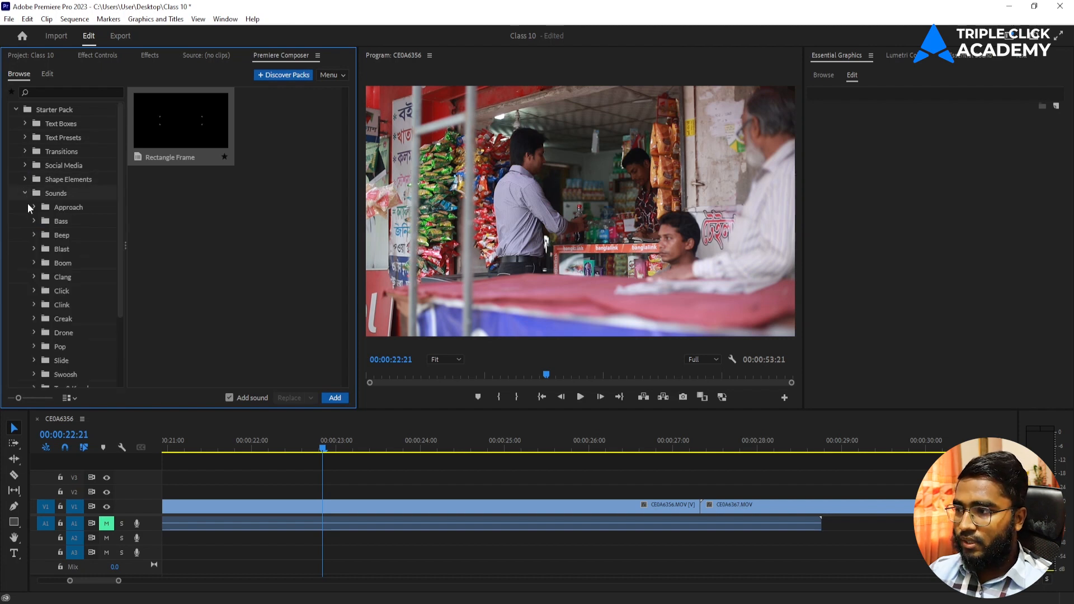
{"action": "left_click", "coordinate": [31, 206]}
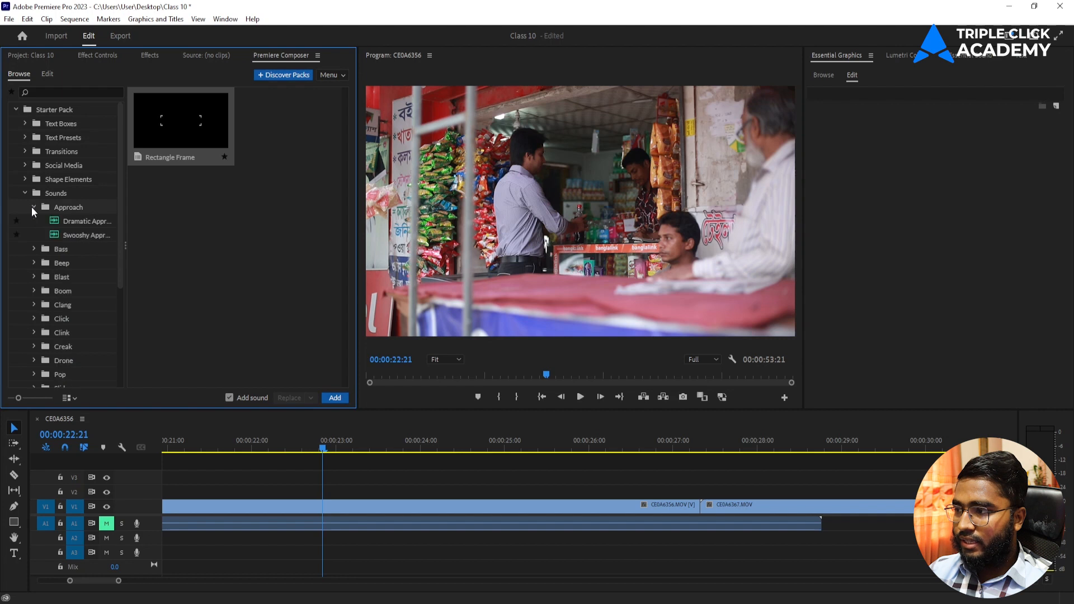
{"action": "left_click", "coordinate": [83, 220]}
{"action": "left_click", "coordinate": [83, 236]}
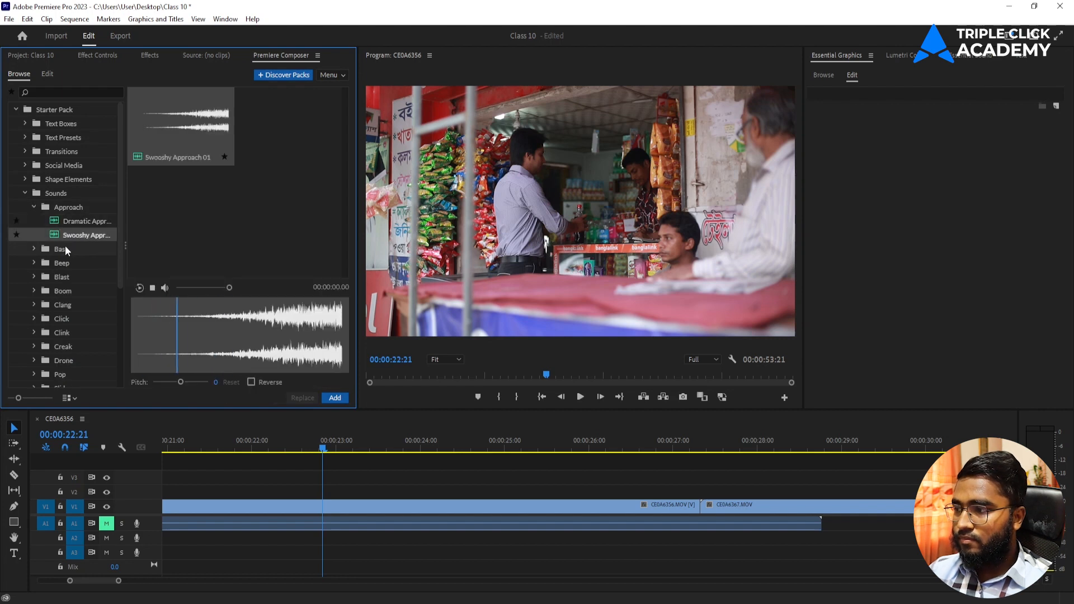
Audition the Clean Bass Bend 01 sound from the Bass folder and collapse the Approach and Bass folders
{"action": "left_click", "coordinate": [34, 249]}
{"action": "left_click", "coordinate": [82, 264]}
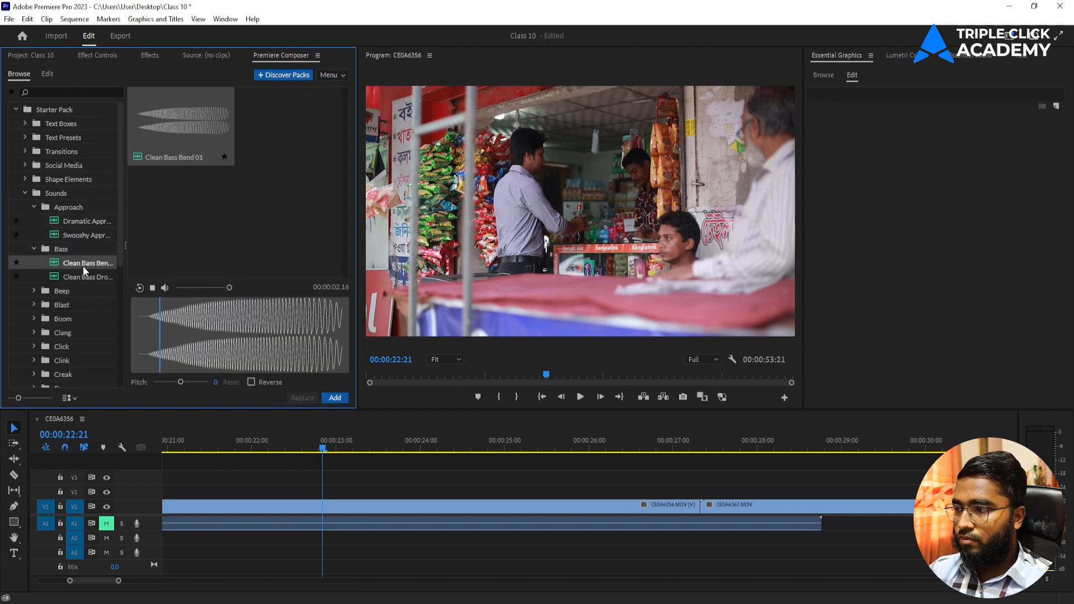
{"action": "left_click", "coordinate": [32, 208]}
{"action": "left_click", "coordinate": [61, 236]}
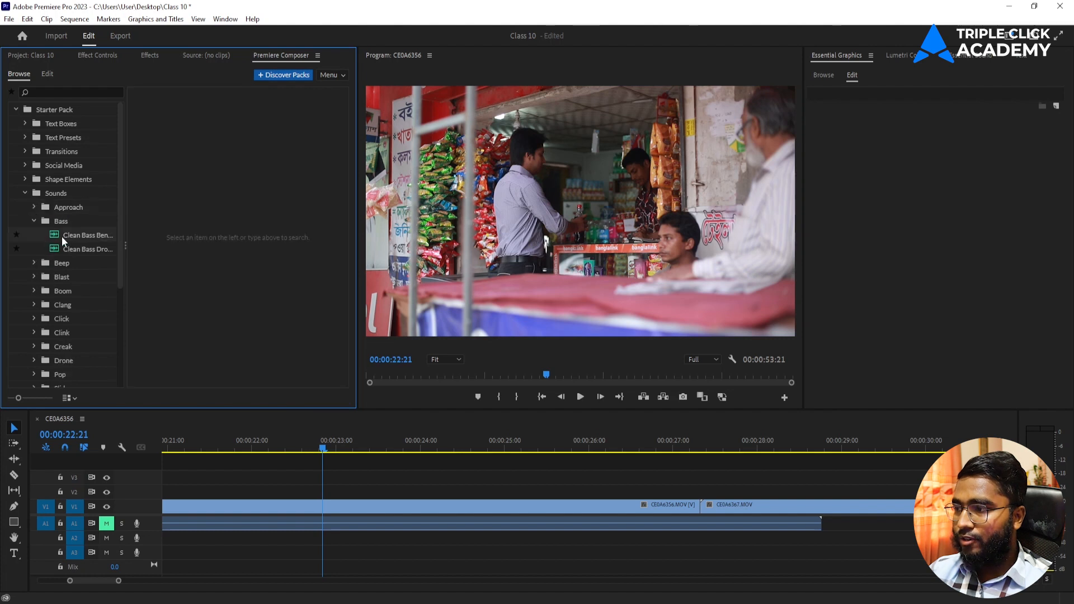
{"action": "left_click", "coordinate": [33, 218]}
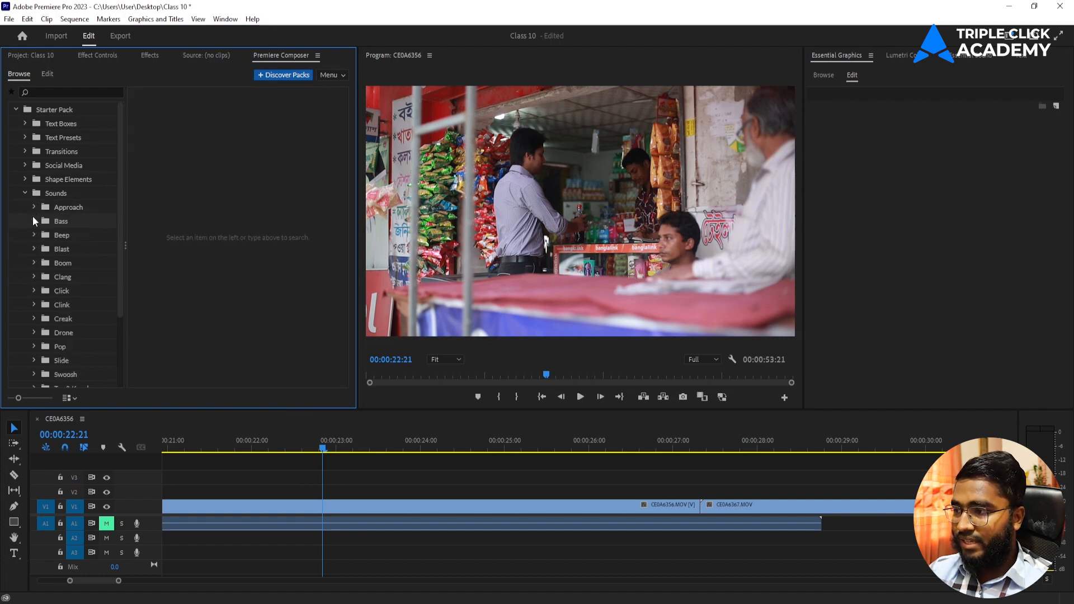
Audition the first sound in Boom's Medium subfolder, place it on audio track A2 near 00:00:22, and undo the placement
{"action": "left_click", "coordinate": [35, 263]}
{"action": "left_click", "coordinate": [43, 276]}
{"action": "left_click", "coordinate": [85, 285]}
{"action": "left_click_drag", "start_coordinate": [75, 290], "coordinate": [267, 536]}
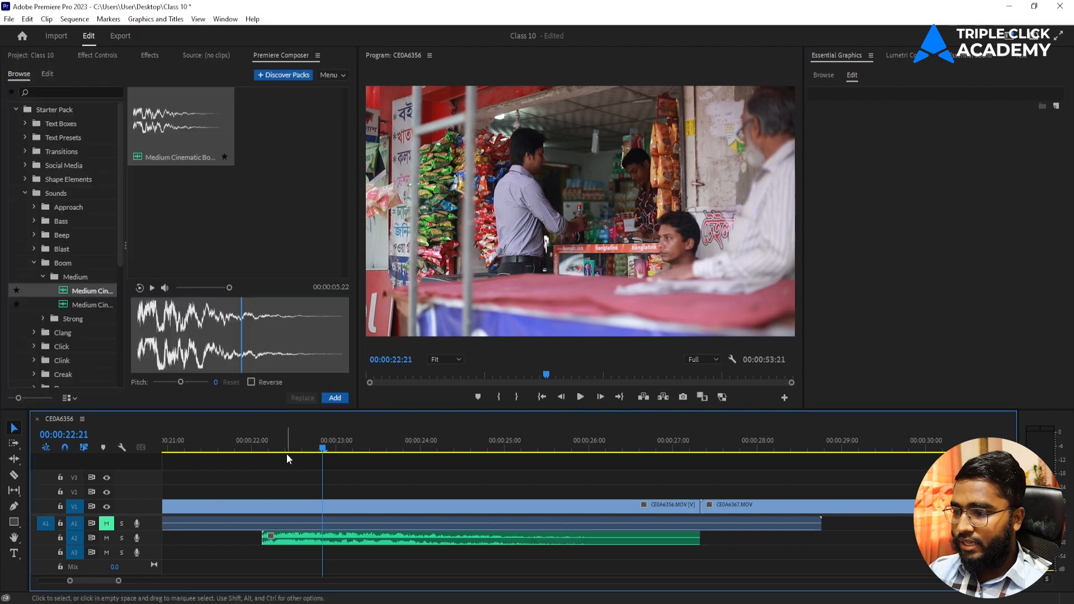
{"action": "key", "text": "ctrl+z"}
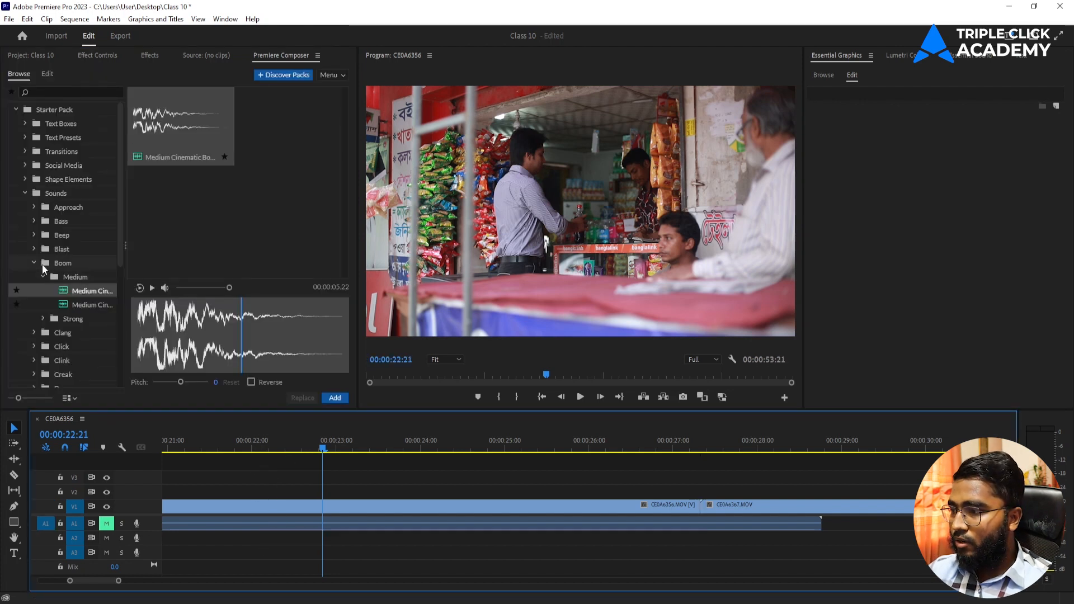
Collapse the Boom folder with its Medium subfolder and look through the remaining Sounds categories, checking the Click folder
{"action": "left_click", "coordinate": [42, 273]}
{"action": "scroll", "coordinate": [59, 259], "scroll_direction": "down", "scroll_amount": 3}
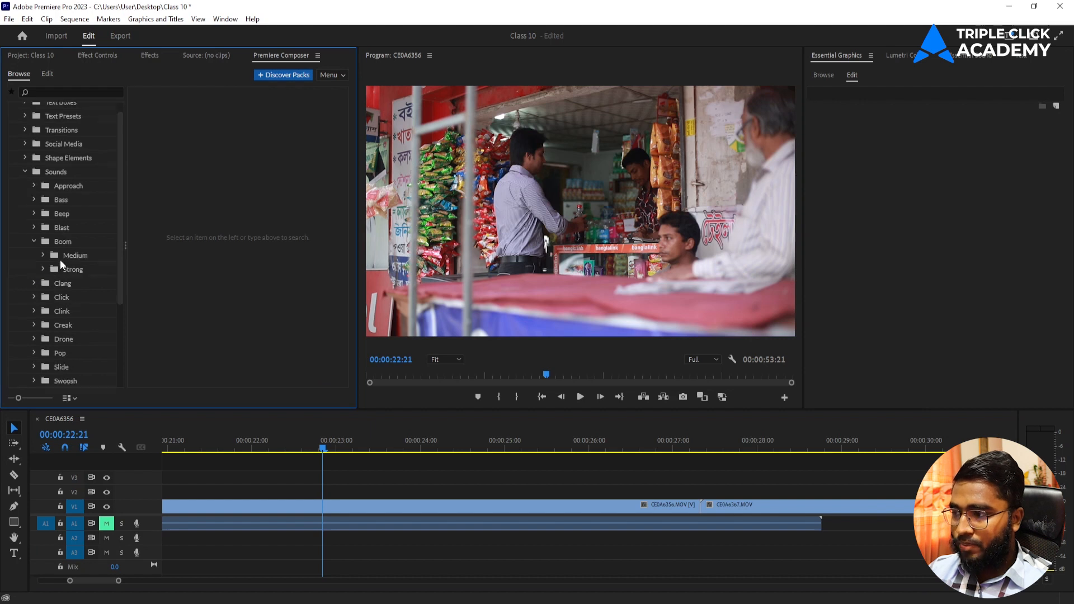
{"action": "left_click", "coordinate": [33, 173]}
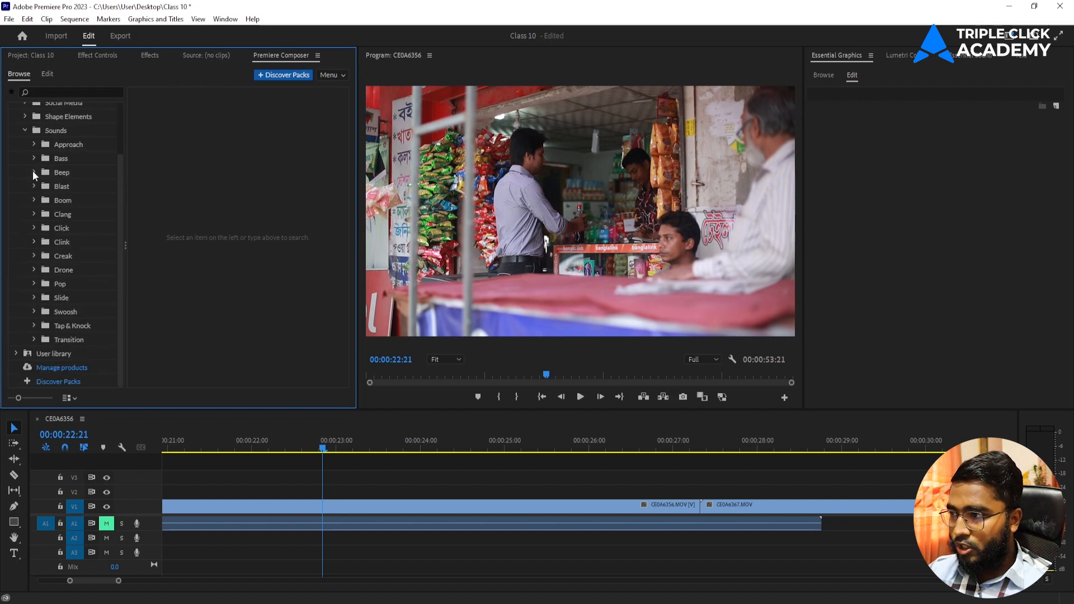
{"action": "left_click", "coordinate": [32, 227]}
{"action": "left_click", "coordinate": [32, 227]}
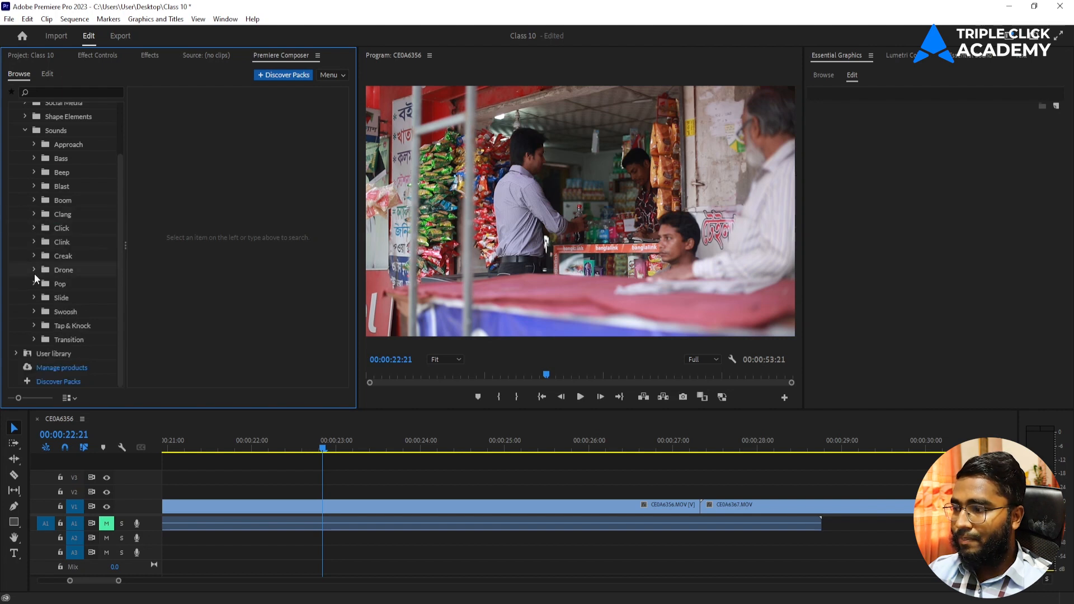
{"action": "scroll", "coordinate": [73, 276], "scroll_direction": "up", "scroll_amount": 2}
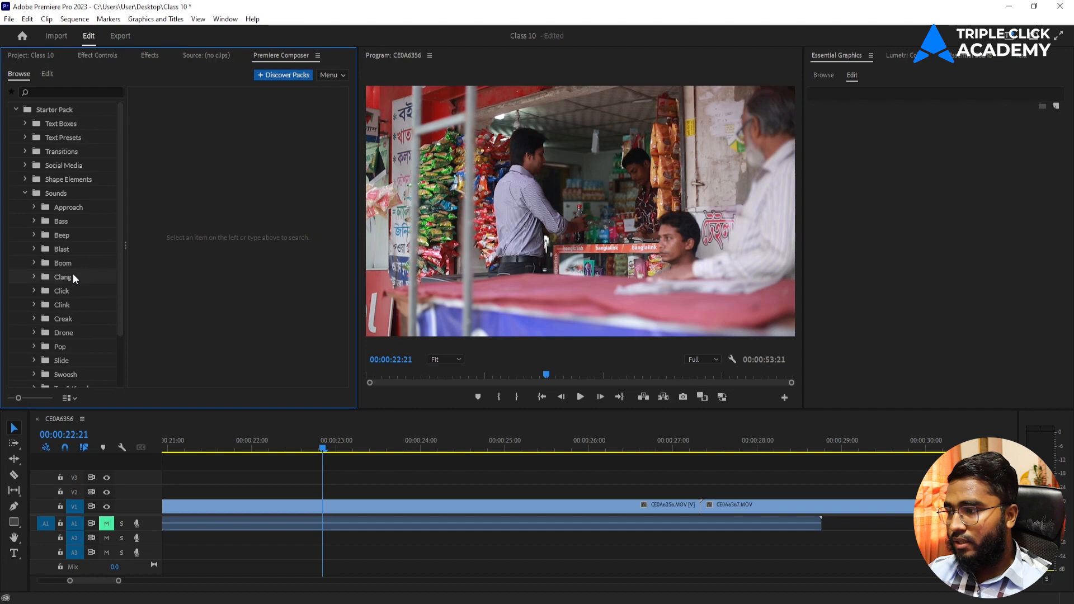